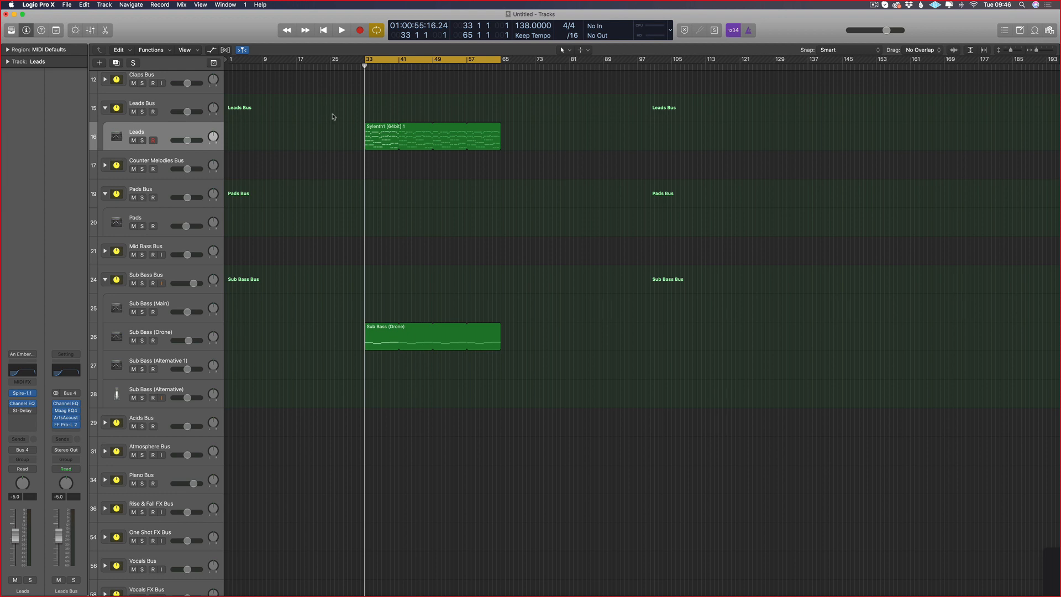
Step: Open the Leads region in the Piano Roll and examine its lowest row of bass notes across bars 33 to 41
left_click_drag(333, 117, 501, 157)
key("p")
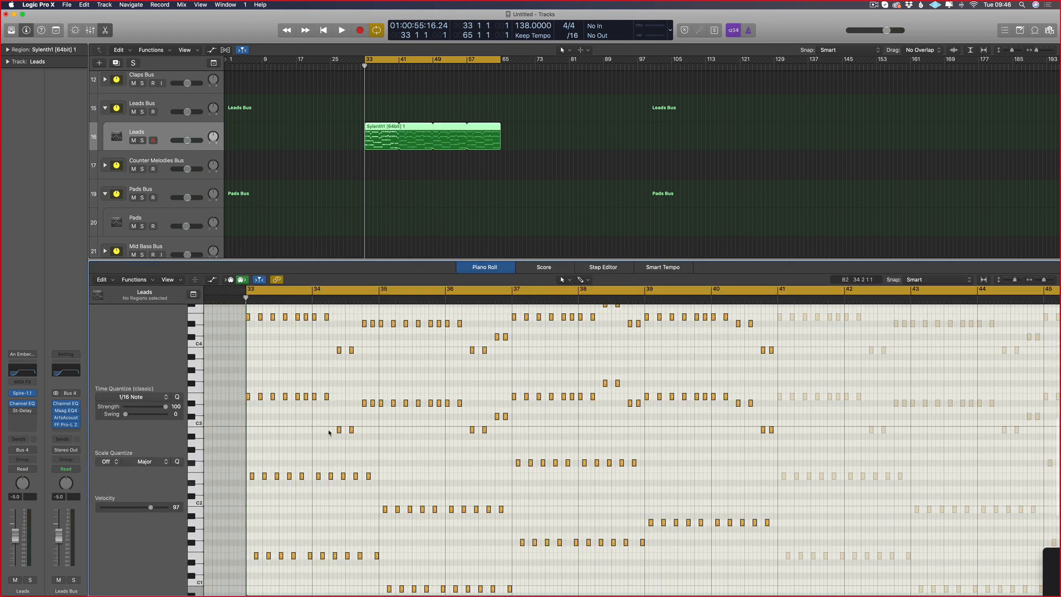
scroll(295, 427, "down", 3)
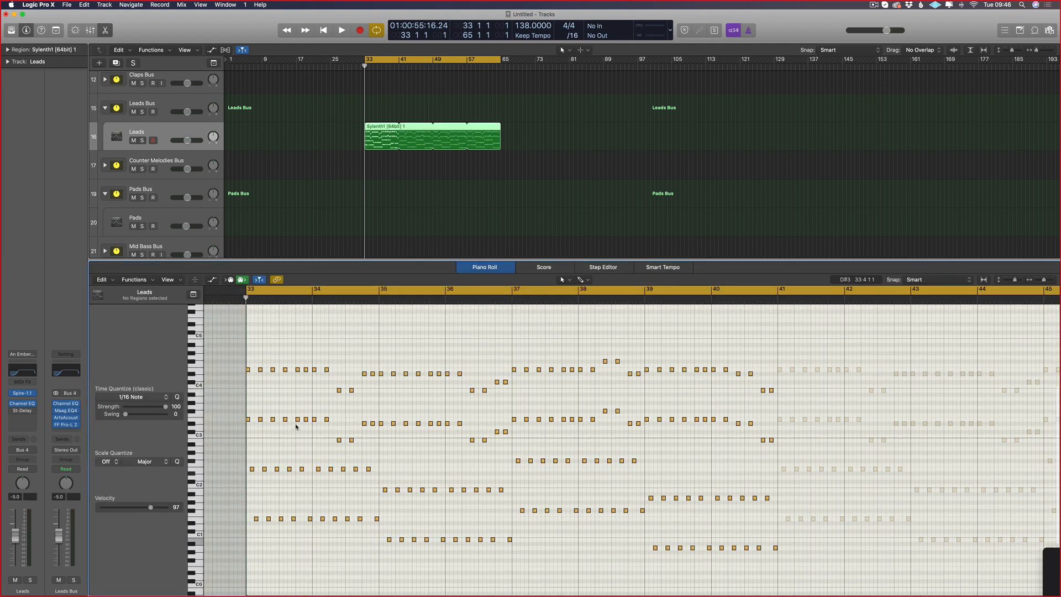
scroll(296, 426, "down", 2)
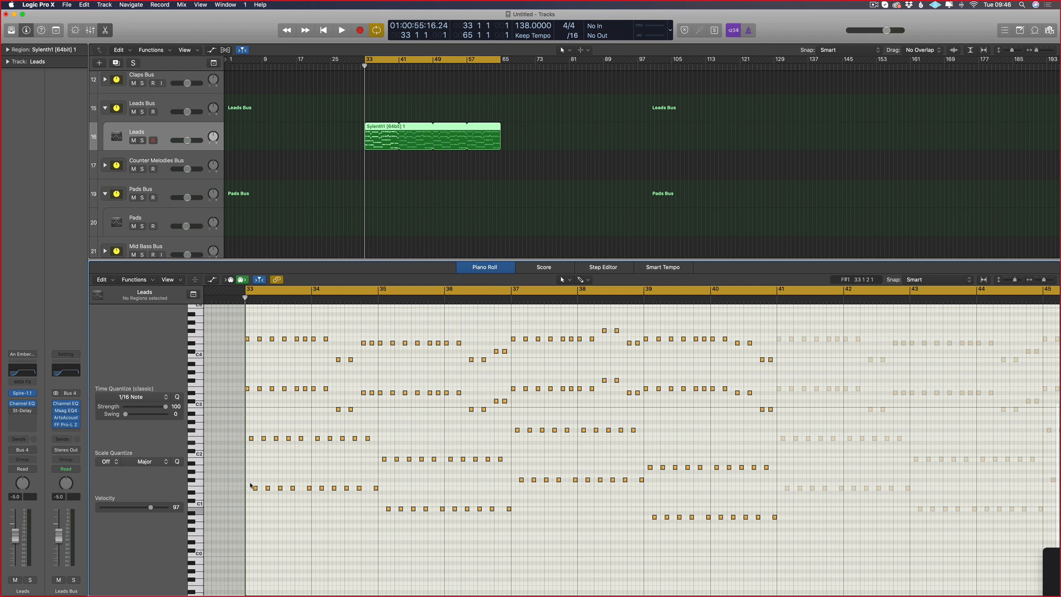
left_click_drag(244, 487, 630, 523)
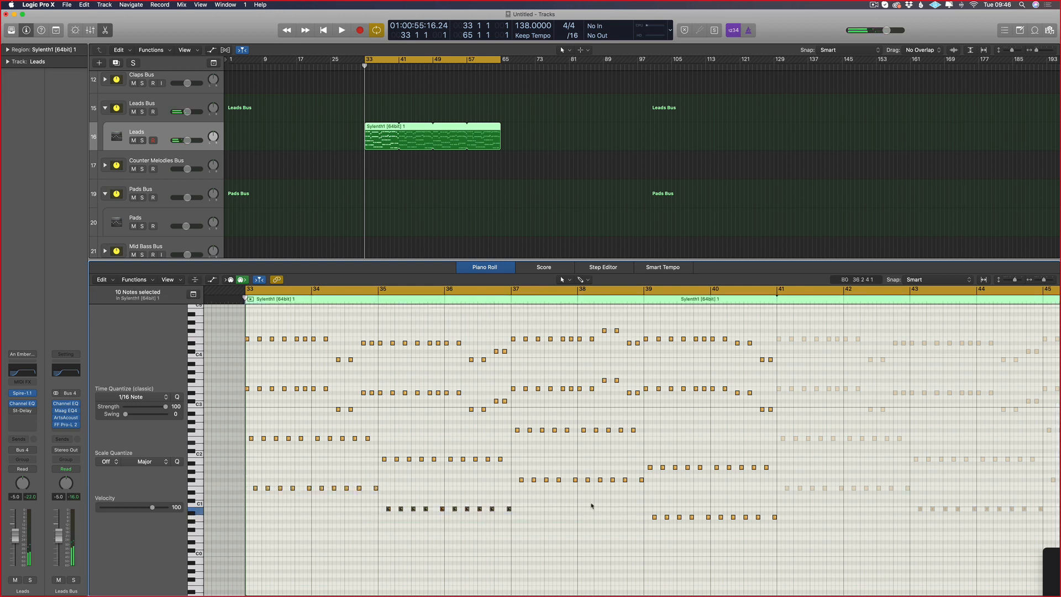
left_click_drag(494, 478, 656, 501)
left_click_drag(804, 519, 213, 527)
Step: Examine the long notes of the Sub Bass (Drone) region in the Piano Roll, and close the editor
scroll(398, 182, "down", 5)
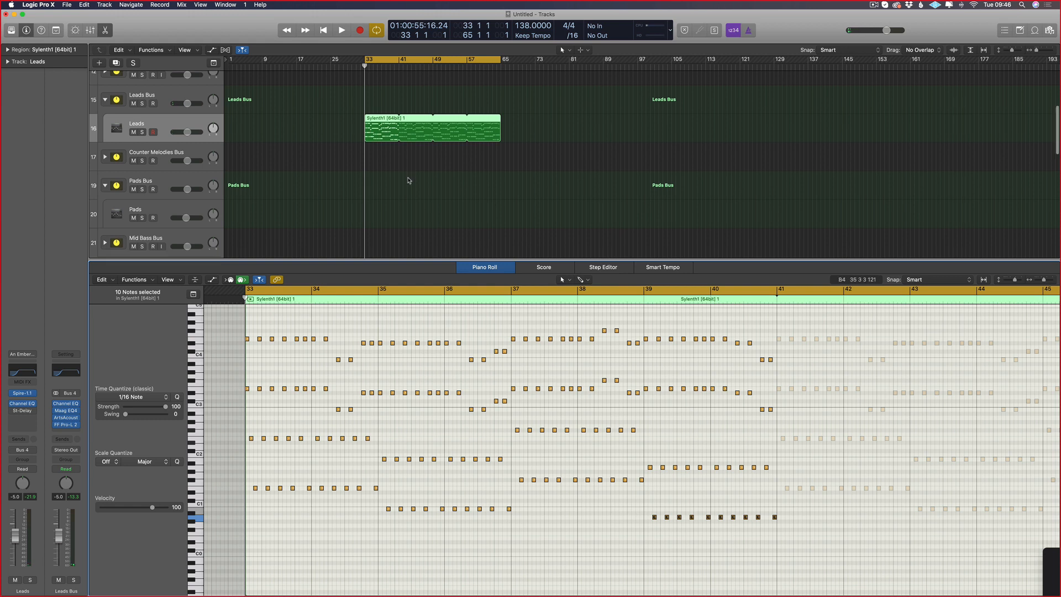
left_click(381, 213)
left_click_drag(316, 464, 341, 515)
left_click_drag(422, 480, 453, 560)
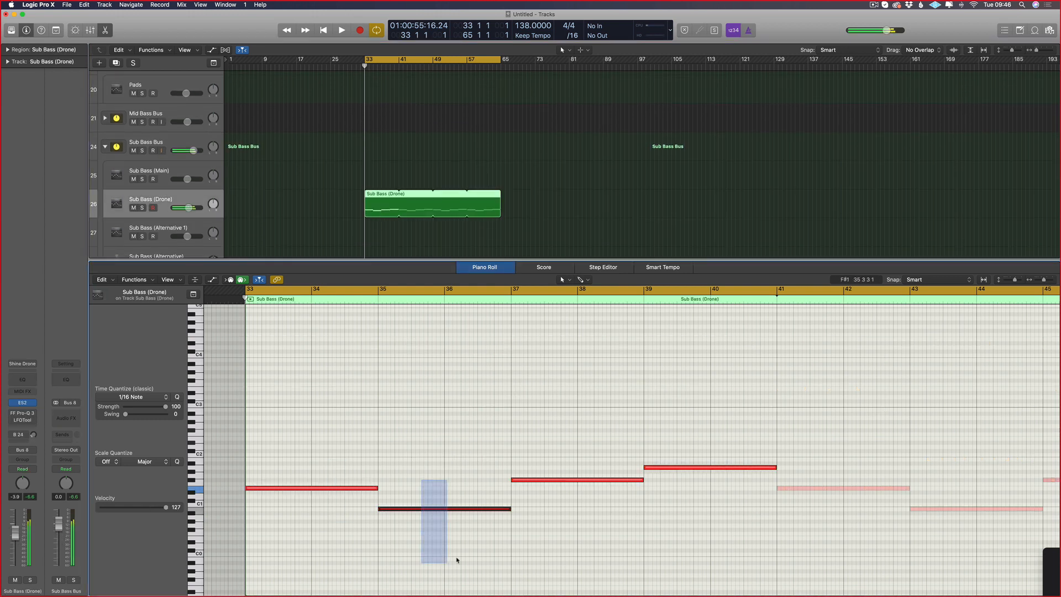
left_click_drag(547, 456, 577, 511)
left_click_drag(657, 445, 698, 529)
key("e")
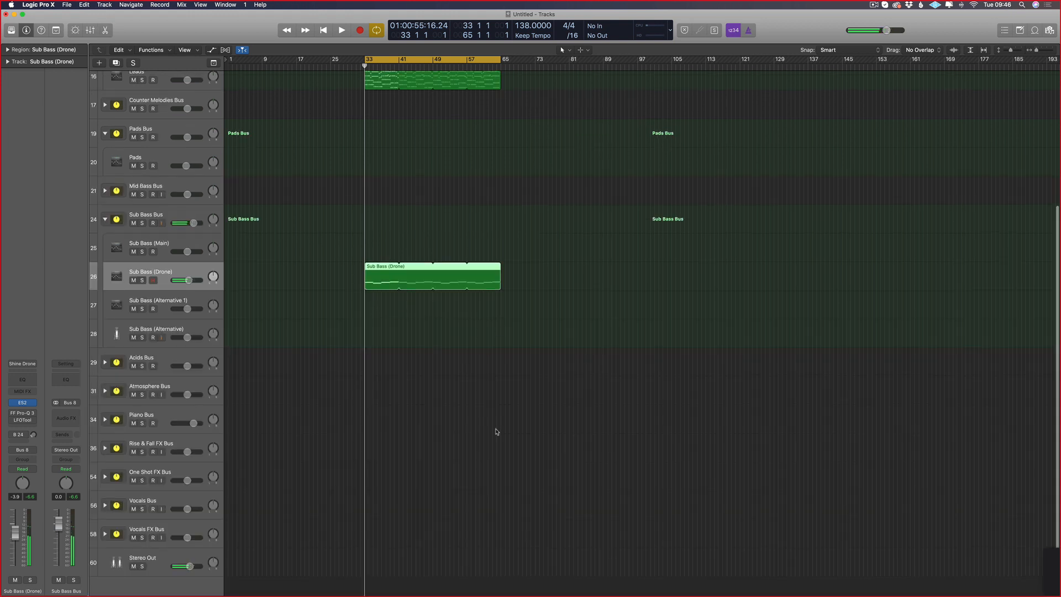
scroll(497, 431, "up", 2)
left_click(401, 192)
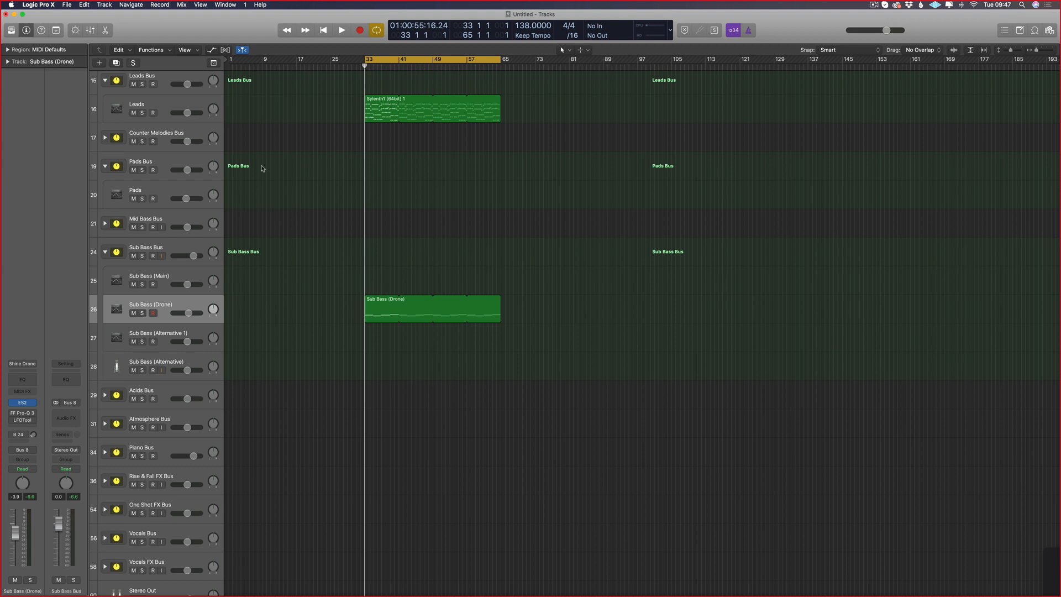
Step: Copy the Leads track's MIDI region onto the Pads track at bar 33
left_click(189, 184)
key("t")
key("t")
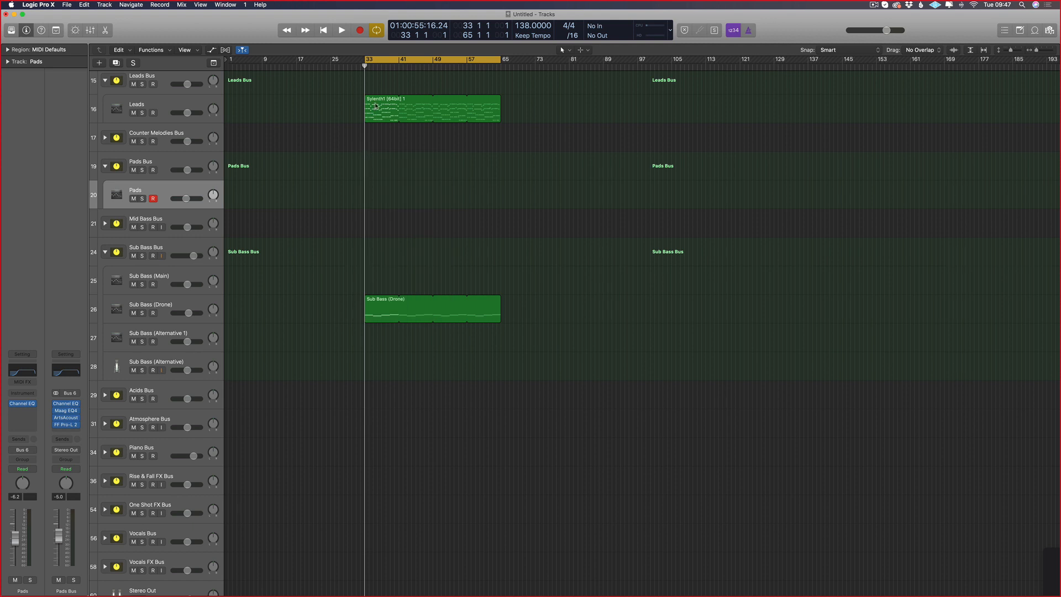
left_click(375, 104)
left_click_drag(373, 170, 375, 200)
Step: In the copied Pads region, delete the repeated lowest bass notes in bars 33 and 34, keeping only the first one
double_click(374, 200)
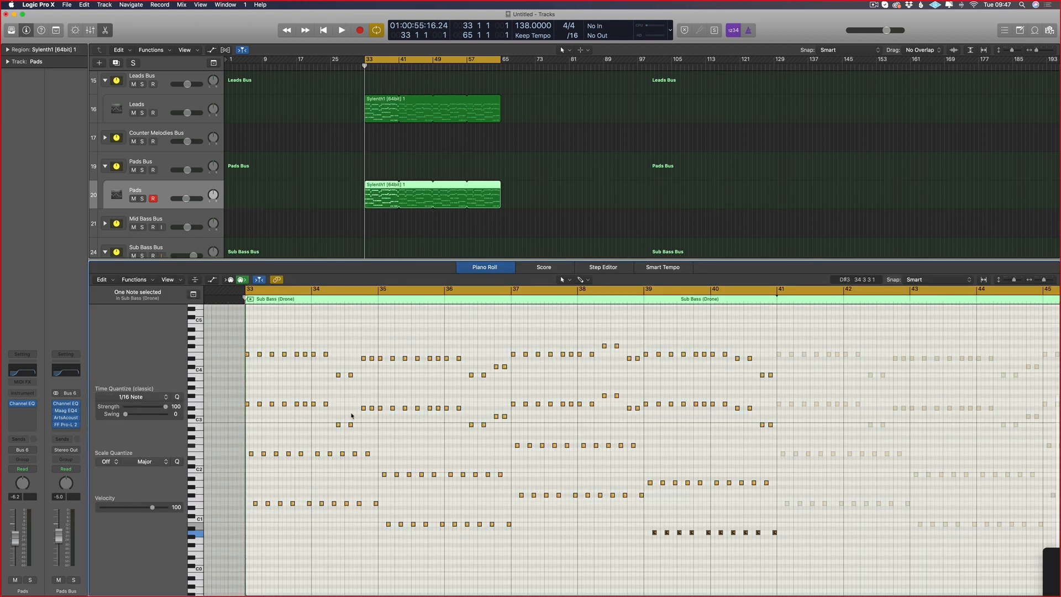
scroll(378, 485, "down", 1)
left_click_drag(398, 464, 266, 489)
key("Delete")
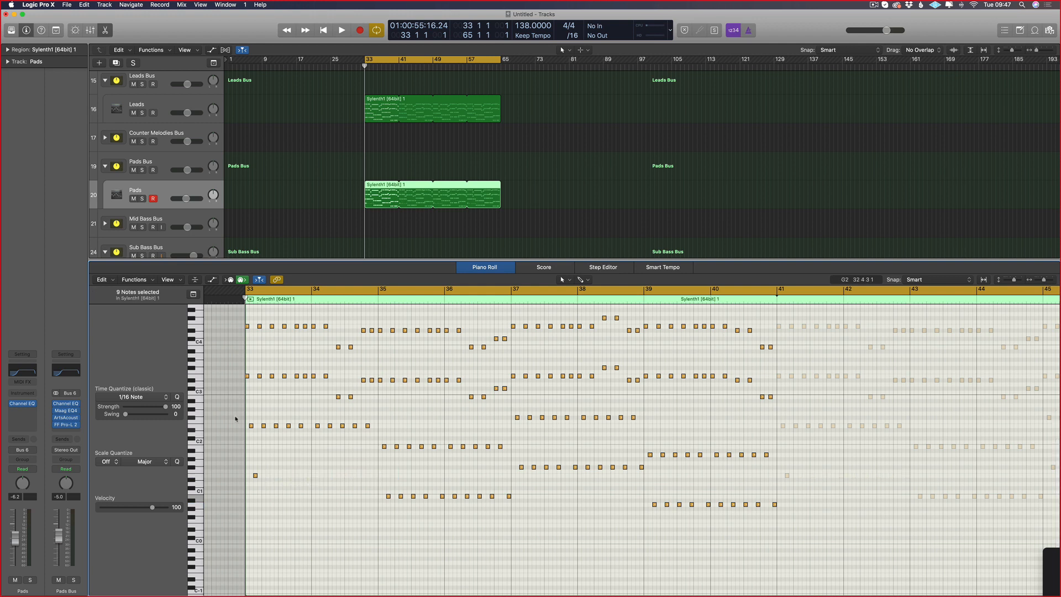
Step: Delete the whole upper octave of bass notes between bars 33 and 41 in the Pads region
left_click_drag(236, 417, 536, 471)
key("Delete")
key("Delete")
left_click_drag(493, 399, 778, 466)
key("Delete")
key("Delete")
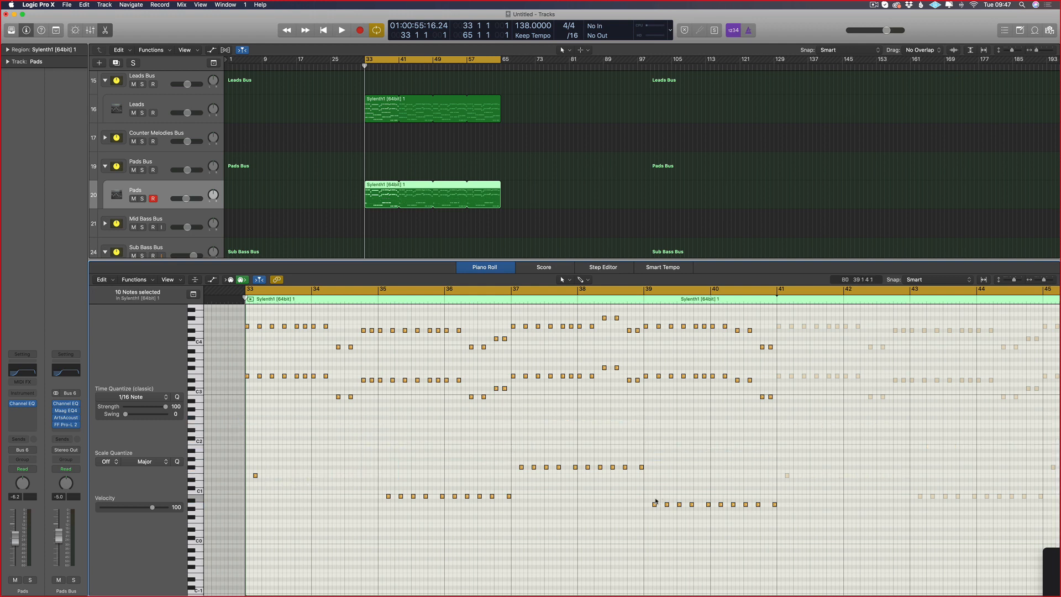
Step: Delete the repeated lowest bass notes from bar 35 to bar 41, keeping only the first note of each two-bar chord
left_click_drag(397, 489, 522, 515)
key("Delete")
left_click_drag(530, 461, 773, 520)
key("Delete")
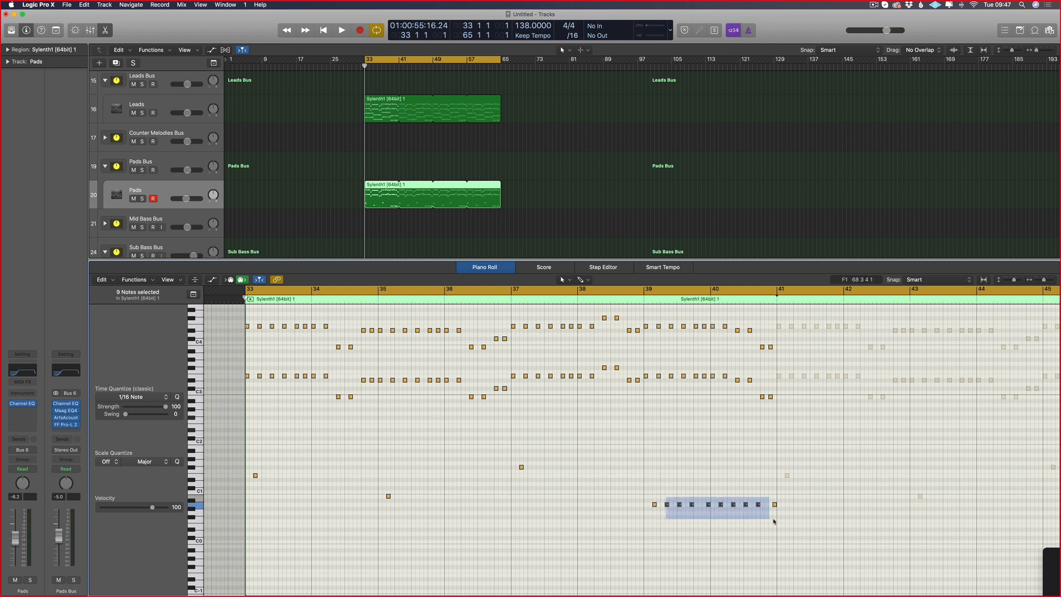
key("Delete")
Step: Stretch the four remaining bass notes to two bars each, filling bars 33 to 41
left_click_drag(721, 447, 149, 561)
key("z")
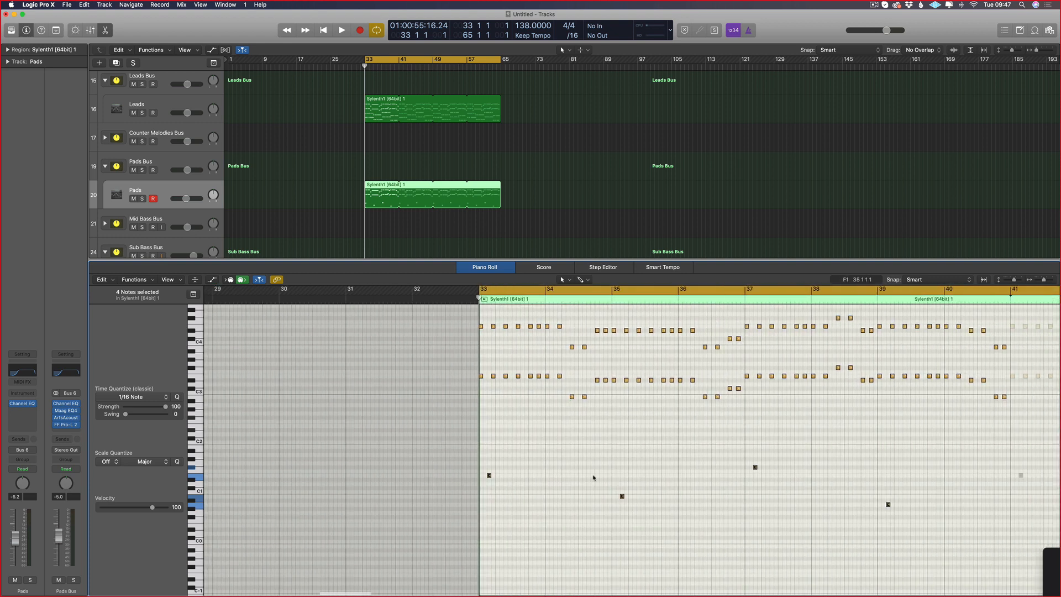
left_click_drag(479, 476, 666, 477)
key("z")
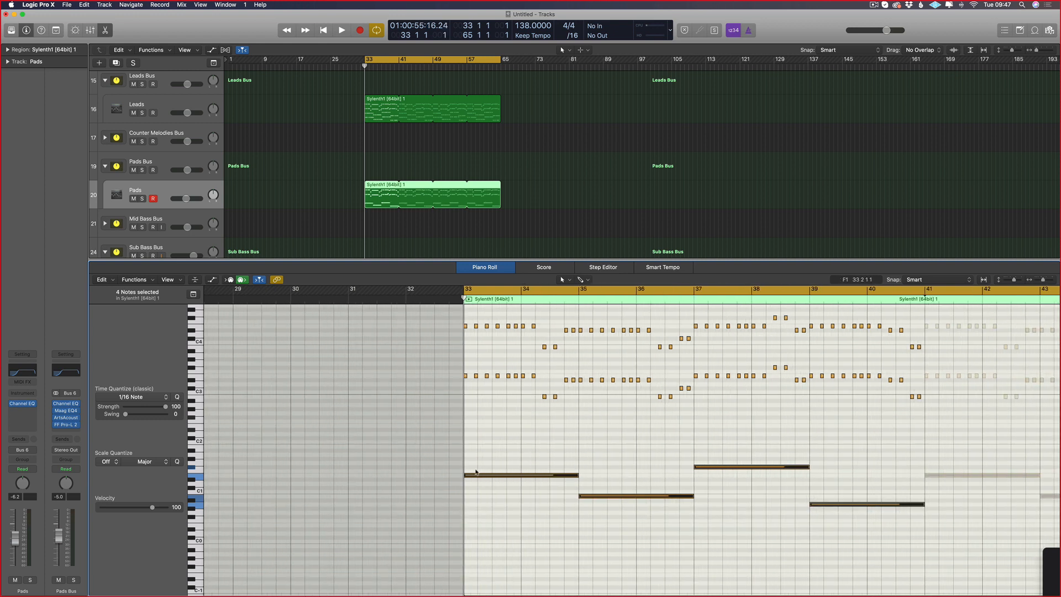
left_click(471, 476)
Step: Duplicate the four sustained bass notes 12 semitones higher and align the copies to start exactly at bar 33
scroll(788, 455, "down", 2)
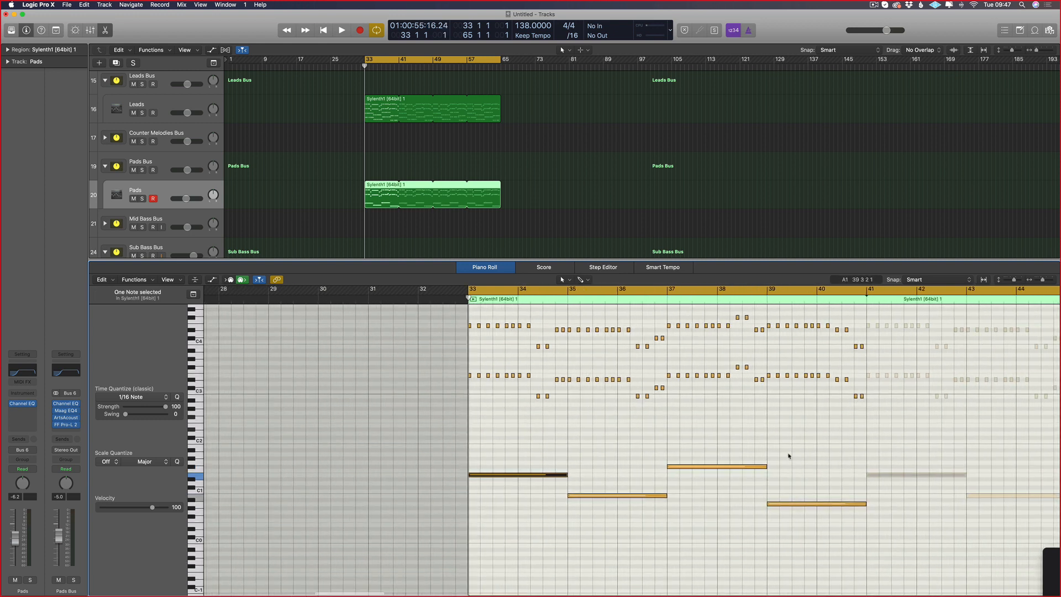
left_click_drag(789, 455, 464, 511)
left_click_drag(479, 474, 478, 427)
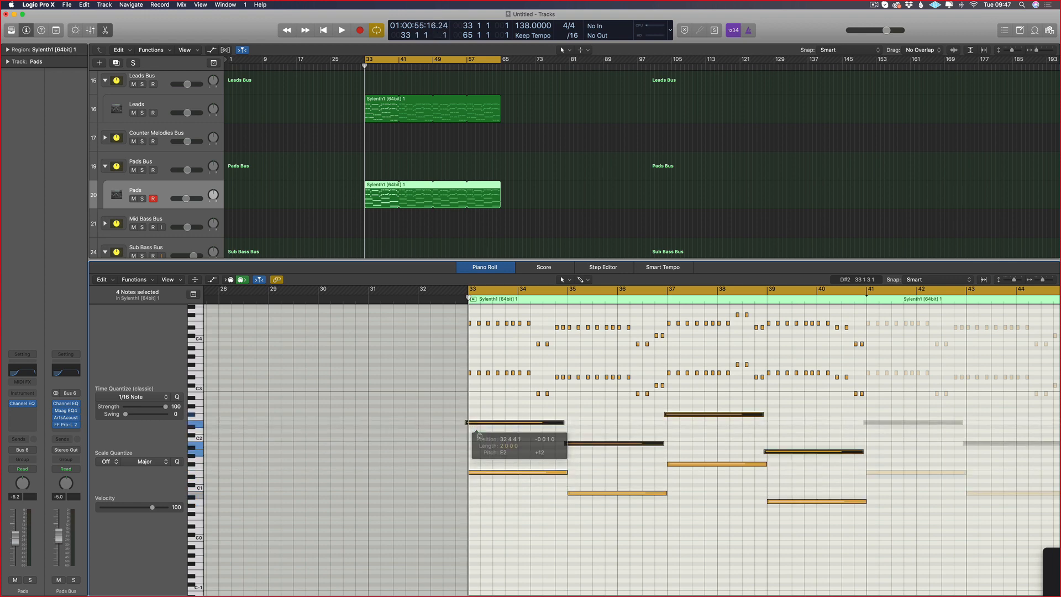
scroll(490, 459, "up", 5)
scroll(485, 448, "up", 3)
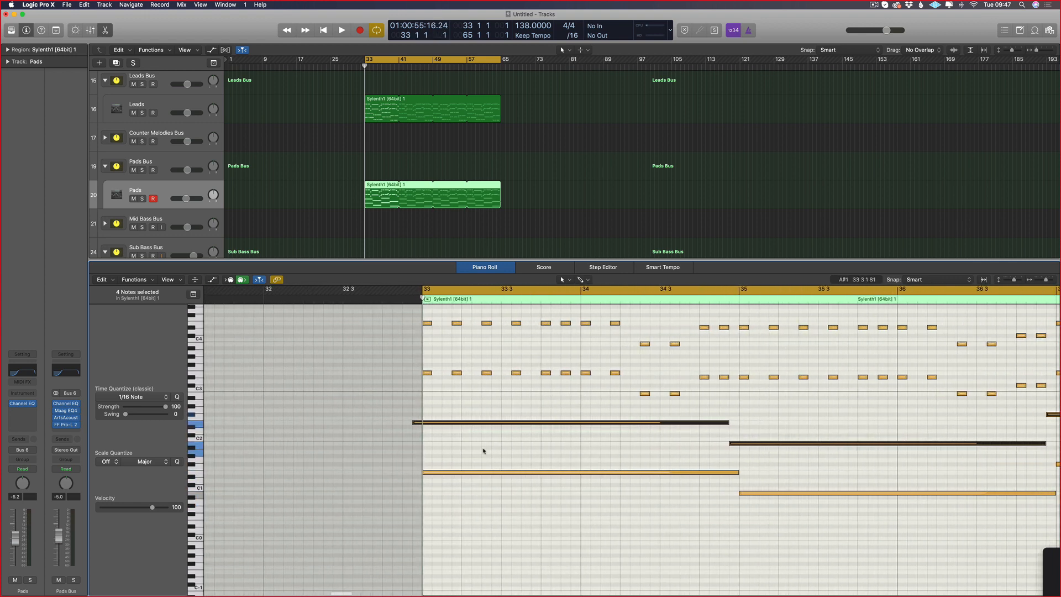
scroll(577, 387, "up", 2)
scroll(591, 422, "left", 1)
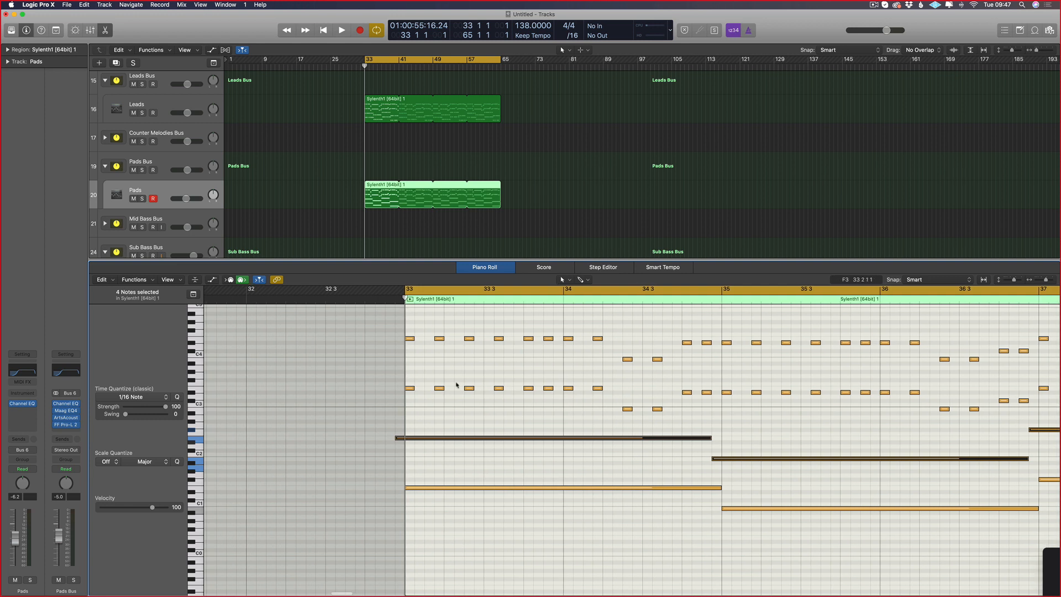
left_click_drag(438, 440, 446, 440)
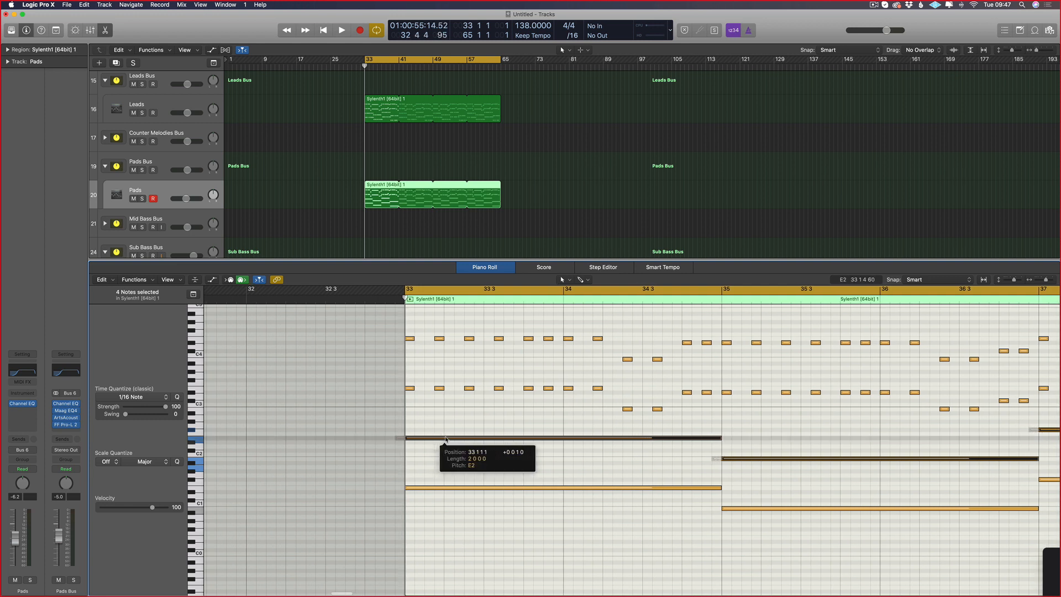
left_click(467, 405)
Step: Audition the first note of both melody octaves and the lowest bass note at bar 33
scroll(601, 349, "right", 1)
scroll(601, 349, "right", 2)
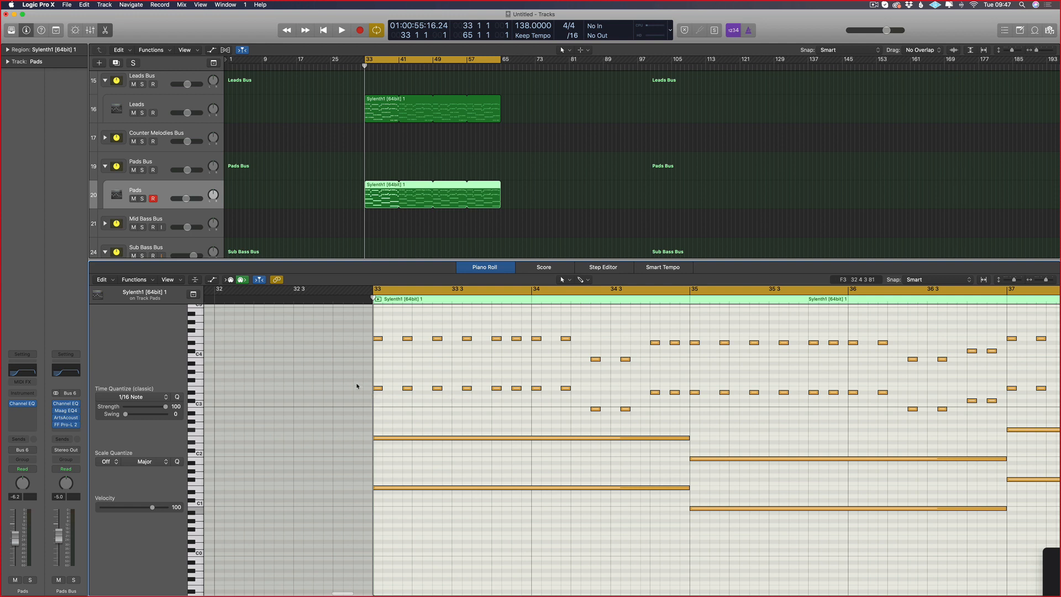
left_click(379, 388)
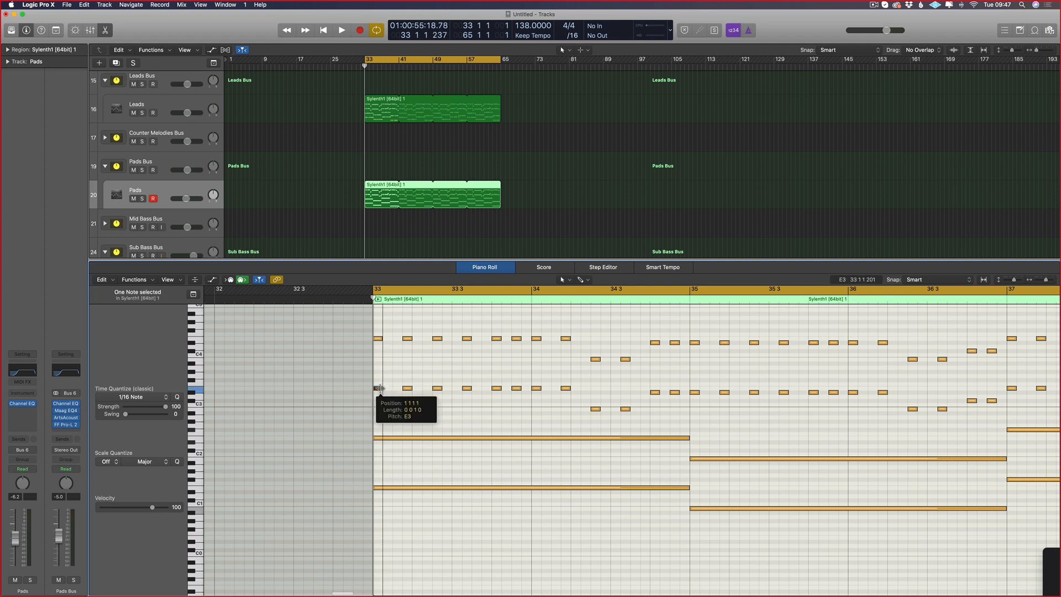
left_click(378, 338)
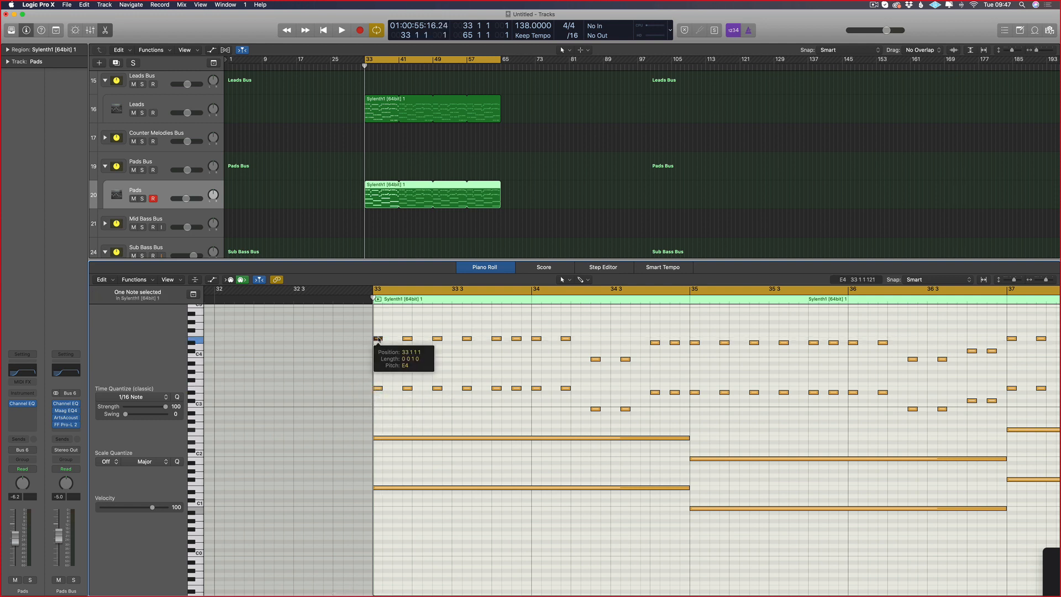
left_click(394, 488)
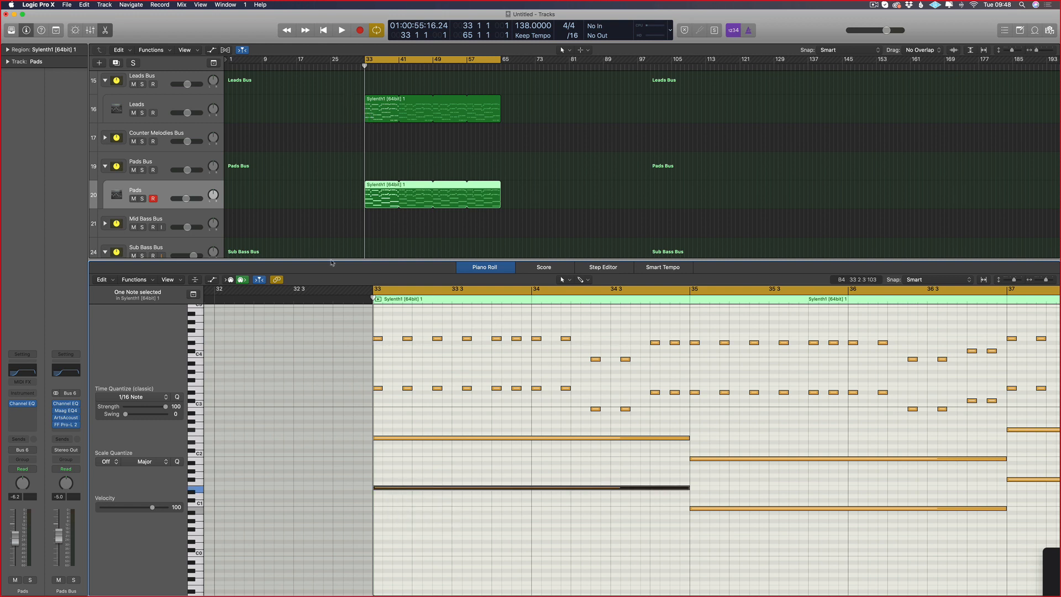
Step: Delete the entire lower octave of the melody from bar 33 to bar 41
left_click_drag(681, 383, 639, 426)
key("Delete")
key("Delete")
scroll(912, 410, "right", 5)
key("Delete")
scroll(760, 421, "right", 4)
key("super+z")
key("Delete")
scroll(663, 414, "right", 4)
left_click_drag(584, 379, 968, 401)
key("Delete")
key("Delete")
scroll(968, 401, "right", 5)
left_click_drag(451, 380, 755, 417)
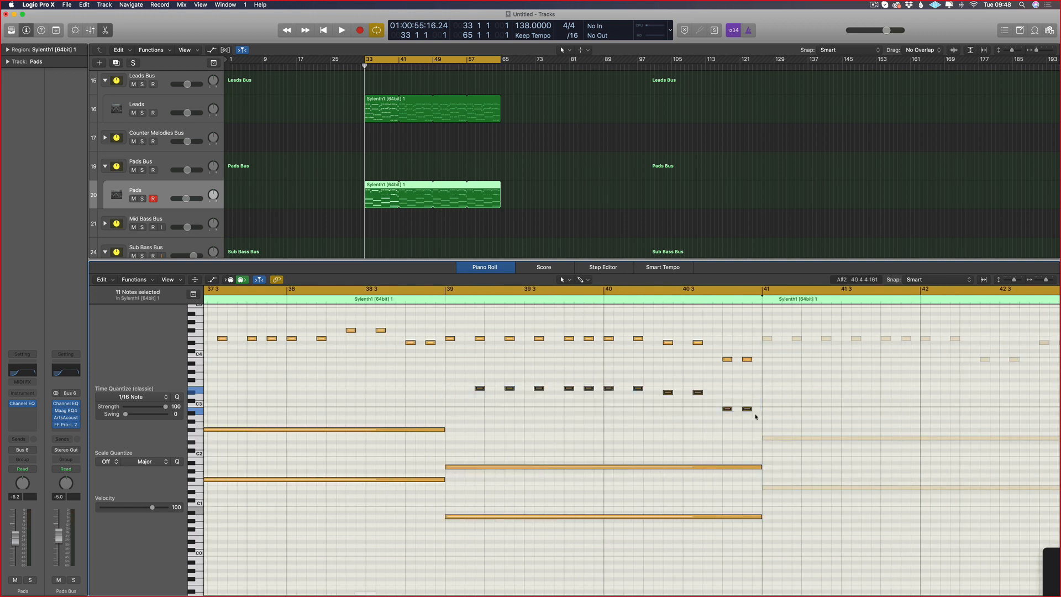
key("Delete")
Step: Transpose all the remaining melody notes between bars 33 and 41 down one octave
scroll(609, 393, "left", 5)
key("super+Left")
key("super+Left")
key("super+Left")
key("super+Left")
scroll(553, 365, "left", 4)
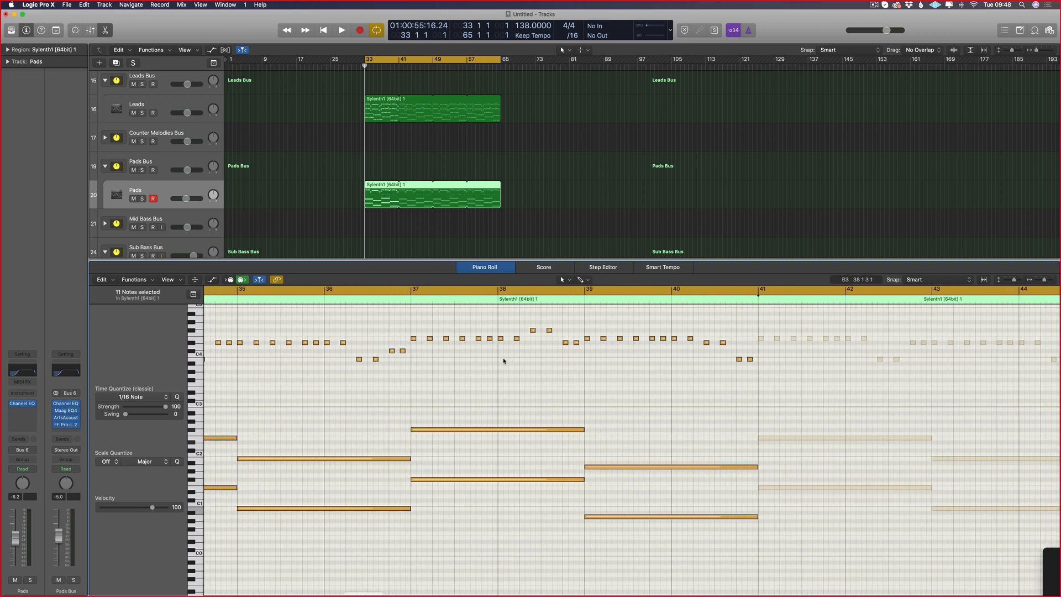
scroll(504, 361, "left", 5)
key("super+Left")
left_click_drag(762, 374, 200, 329)
key("alt+shift+Down")
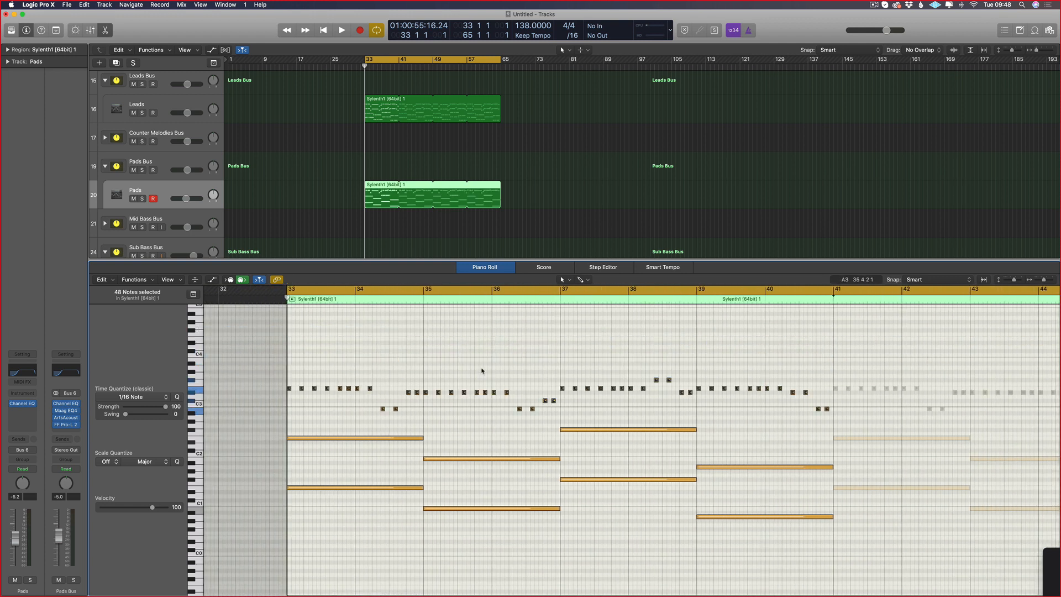
key("super+Right")
key("super+Right")
left_click(500, 368)
Step: Replace the repeated E3 and B2 melody notes in bars 33 and 34 with one sustained note for each pitch
scroll(441, 377, "left", 3)
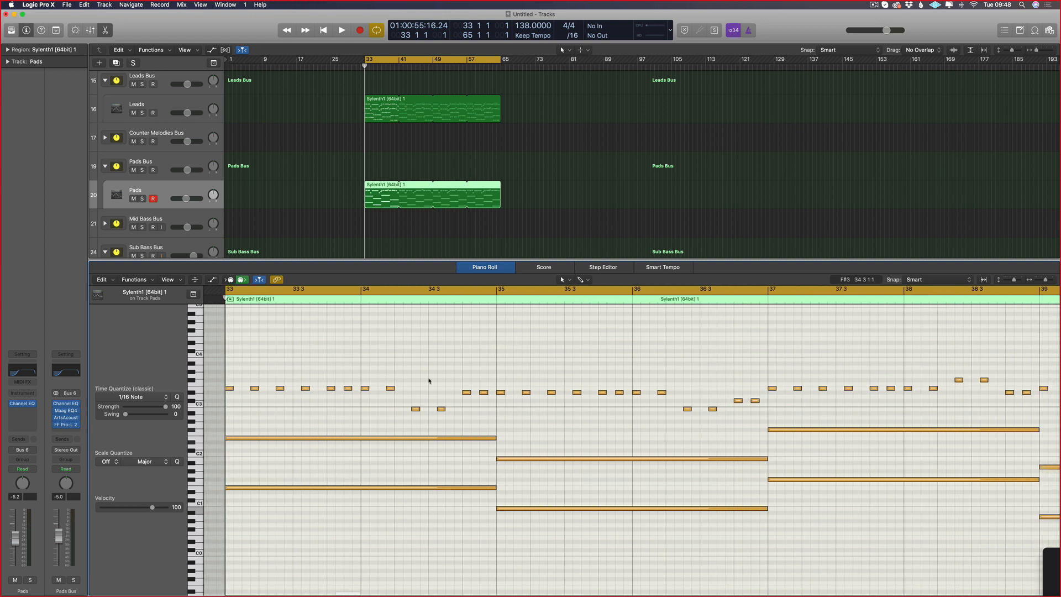
key("super+a")
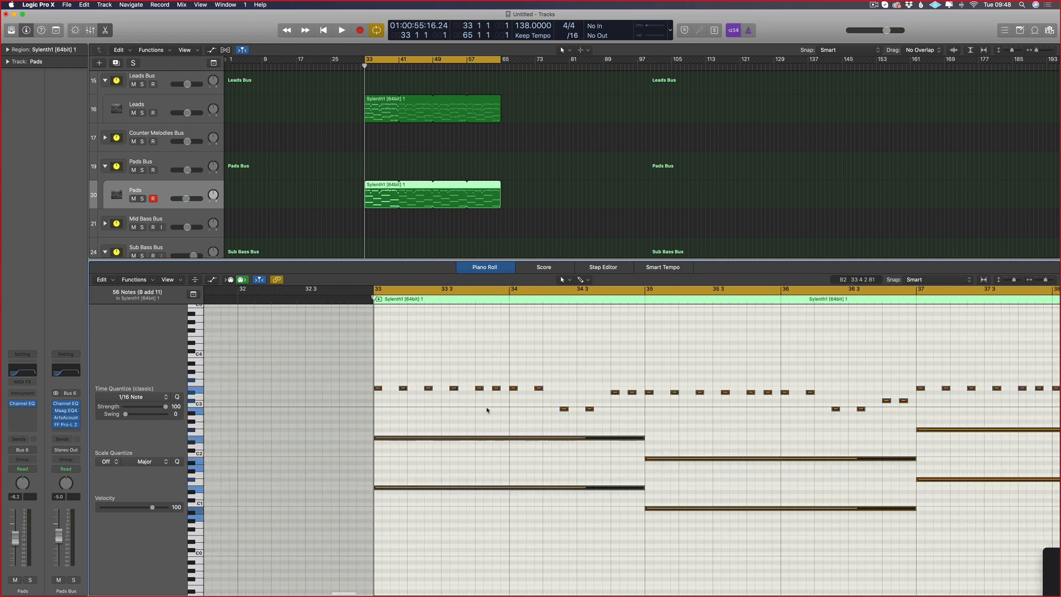
left_click(486, 410)
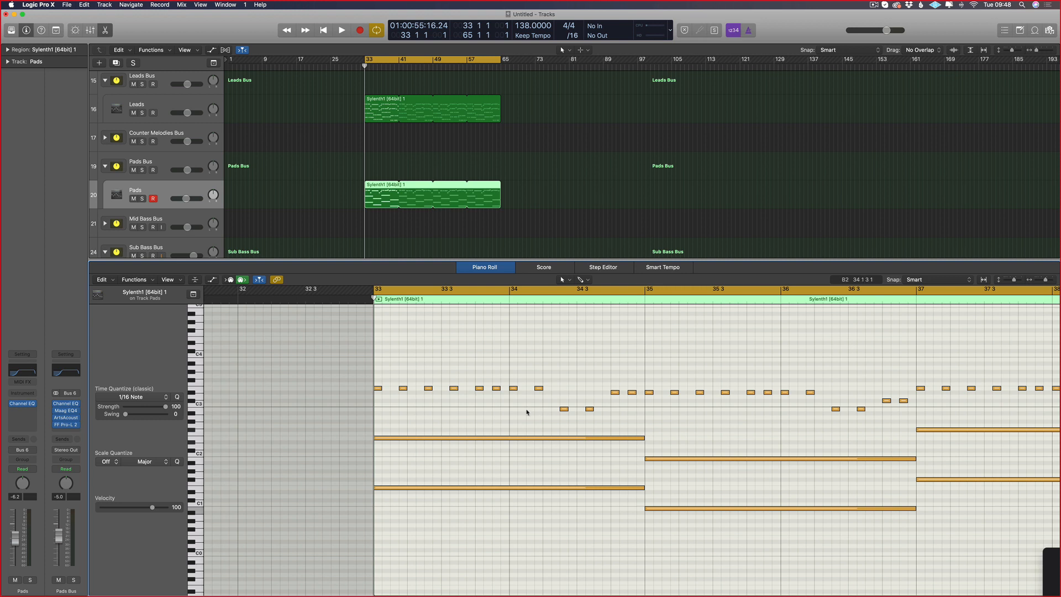
left_click_drag(538, 388, 394, 392)
left_click_drag(578, 391, 402, 403)
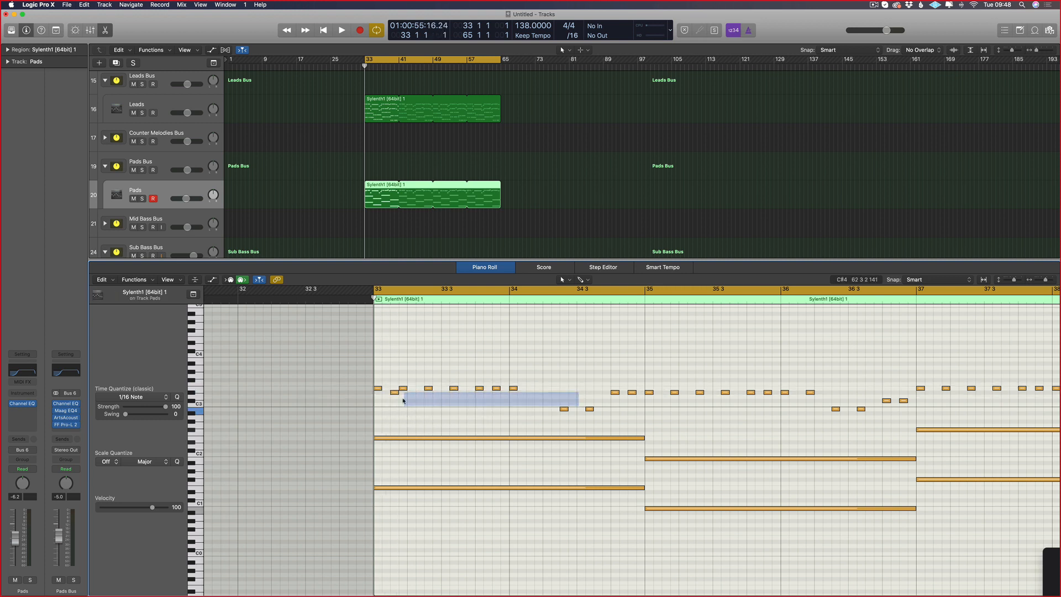
left_click_drag(487, 378, 446, 394)
left_click_drag(524, 381, 812, 403)
key("Delete")
left_click(589, 411)
left_click(632, 393)
key("Delete")
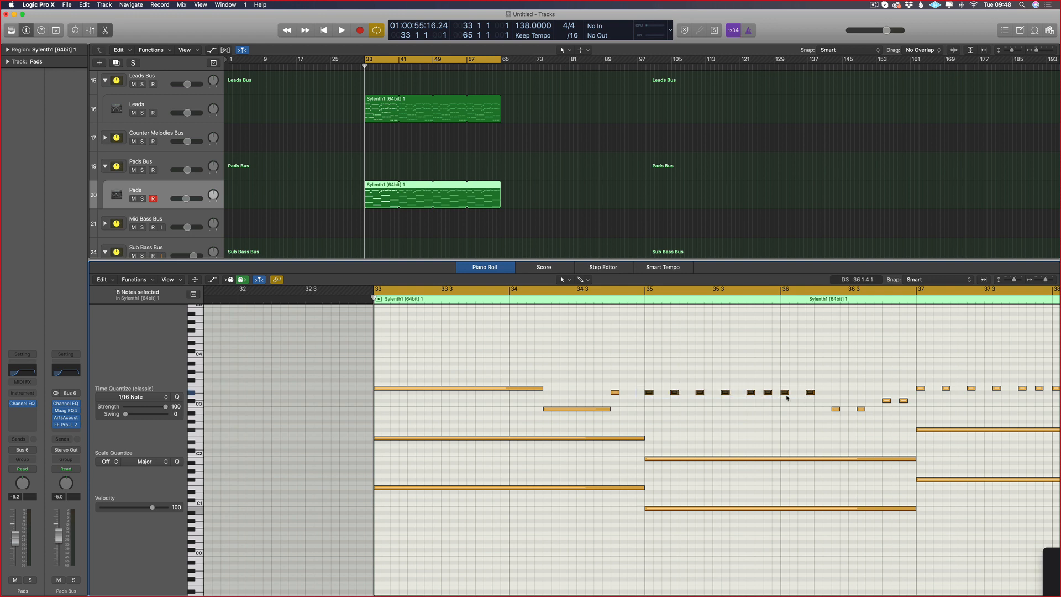
Step: Replace the repeated D#3 notes with one sustained note from bar 35 to 36 2, and extend the B2 note to bar 35
key("Delete")
left_click_drag(619, 393, 816, 397)
left_click_drag(519, 380, 570, 393)
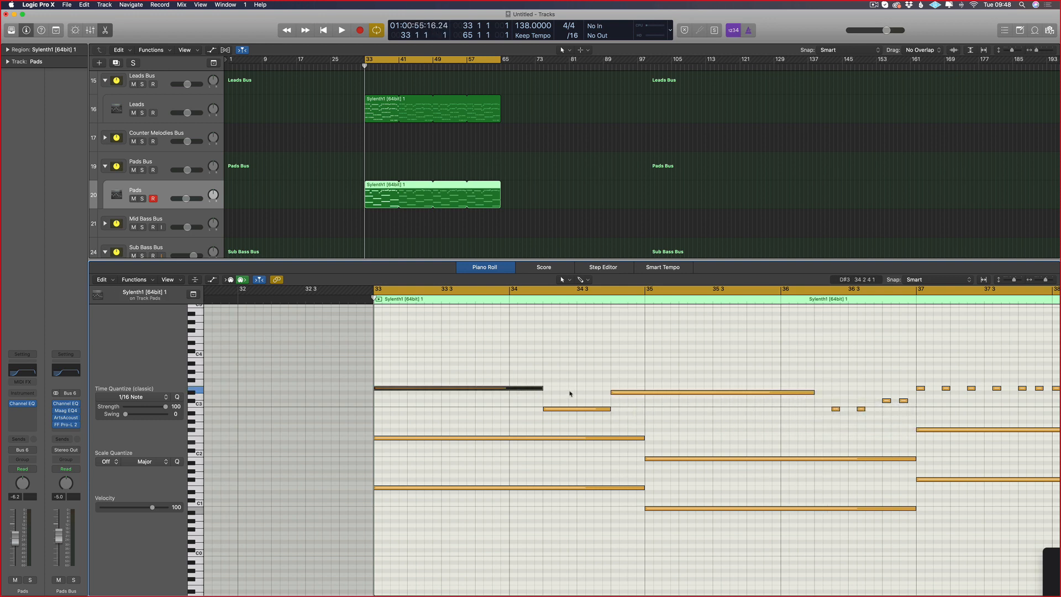
left_click(571, 393)
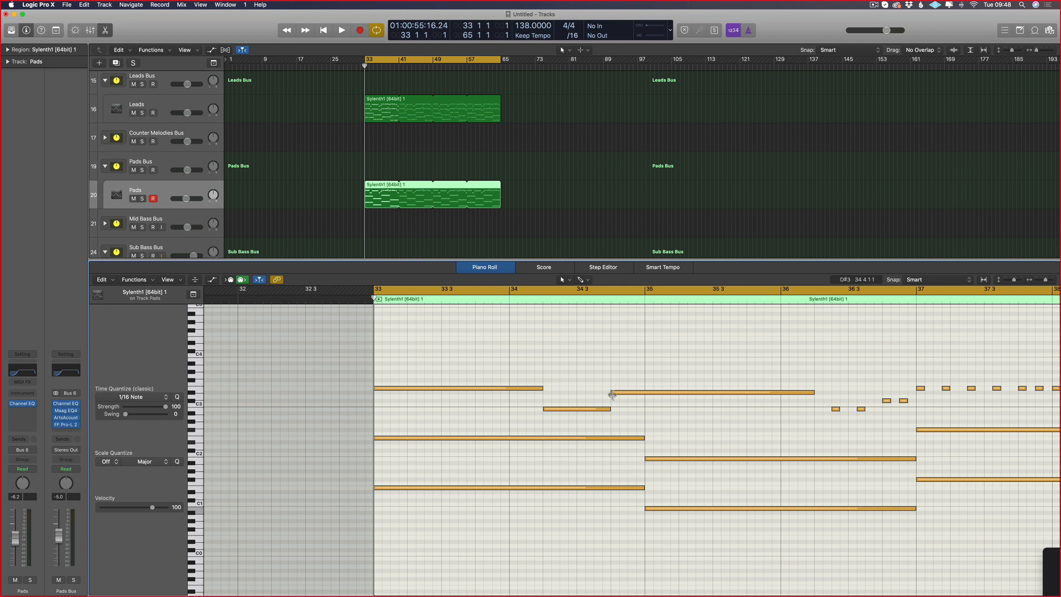
left_click_drag(611, 393, 645, 411)
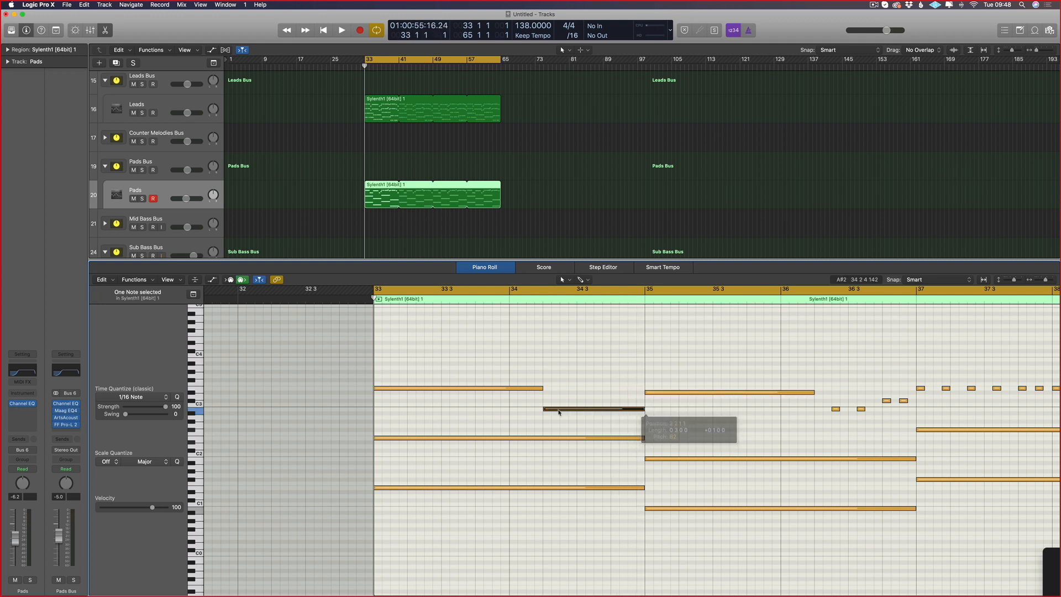
left_click_drag(545, 409, 511, 393)
key("super+z")
key("super+z")
key("super+z")
key("super+z")
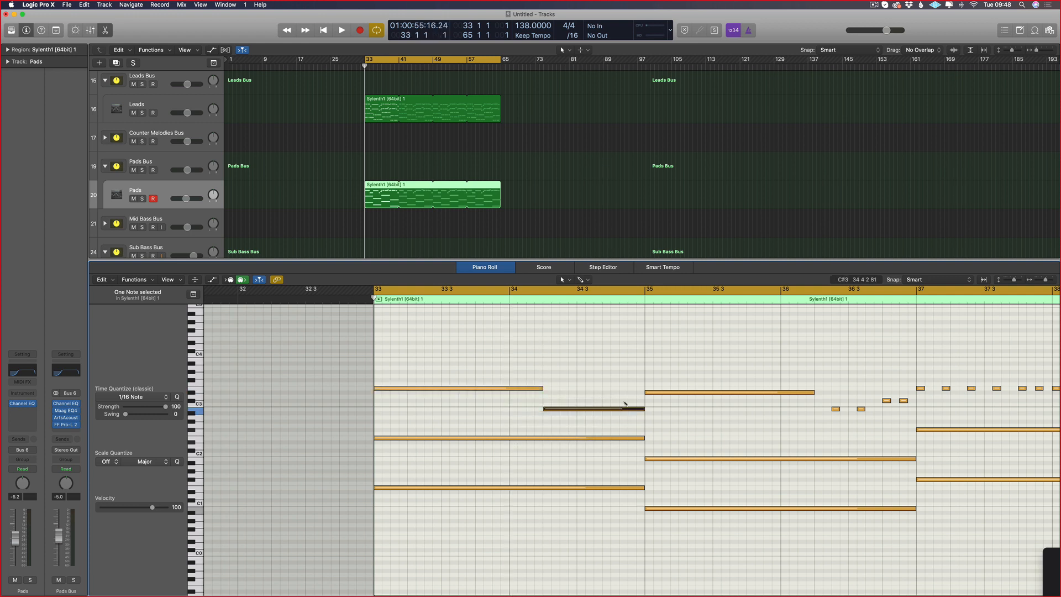
Step: Replace the repeated notes in bar 36 with a sustained B2 from 36 2 to 36 4 and a C#3 up to bar 37
scroll(443, 394, "right", 10)
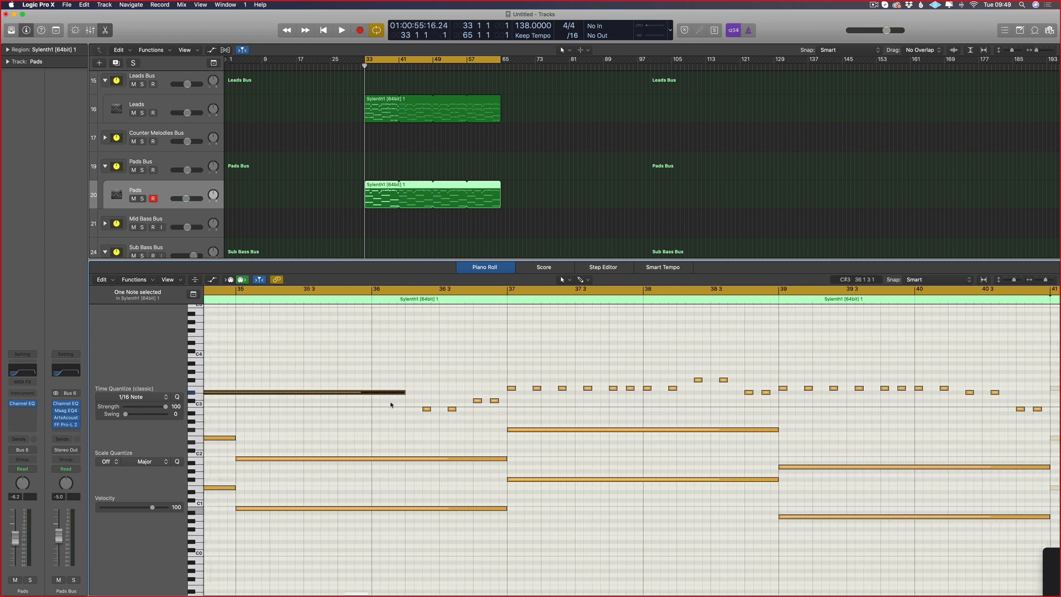
left_click(423, 409)
left_click_drag(421, 409, 661, 395)
Step: Replace the repeated melody notes from bar 37 to 39 with sustained E3 up to 38 2, F#3 up to 38 4 and D#3 up to bar 39
scroll(522, 387, "right", 1)
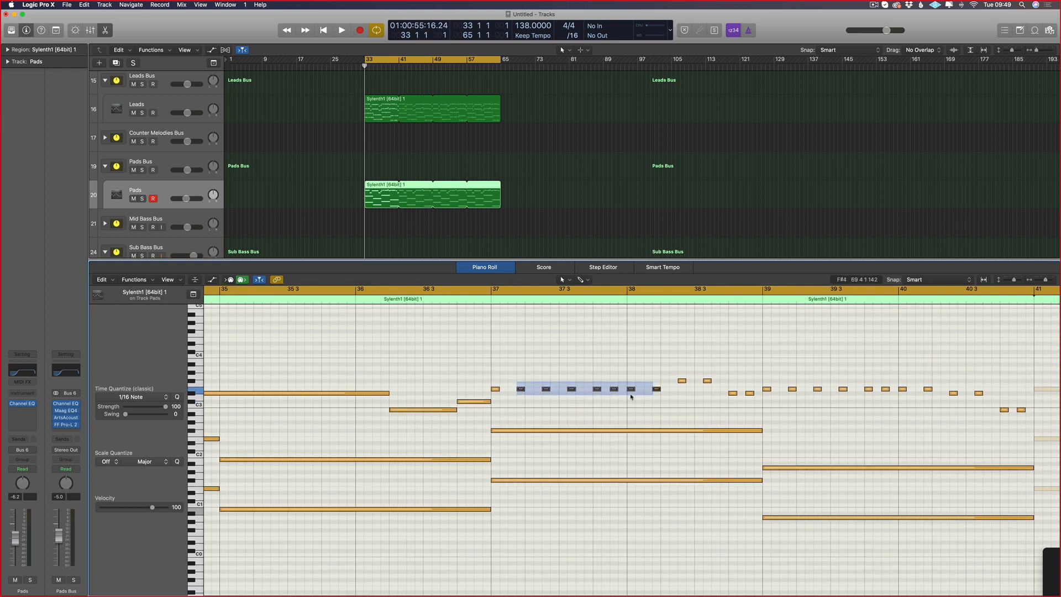
key("Delete")
left_click_drag(498, 389, 750, 398)
key("Delete")
Step: Replace the repeated melody notes from bar 39 with a sustained E3 up to 40 2 and a D#3 up to 40 4
scroll(768, 407, "right", 1)
scroll(740, 403, "right", 10)
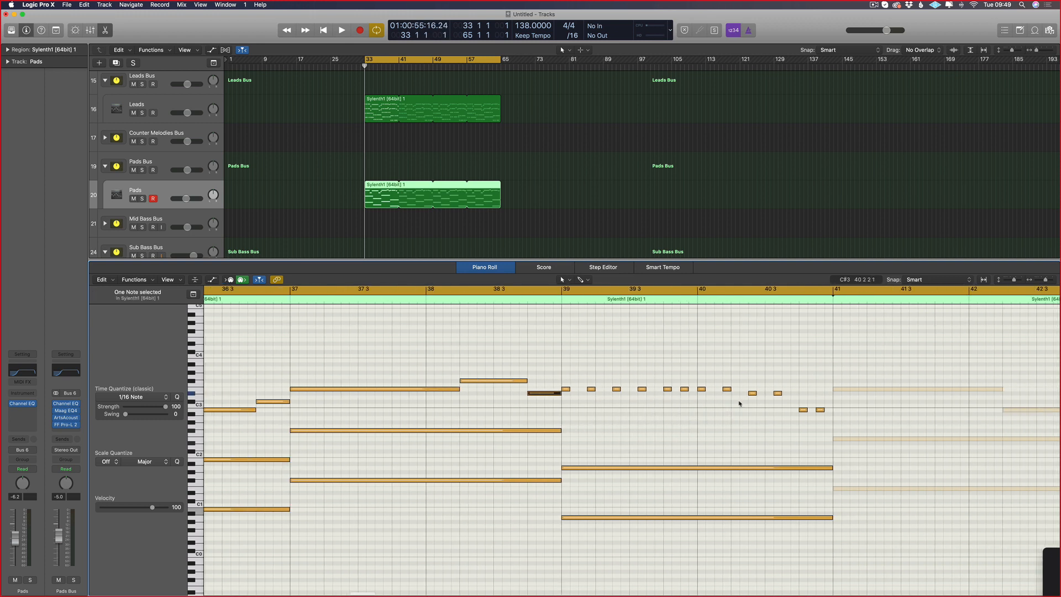
left_click(592, 392)
left_click_drag(580, 383, 730, 407)
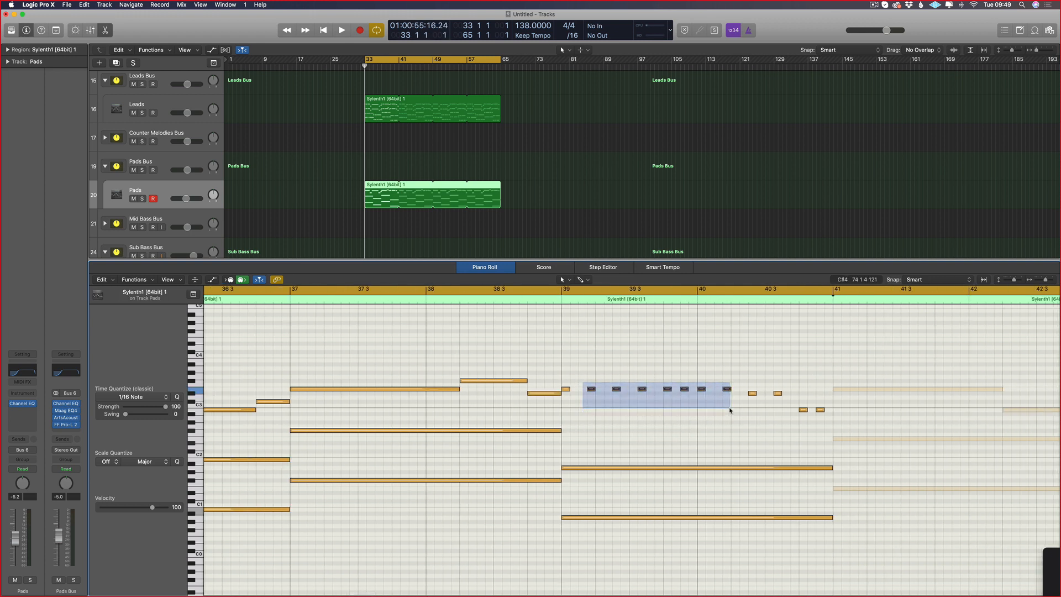
key("Delete")
left_click_drag(568, 389, 800, 399)
key("Delete")
left_click(755, 394)
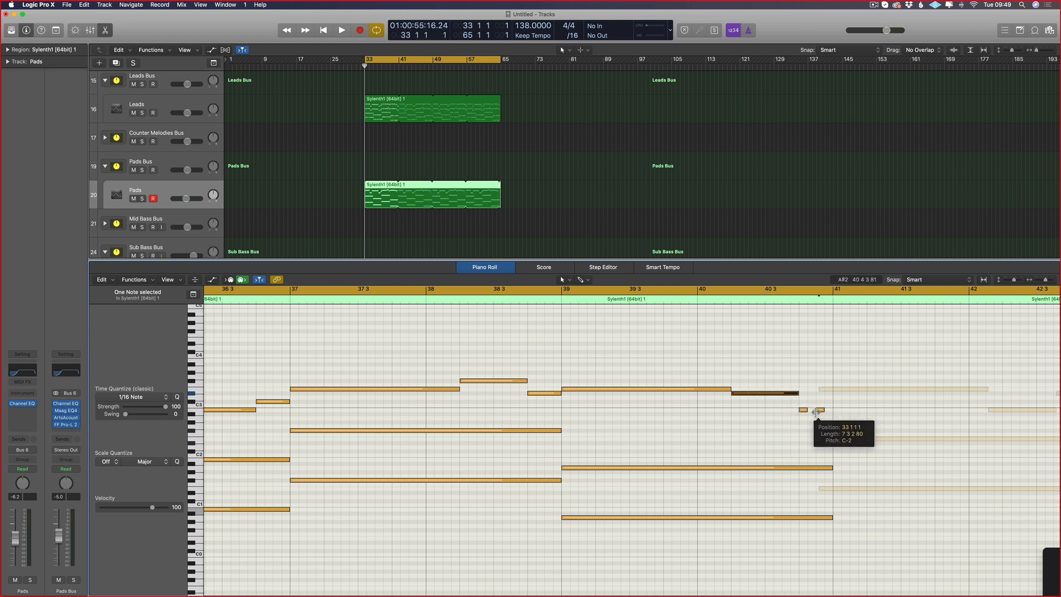
Step: Replace the two B2 notes at the end of bar 40 with one note sustained to bar 41, and close the Piano Roll
left_click(823, 414)
key("super+z")
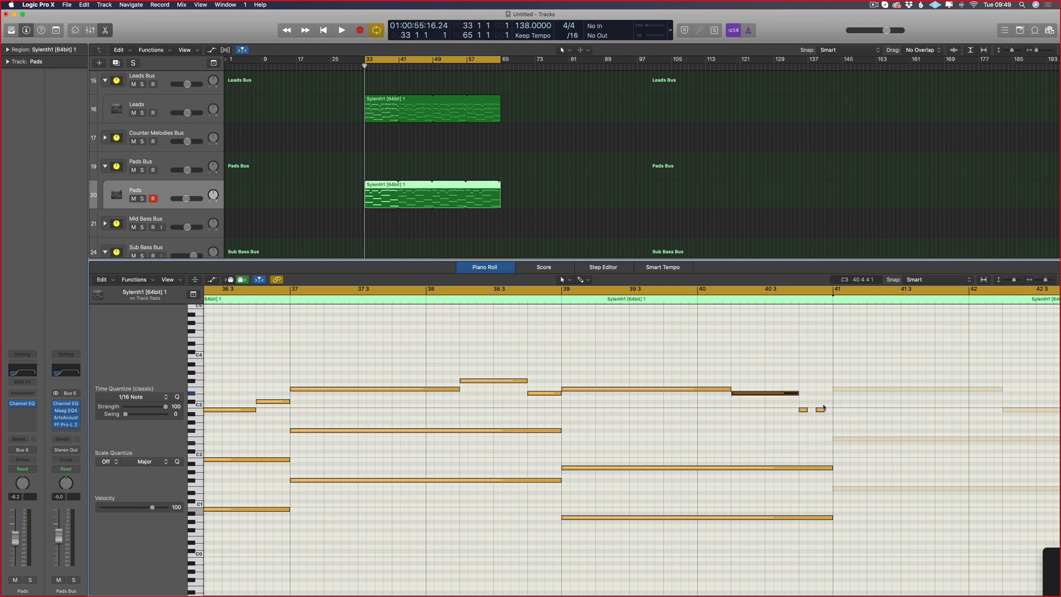
left_click(819, 410)
key("Delete")
left_click_drag(807, 410, 833, 413)
key("p")
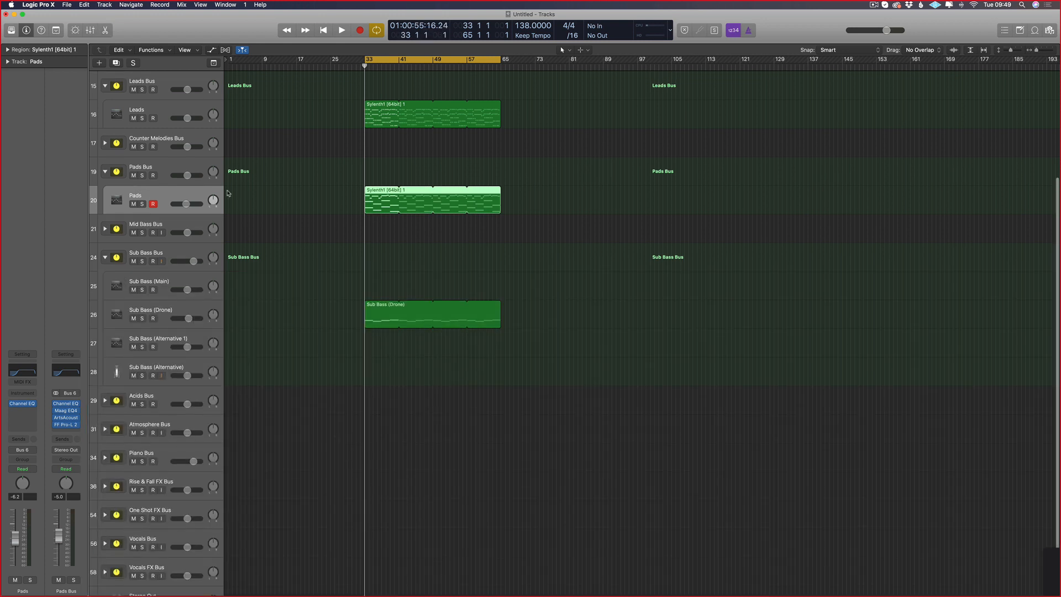
Step: Mute the Leads track and select the Pads track
left_click(137, 122)
left_click(133, 118)
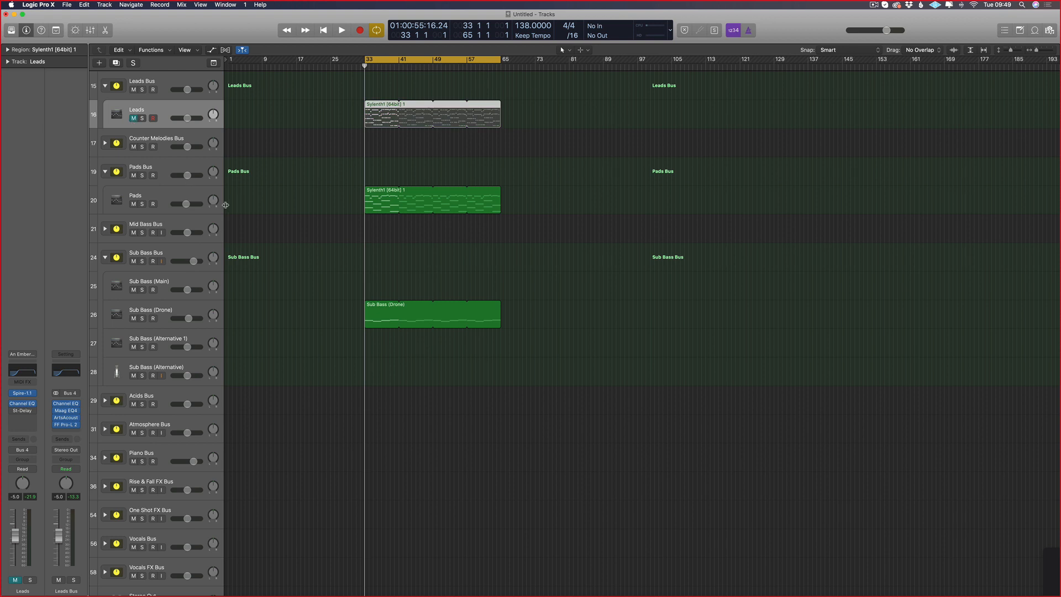
left_click(143, 193)
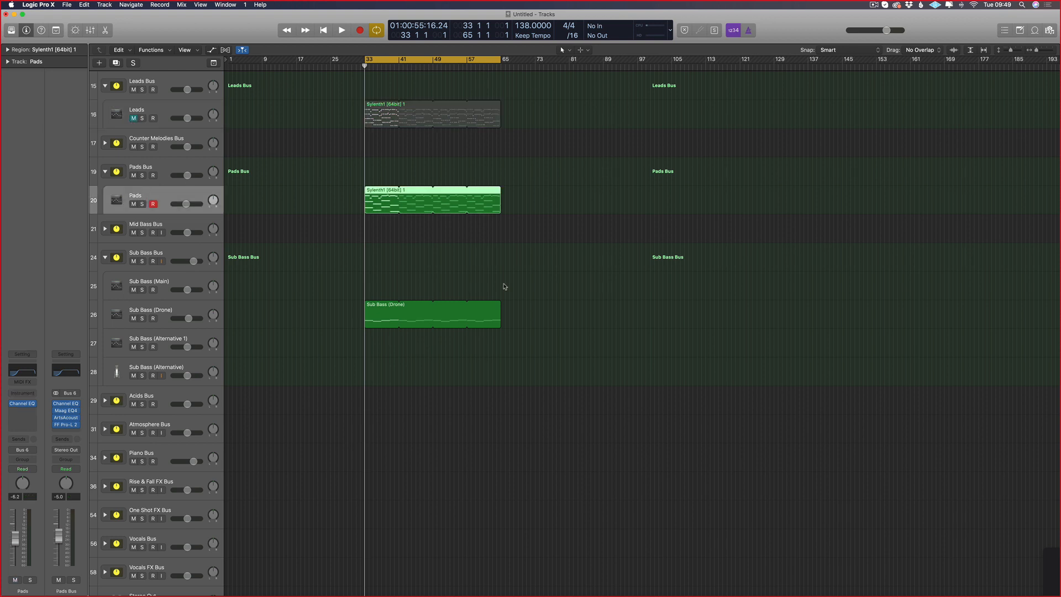
Step: Load Spire-1.1 as the software instrument on the Pads track
left_click(164, 306)
left_click(146, 197)
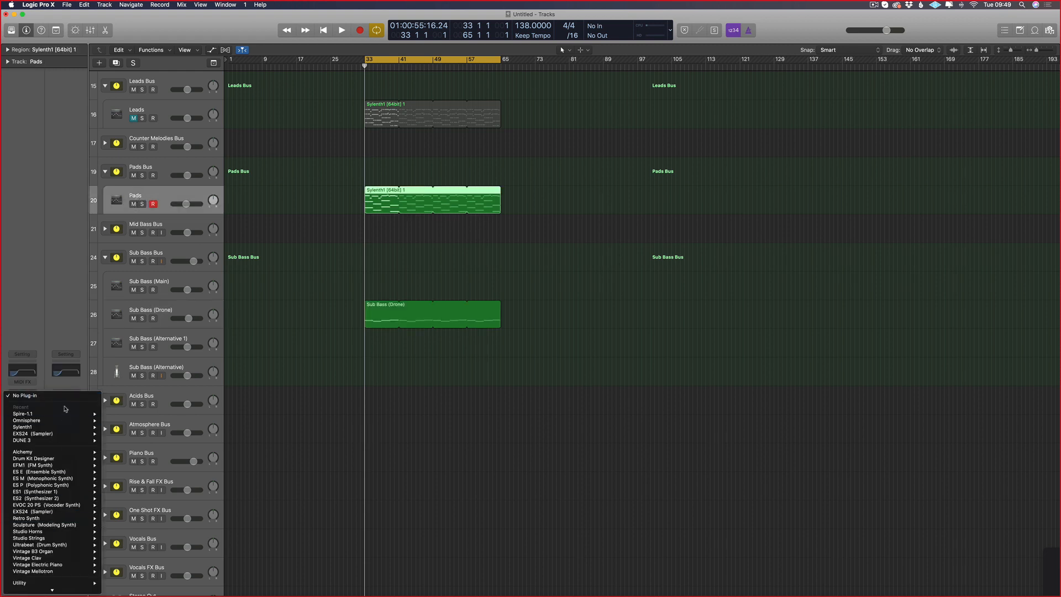
left_click(123, 421)
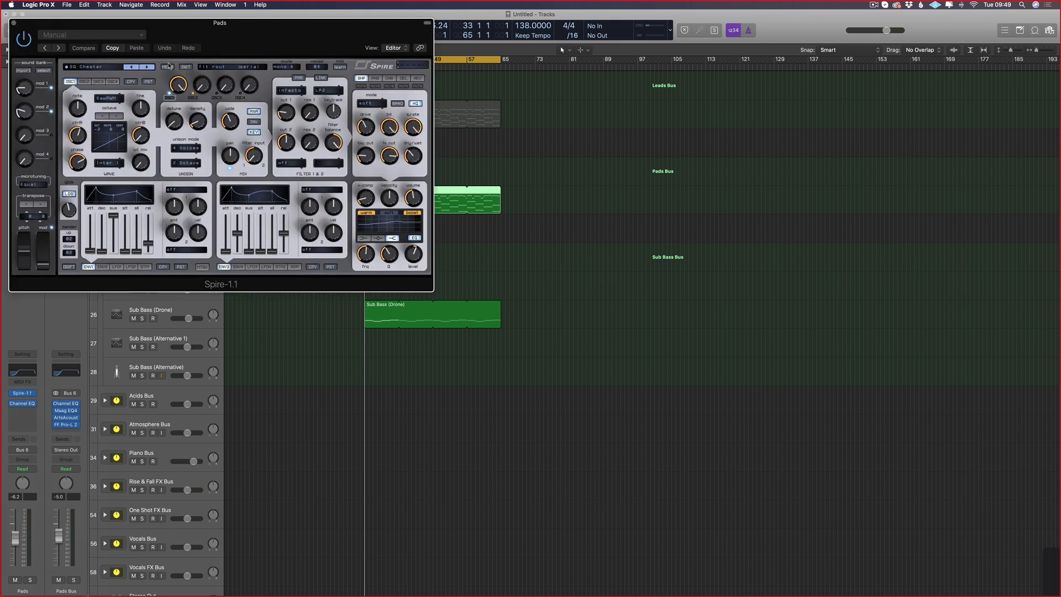
Step: Load the preset PD Alone in the Wind from Spire's E-Motion Pads Heaven bank and hide the plug-in window
left_click(168, 67)
mouse_move(185, 76)
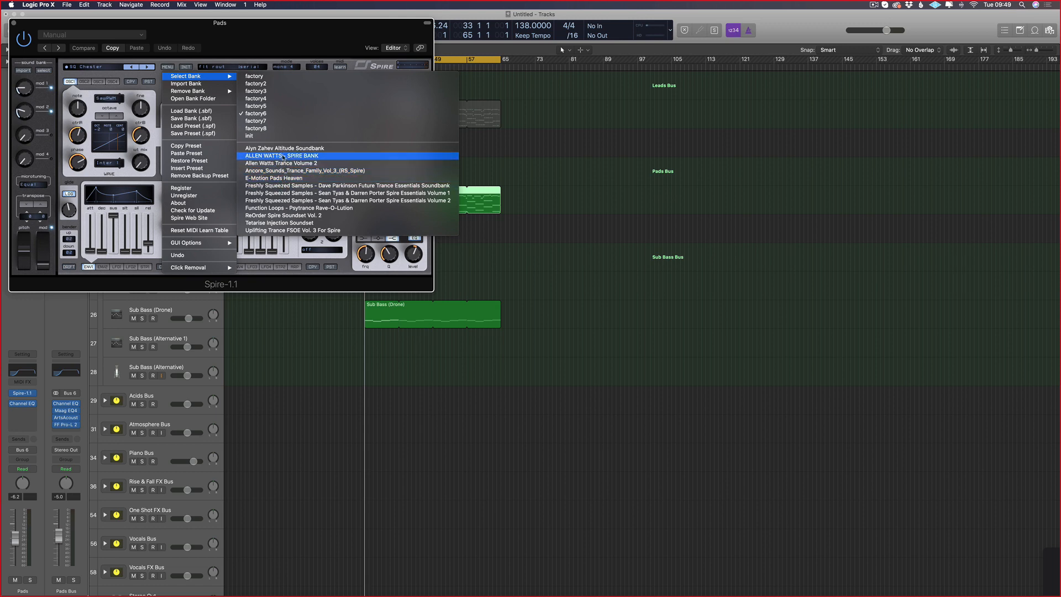
left_click(276, 178)
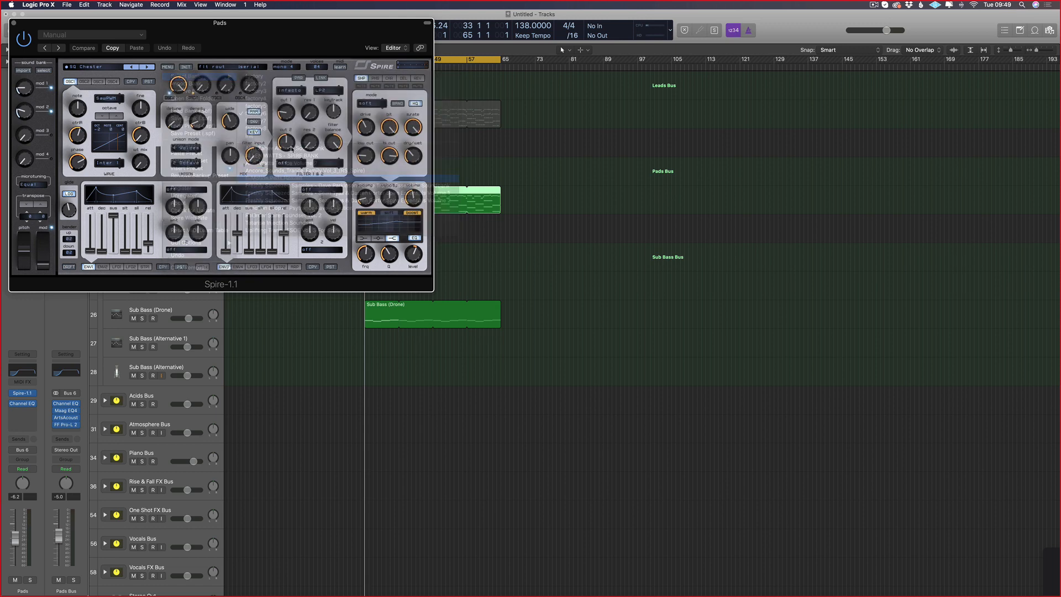
left_click(104, 71)
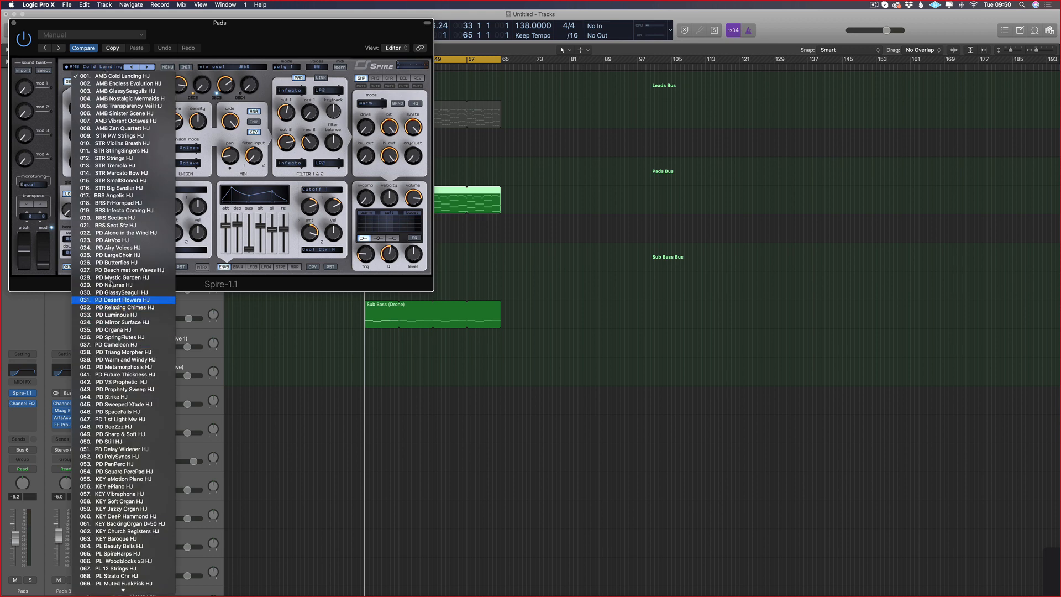
left_click(552, 301)
left_click(480, 248)
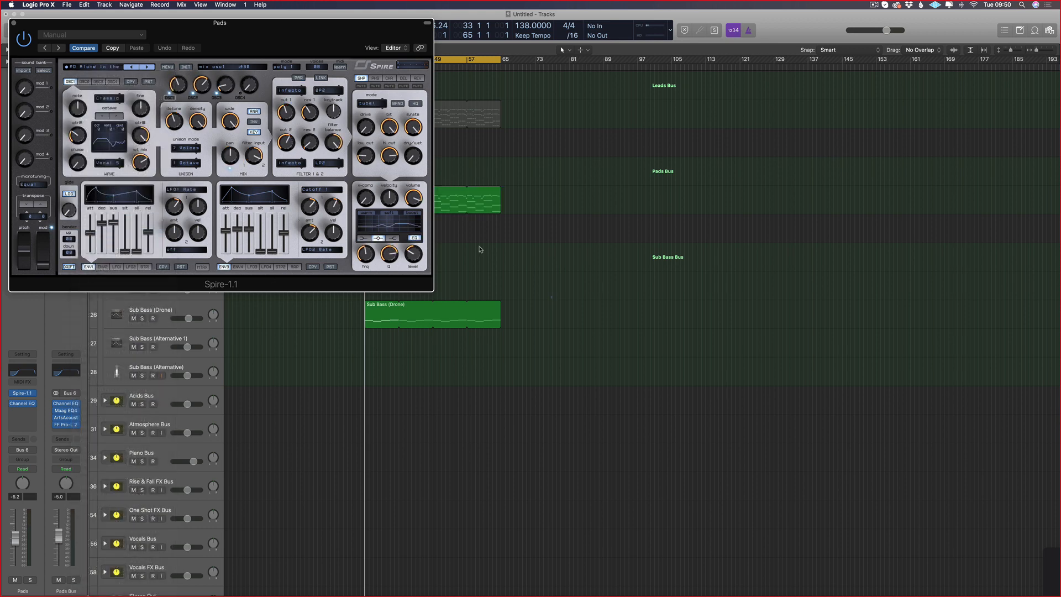
key("v")
Step: Open the Pads region in the Piano Roll and transpose all of its notes up one octave
double_click(394, 209)
scroll(333, 429, "left", 10)
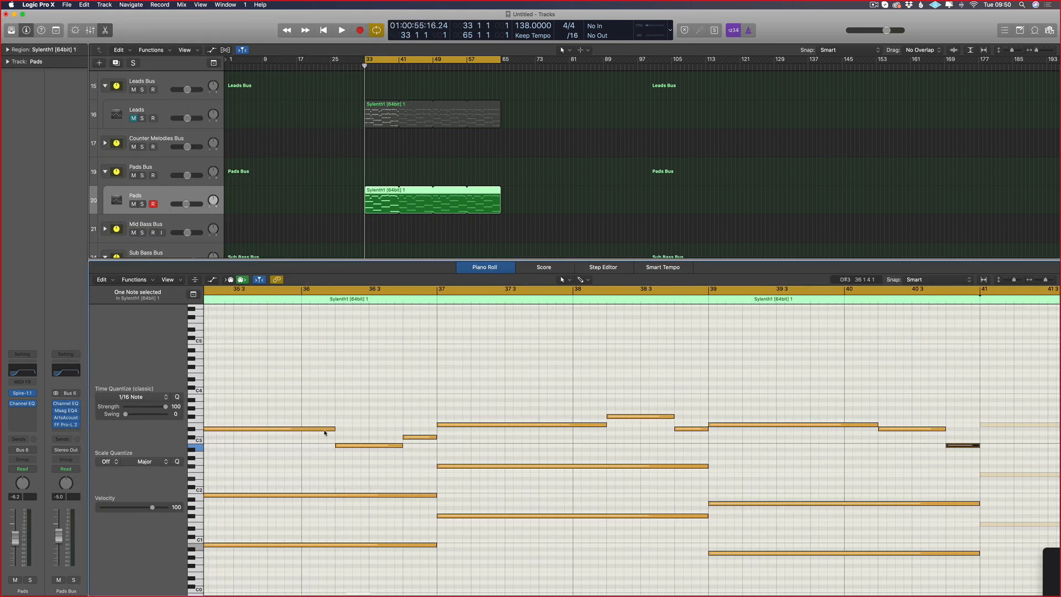
scroll(269, 491, "left", 5)
key("super+Left")
key("super+Left")
key("super+Left")
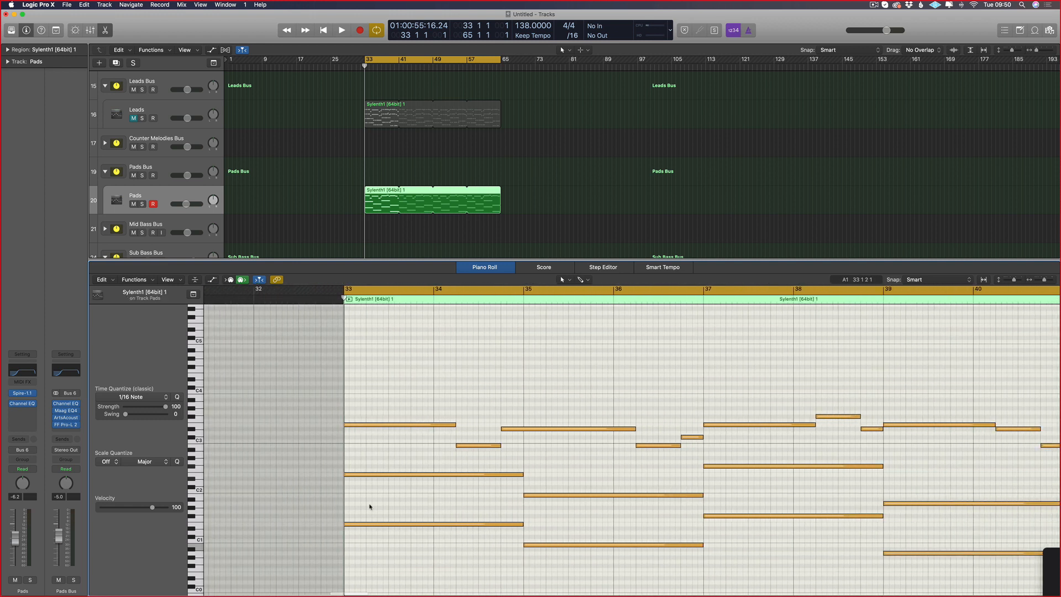
key("super+a")
key("alt+shift+Up")
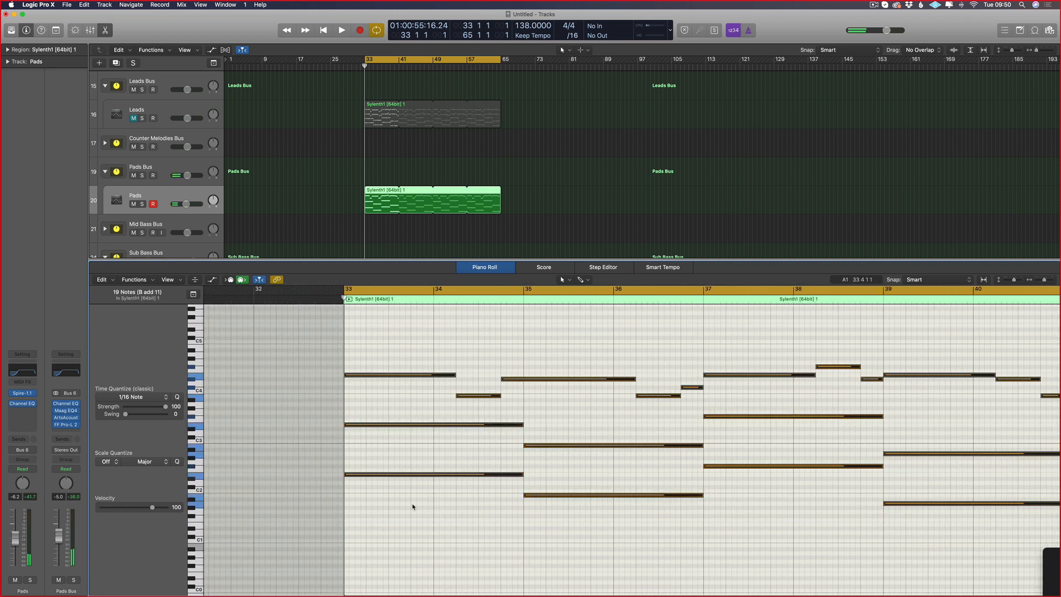
Step: Play the Pads section from bar 33 and raise the Pads track's volume to -3.1 dB
key("space")
scroll(158, 230, "down", 3)
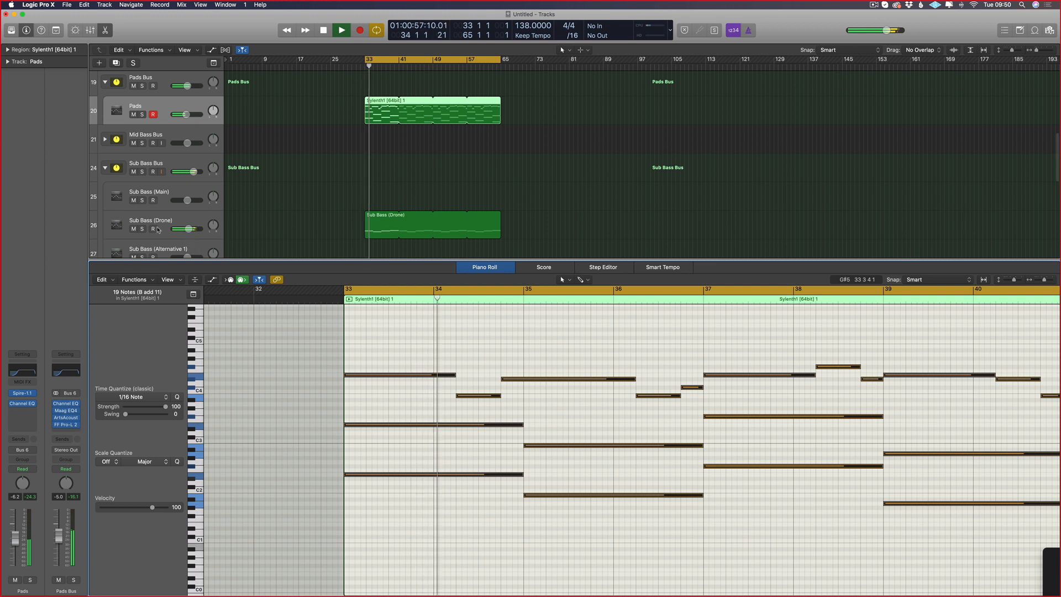
left_click_drag(16, 536, 18, 531)
scroll(596, 574, "right", 4)
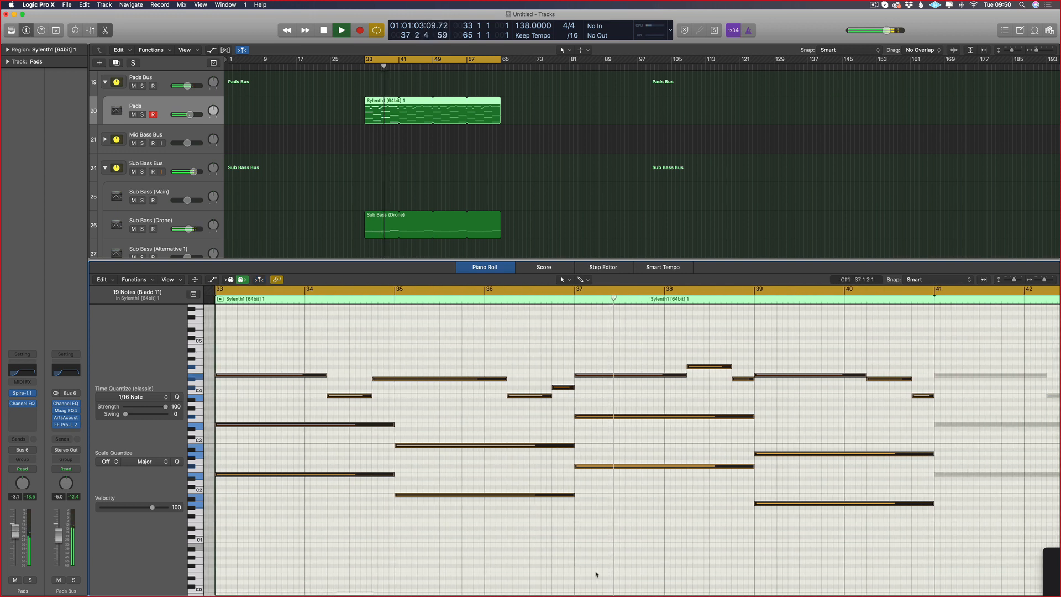
scroll(596, 574, "right", 3)
left_click(552, 402)
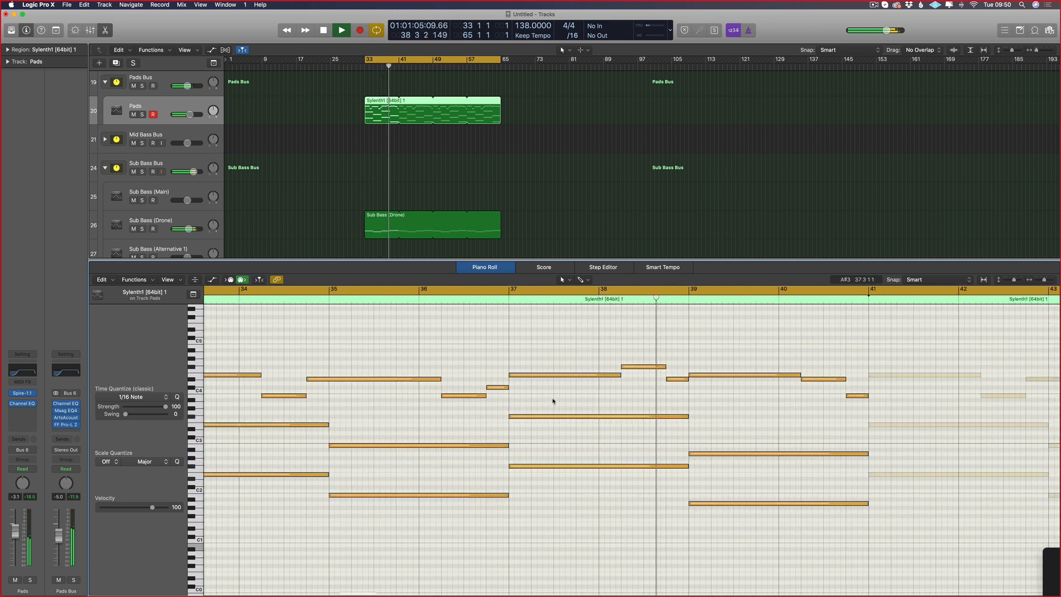
key("space")
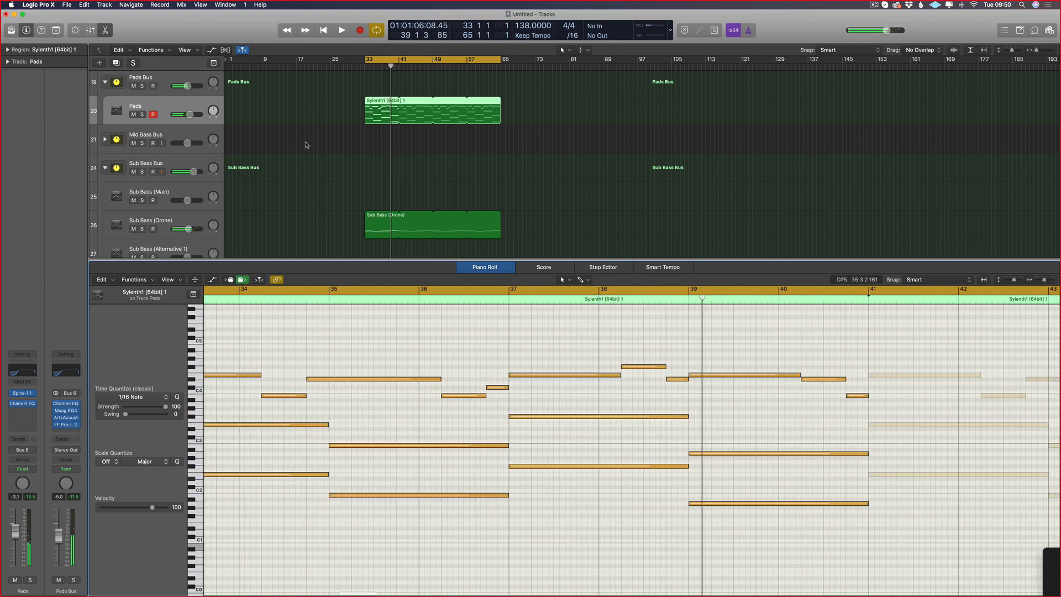
Step: Open Spire on the Pads track and shorten the release of its Env 3 envelope
left_click(142, 114)
left_click(135, 114)
left_click(134, 114)
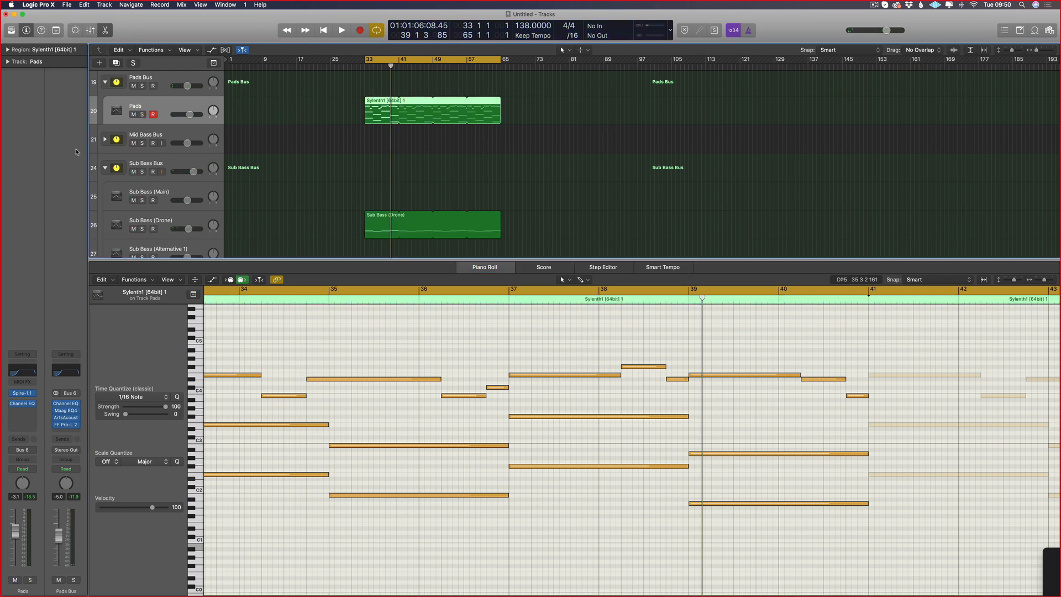
left_click(24, 394)
scroll(471, 374, "left", 3)
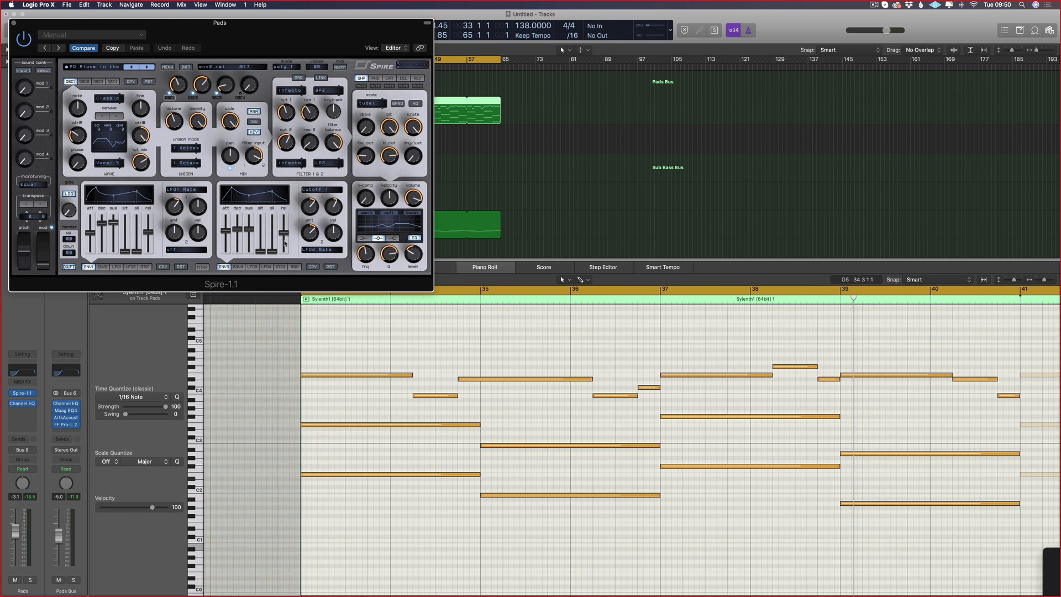
left_click_drag(284, 239, 285, 250)
Step: Play the section and lengthen the C#4 note in bar 36 to start at 36 3, trimming the B3 before it
key("space")
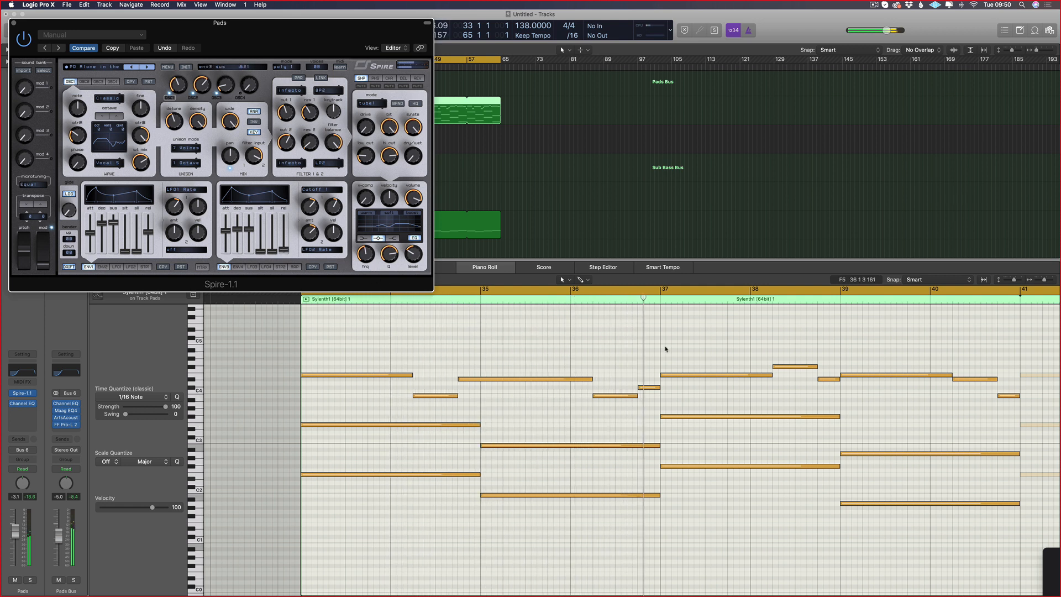
left_click(580, 389)
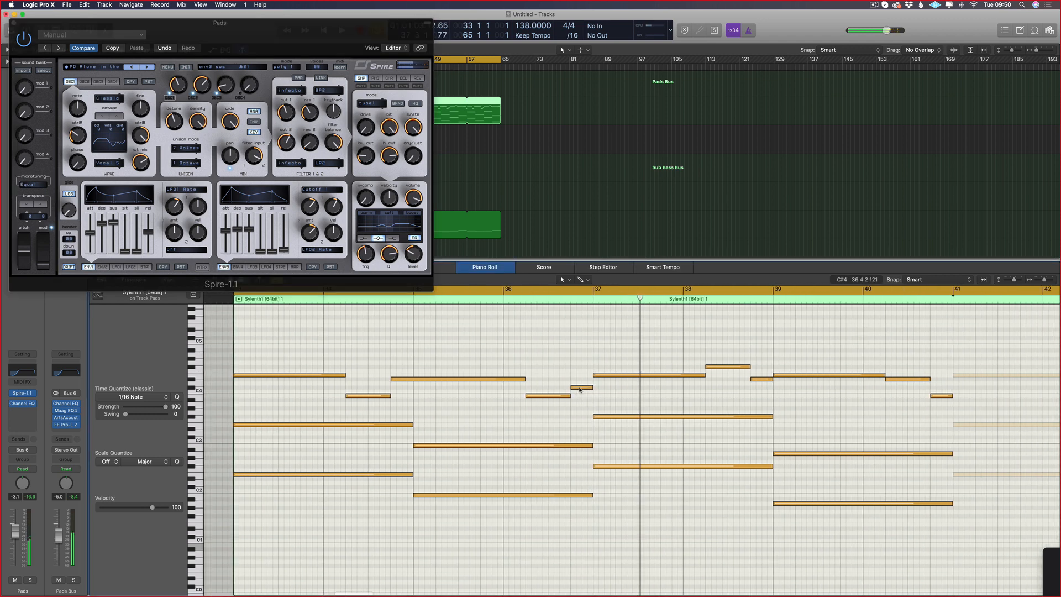
left_click_drag(568, 396, 548, 389)
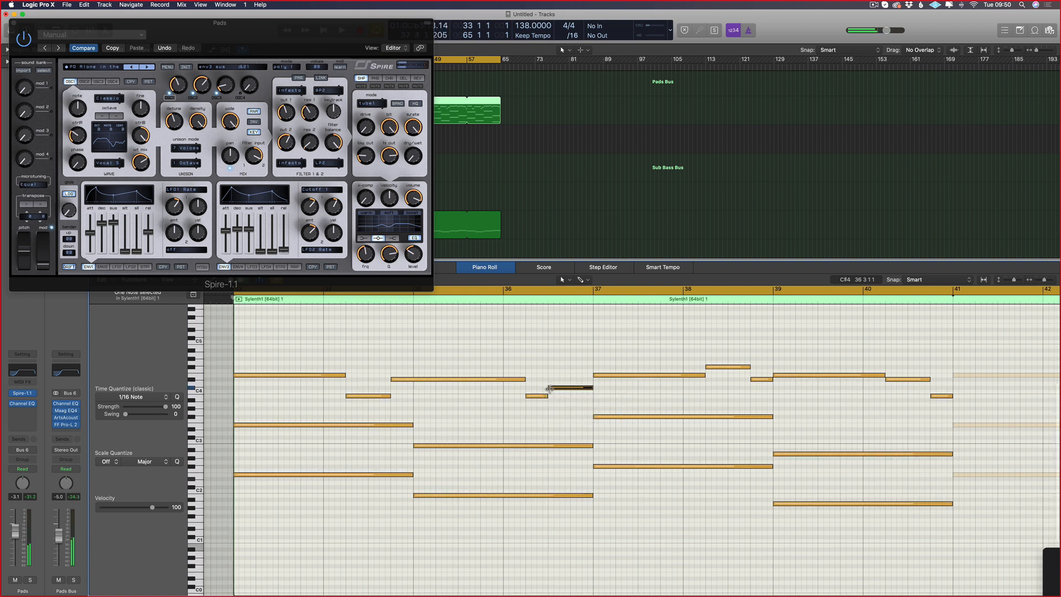
Step: Remove the short B3 note in bar 36, extend the C#4 note back to 36 2, and replay the section
key("v")
left_click(396, 122)
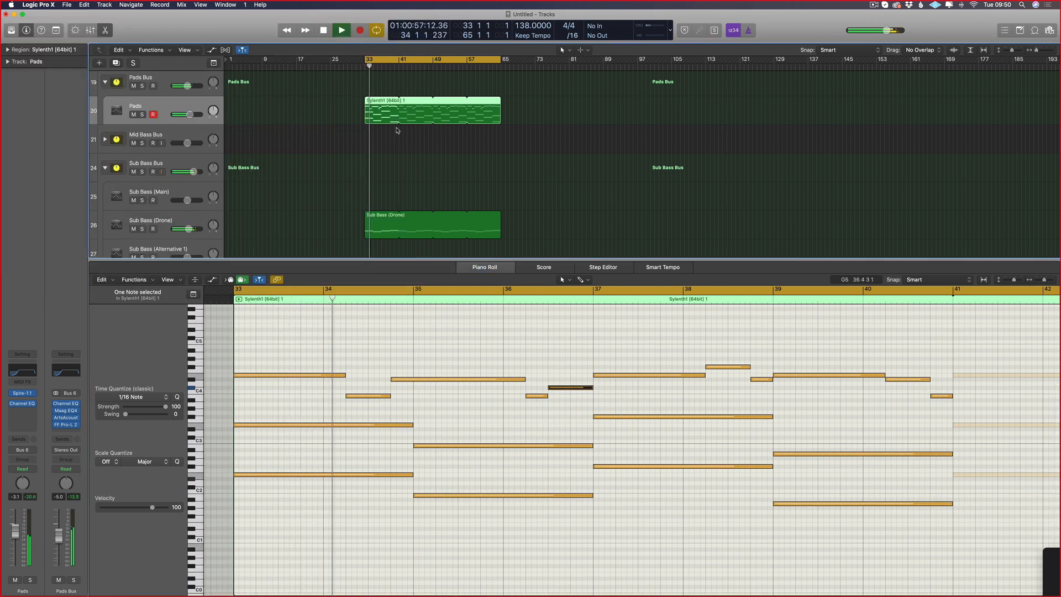
scroll(392, 110, "down", 2)
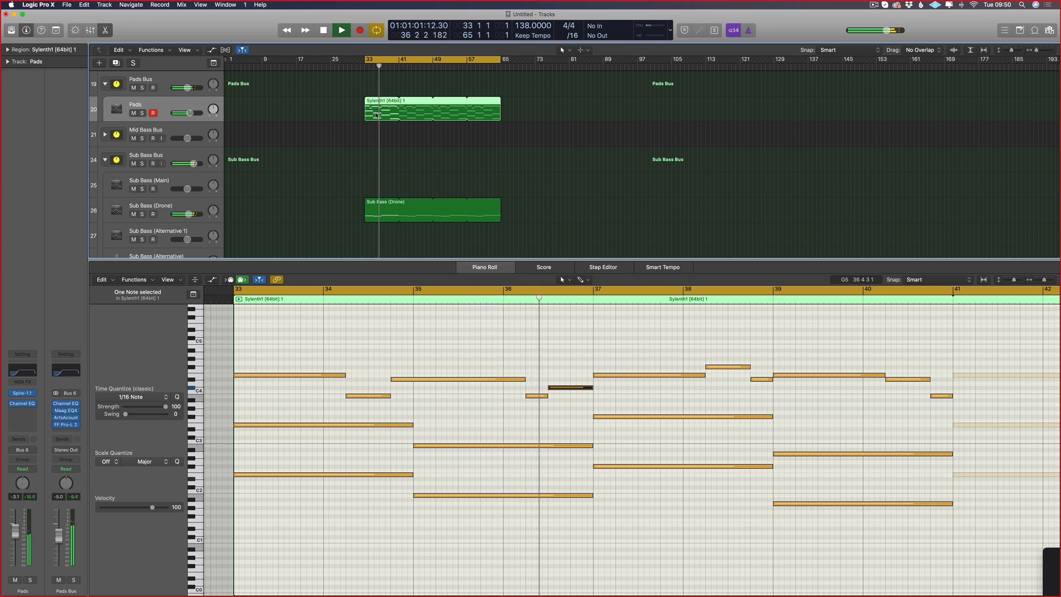
key("space")
left_click(542, 396)
left_click_drag(548, 389, 527, 388)
key("space")
Step: Show the Leads notes alongside the Pads, remove the Pads' D#4 at 38 4, and extend the F#4 note to bar 39
scroll(348, 75, "up", 1)
scroll(349, 76, "up", 2)
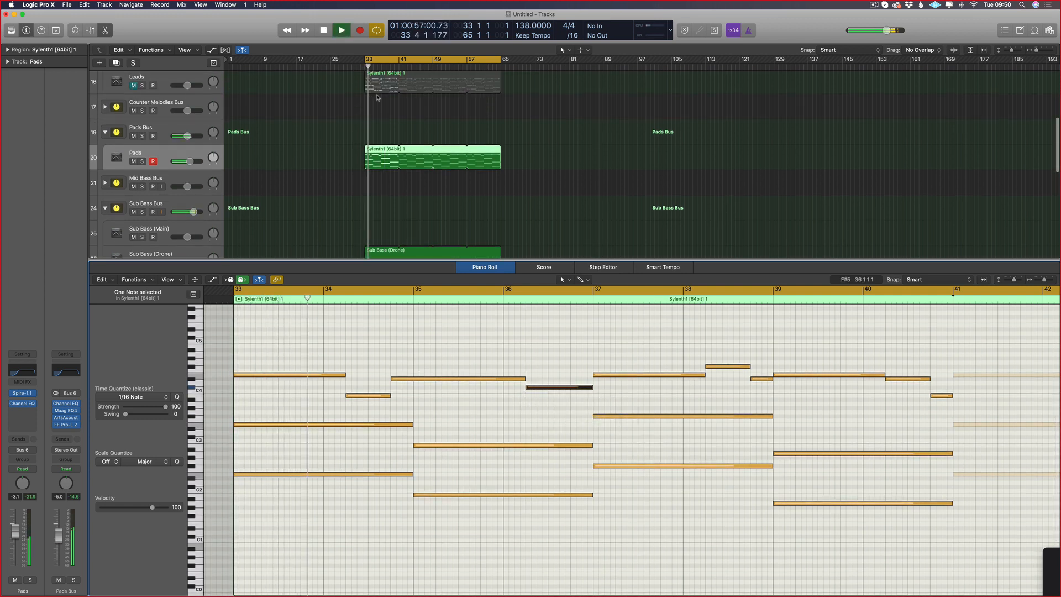
left_click(379, 89, "shift")
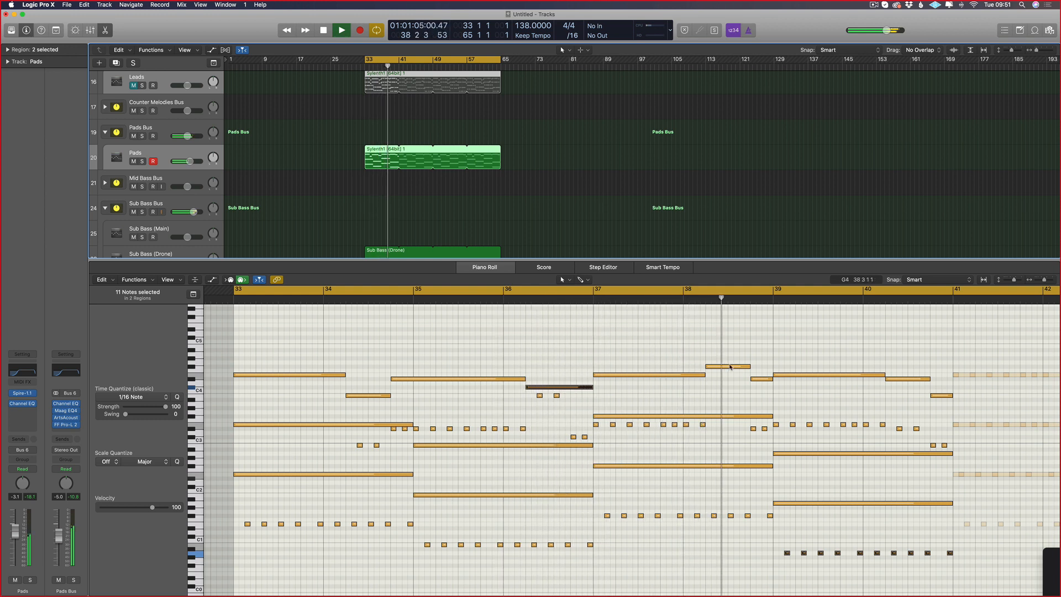
left_click(762, 379)
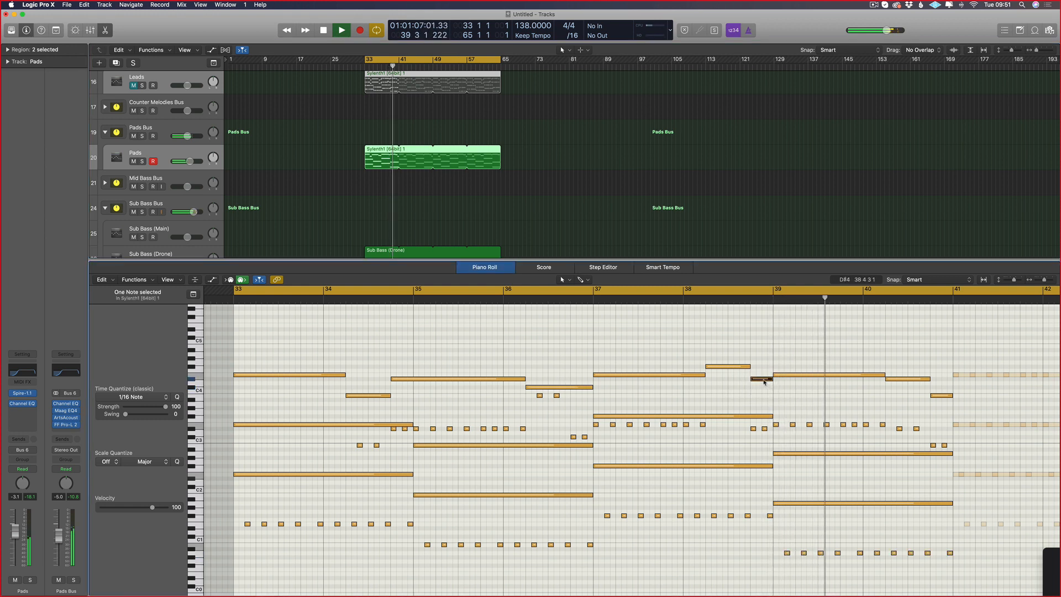
mouse_move(764, 381)
left_mouse_down()
mouse_move(746, 367)
mouse_move(772, 366)
left_mouse_up()
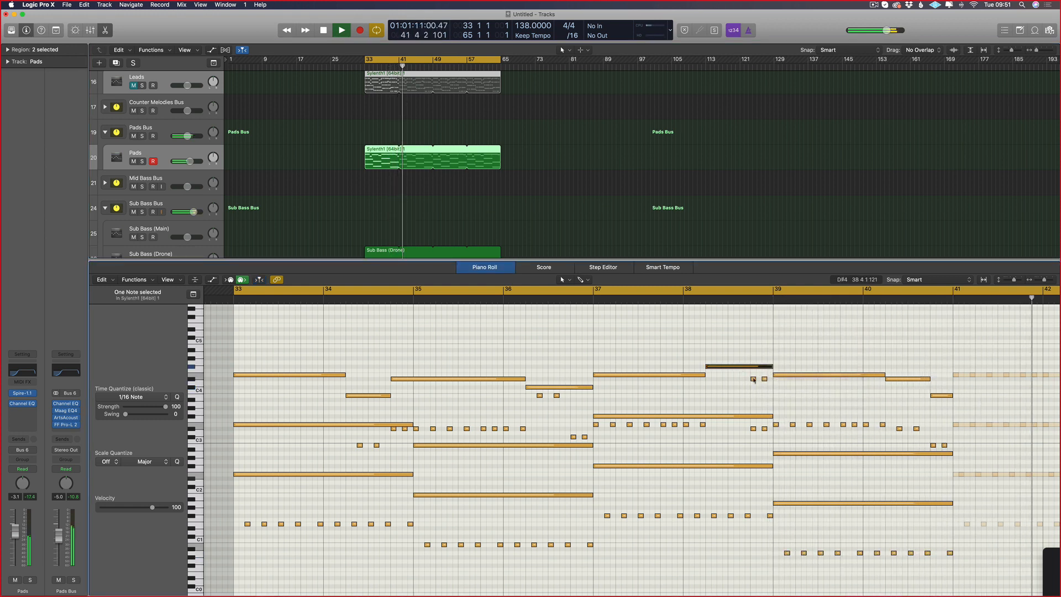
Step: Lower the Pads track's volume to -3.9 dB and switch its Spire synth to the PD Airy Voices preset
left_click(22, 394)
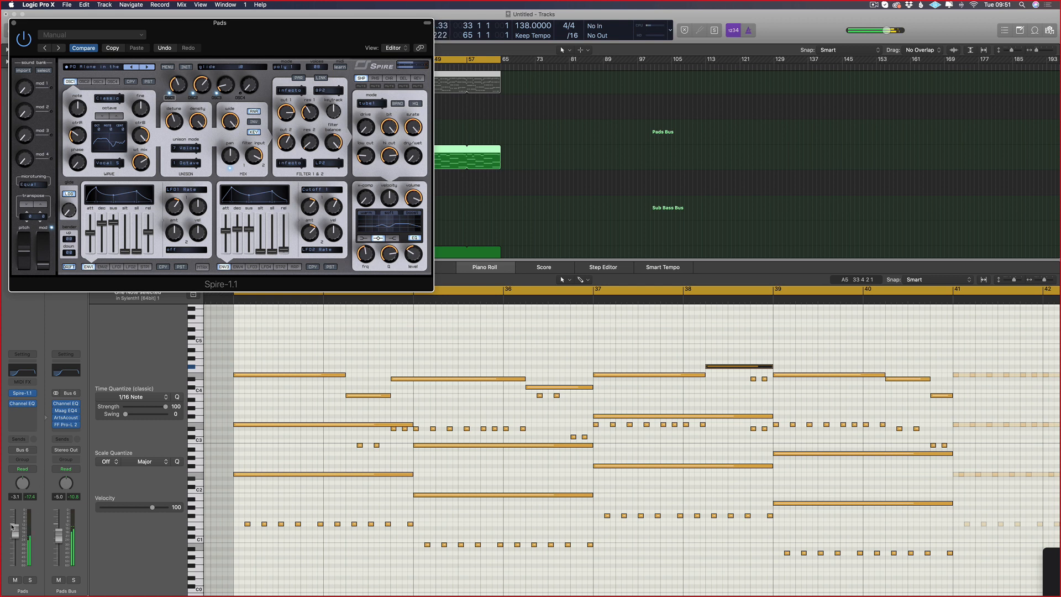
left_click_drag(12, 526, 16, 532)
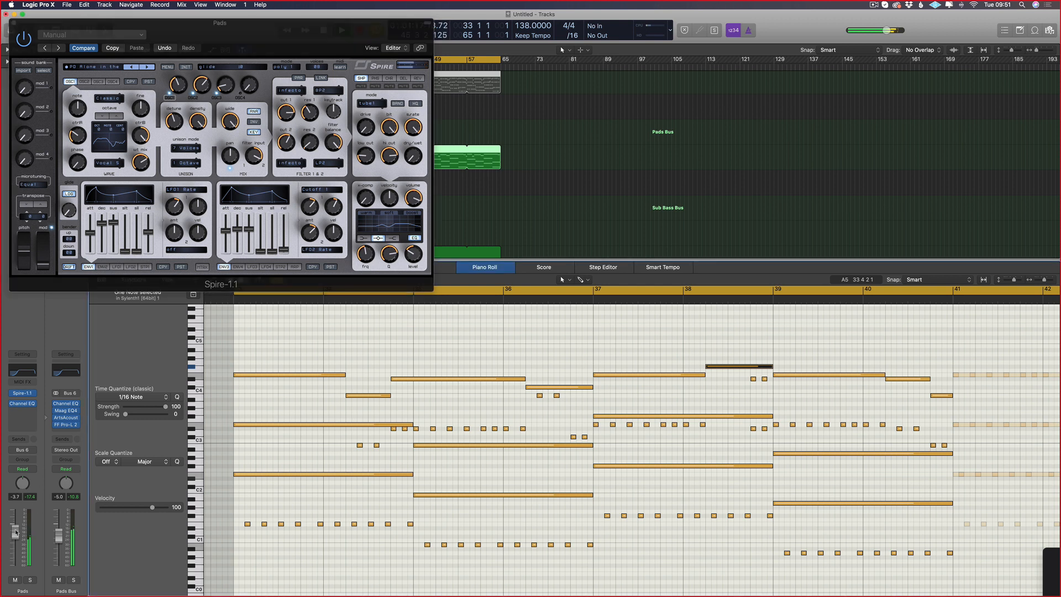
left_click(148, 67)
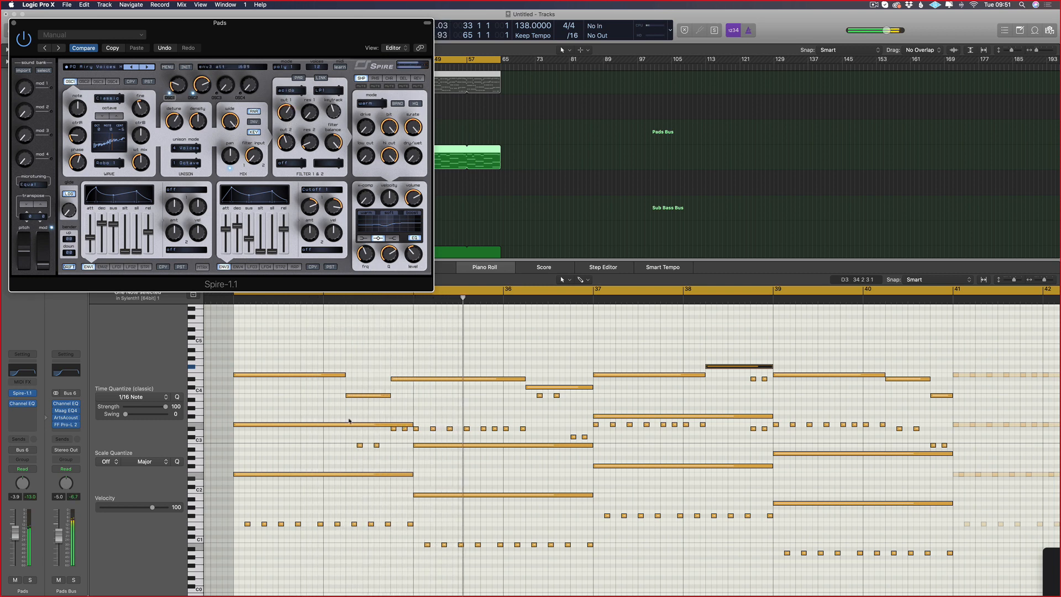
Step: Show only the Pads region in the Piano Roll and transpose all its notes down one octave
key("super+w")
left_click(355, 159)
left_click(372, 161)
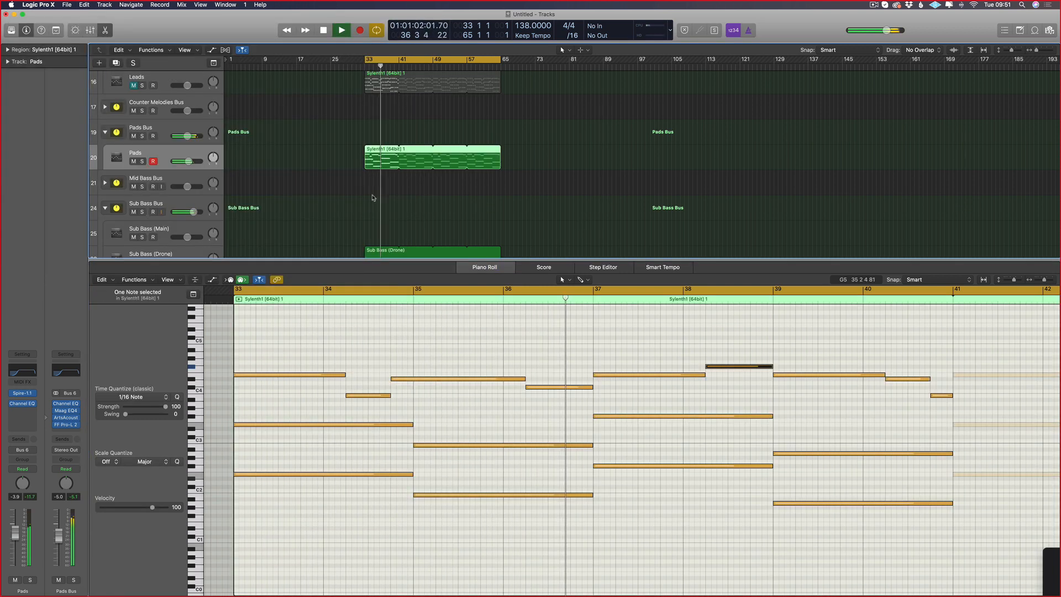
left_click(382, 388)
key("super+a")
key("alt+shift+Down")
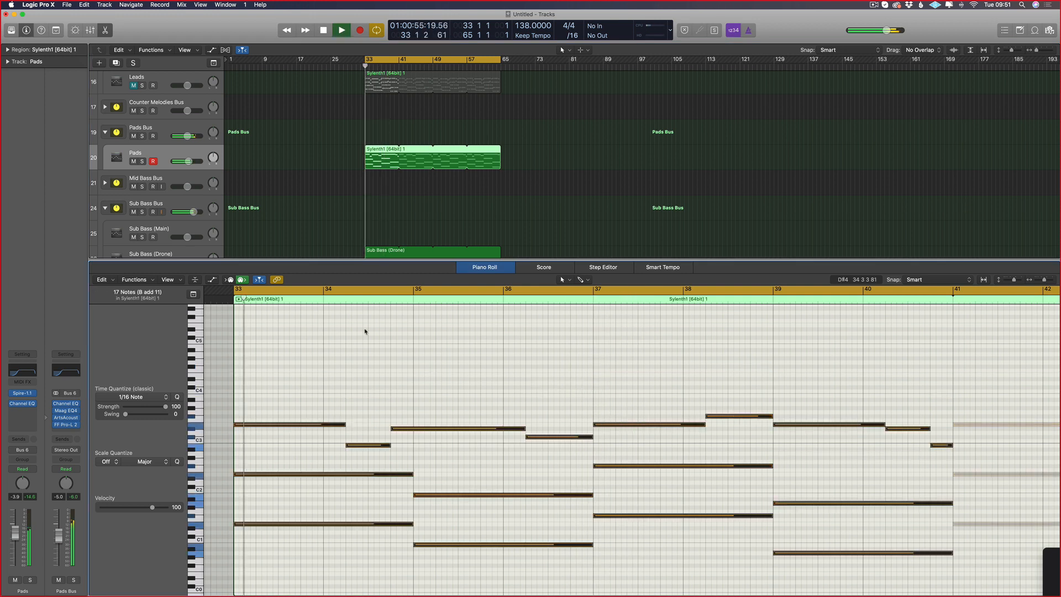
Step: Solo the Pads track and audition the following PD presets in Spire
key("s")
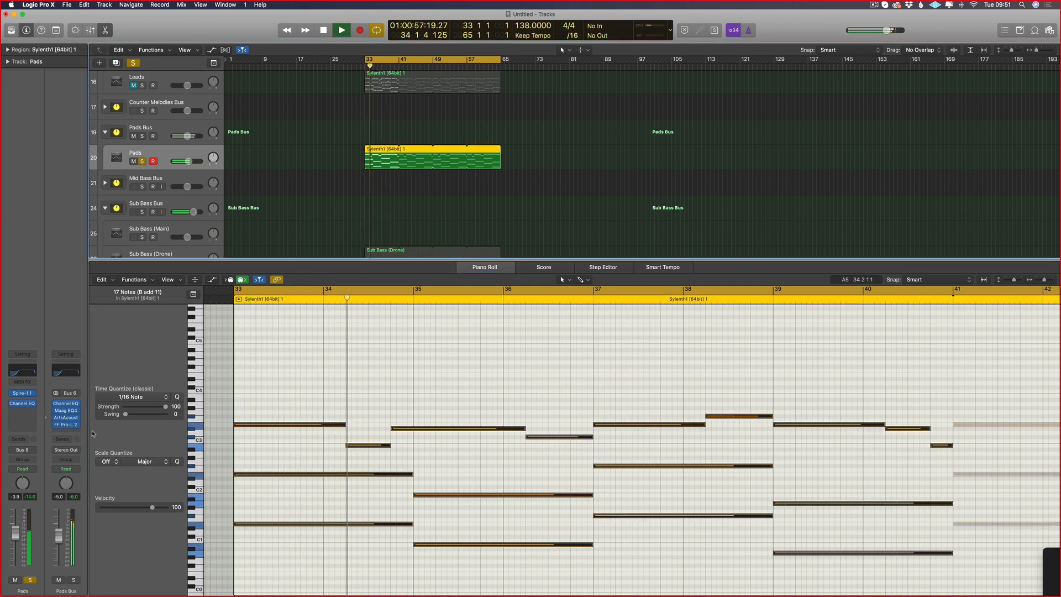
key("v")
left_click(151, 67)
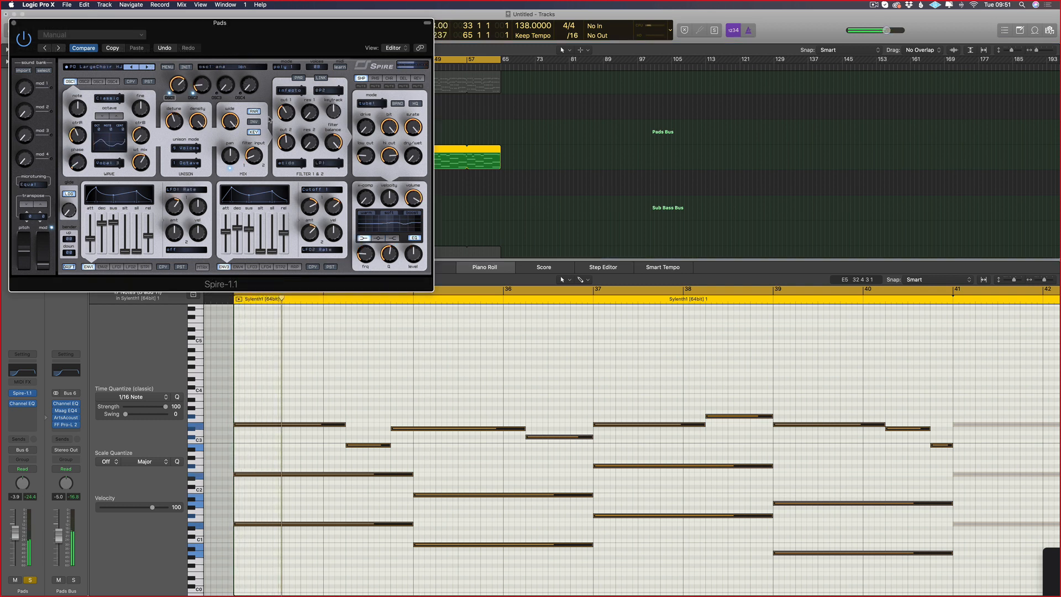
left_click(147, 68)
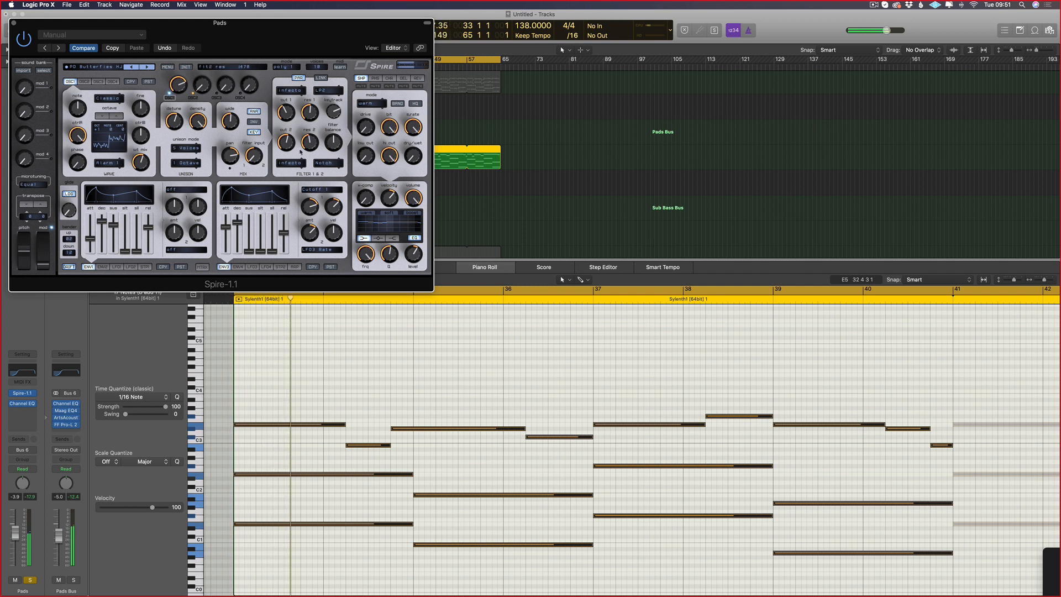
left_click(147, 67)
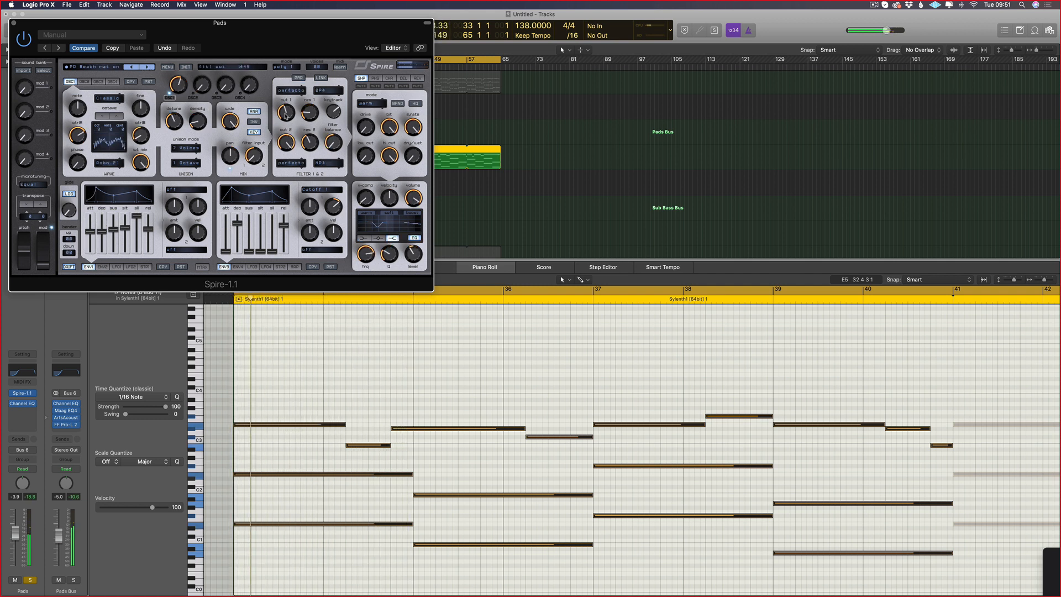
Step: Load the Altitude Soundbank in Spire and select its preset 046 PD - Emerge
left_click(168, 68)
mouse_move(188, 77)
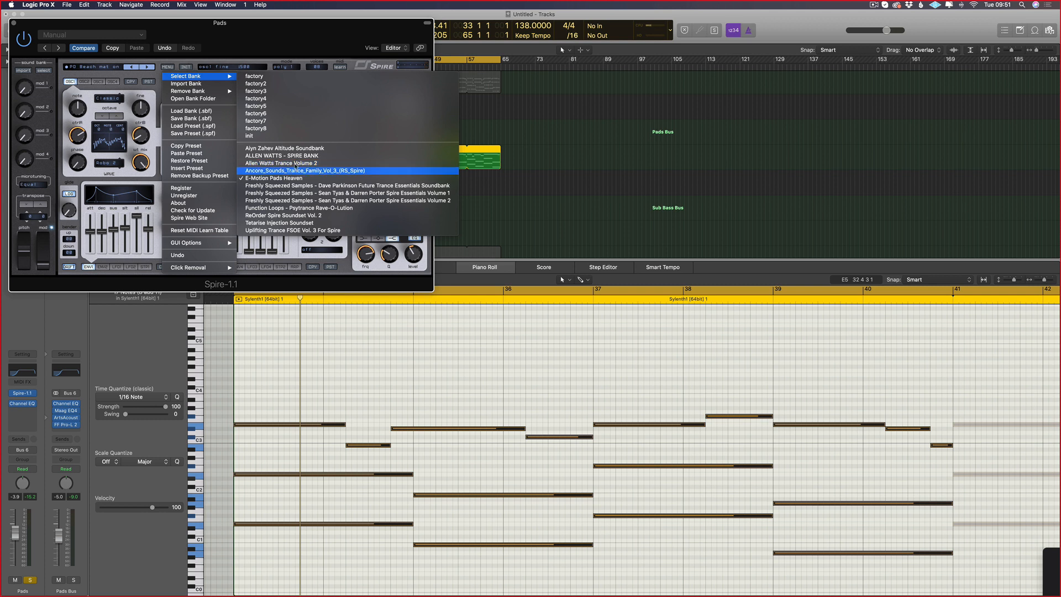
left_click(299, 151)
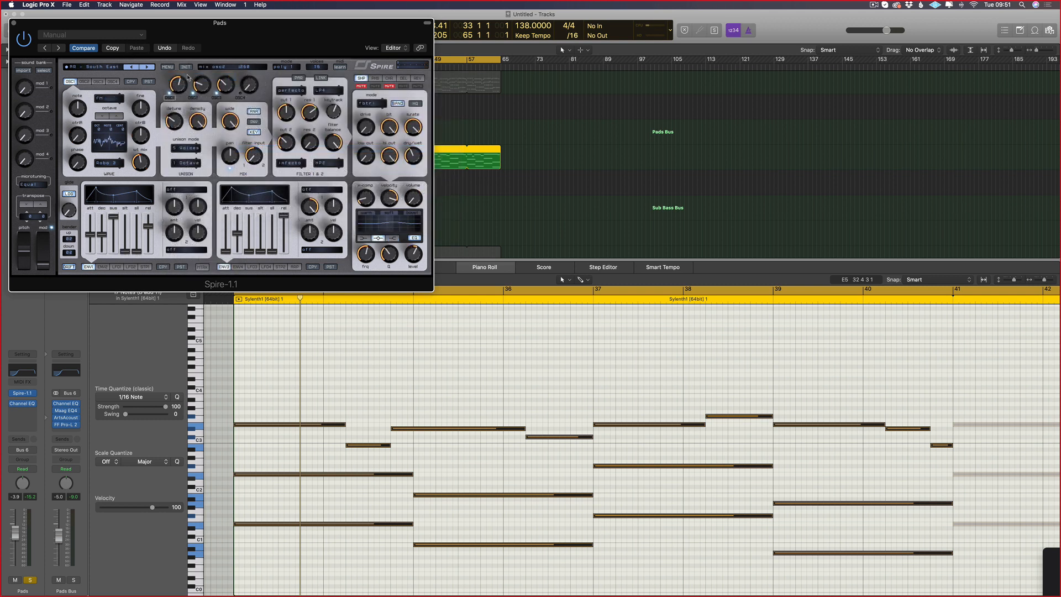
left_click(168, 67)
left_click(116, 65)
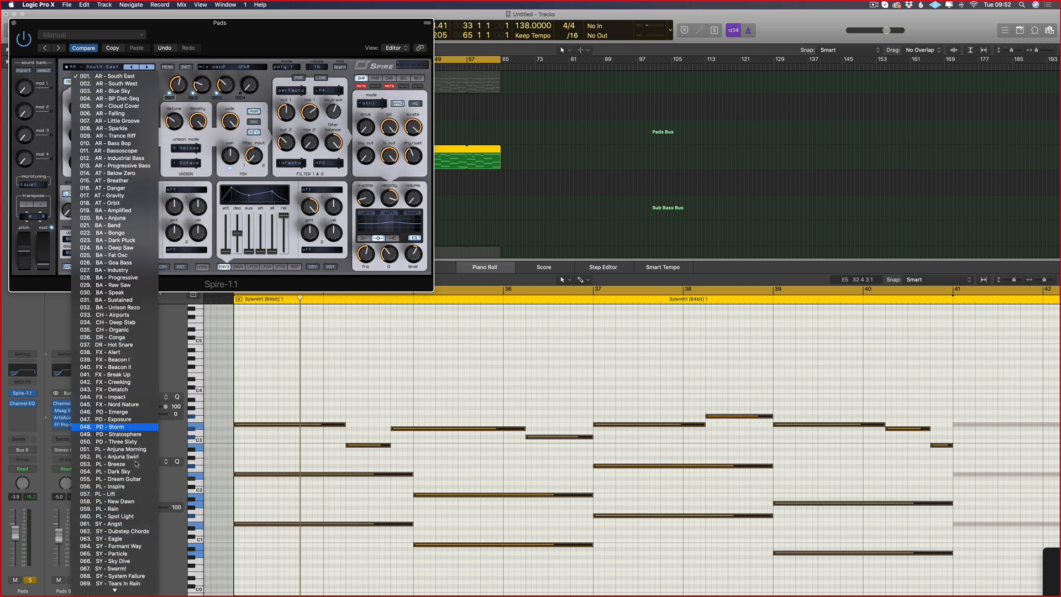
left_click(116, 412)
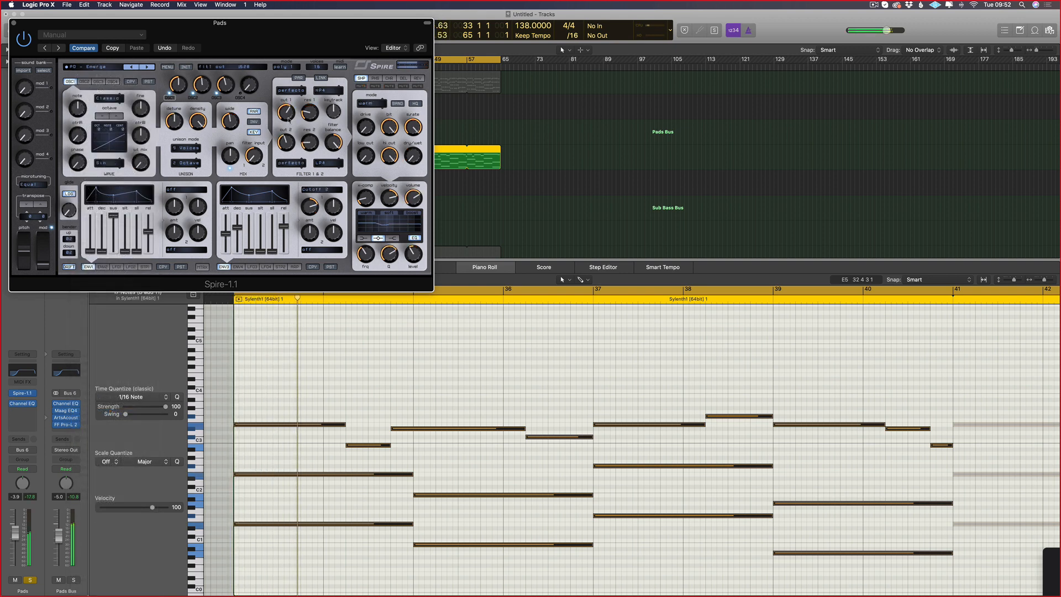
Step: Switch Spire to the PD - Storm preset and transpose all the Pads notes up one octave
left_click(148, 67)
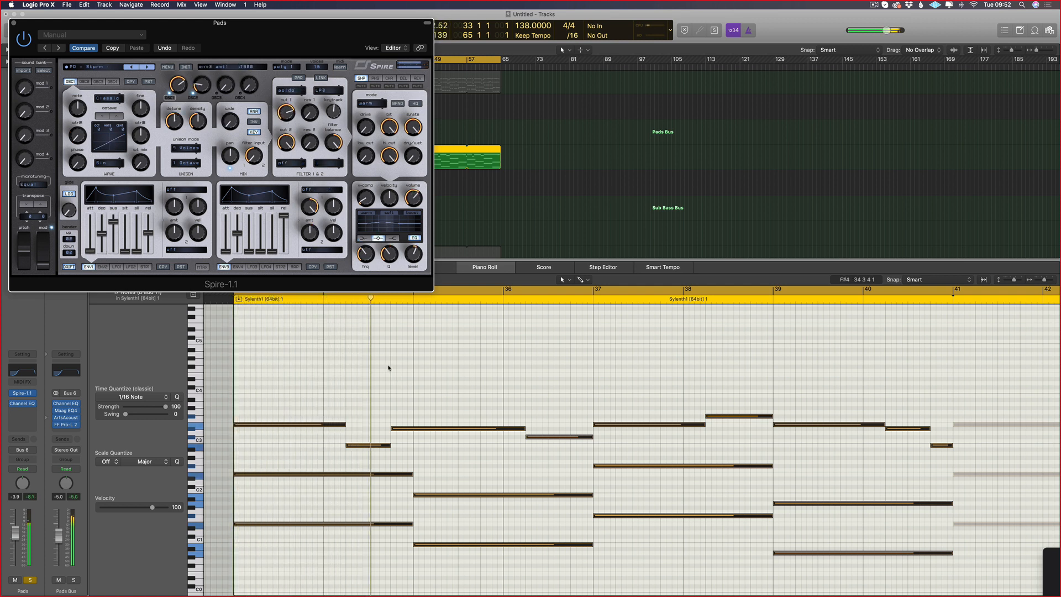
left_click(389, 367)
key("alt+shift+Up")
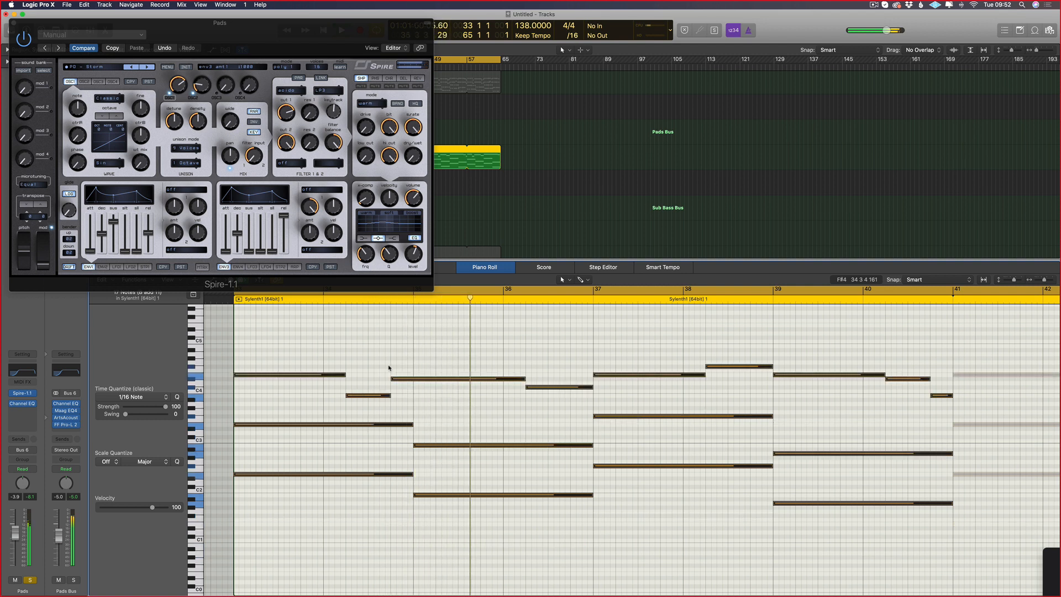
Step: Switch Spire to the PD - Stratosphere preset and lower its filter 1 cutoff during playback
left_click(147, 67)
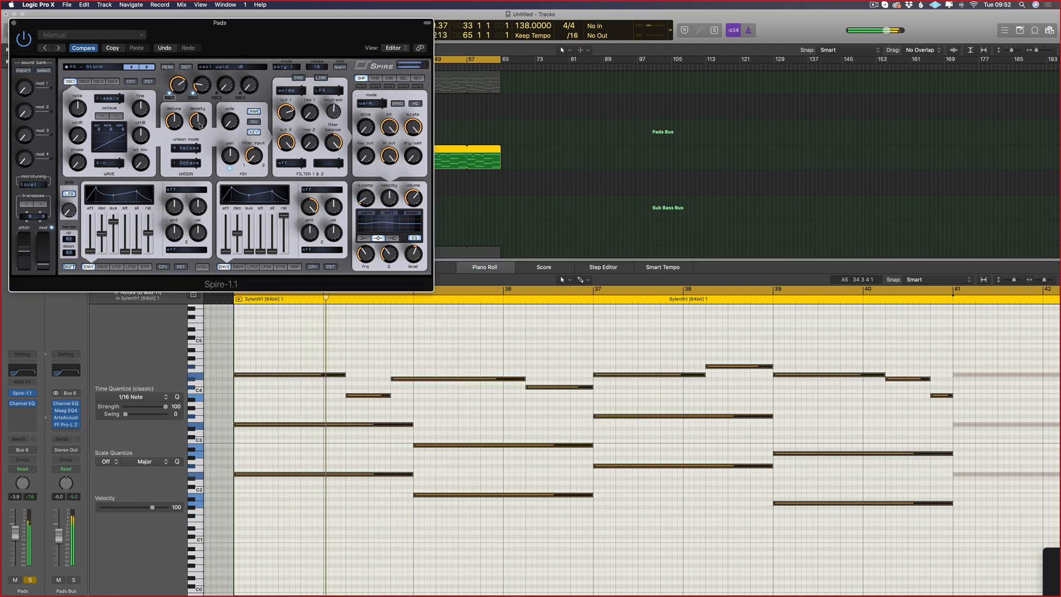
key("space")
left_click(147, 67)
key("space")
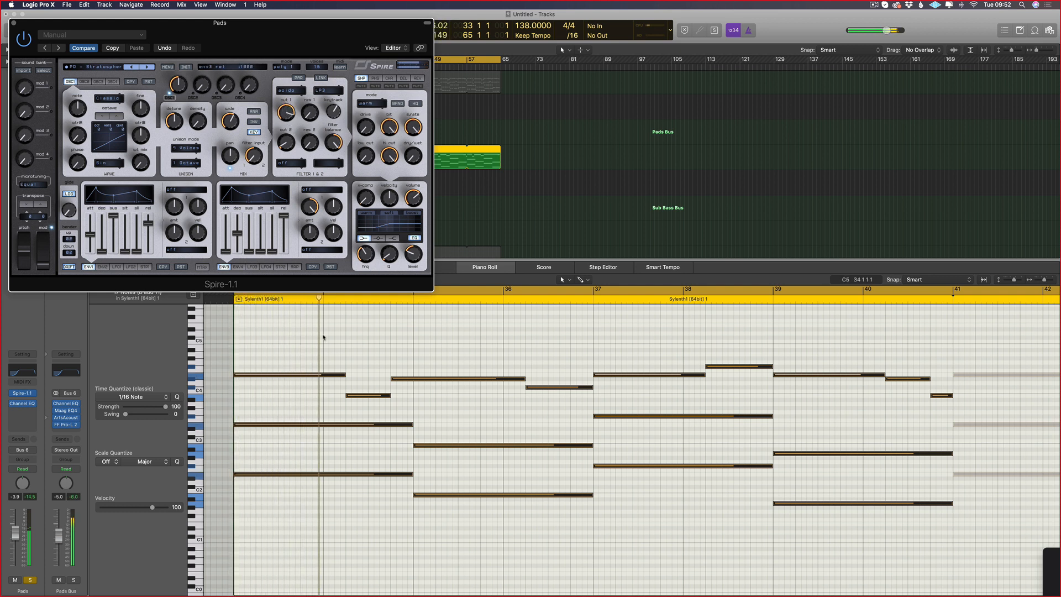
left_click_drag(286, 119, 286, 128)
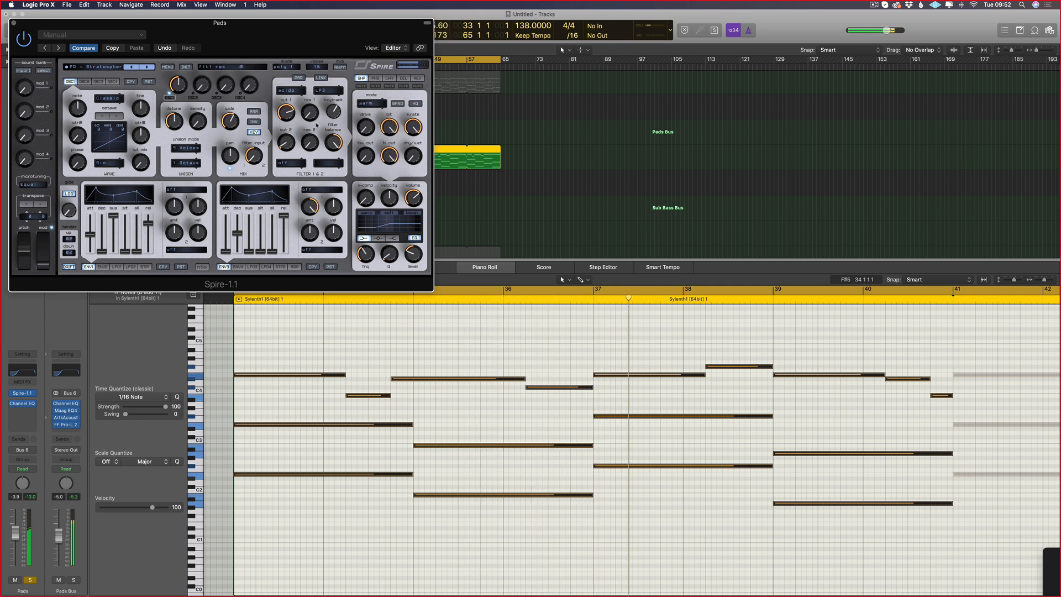
Step: Add the Sub Bass (Drone) track to the solo and show the Leads notes alongside the Pads in the Piano Roll
key("super+w")
scroll(164, 147, "down", 1)
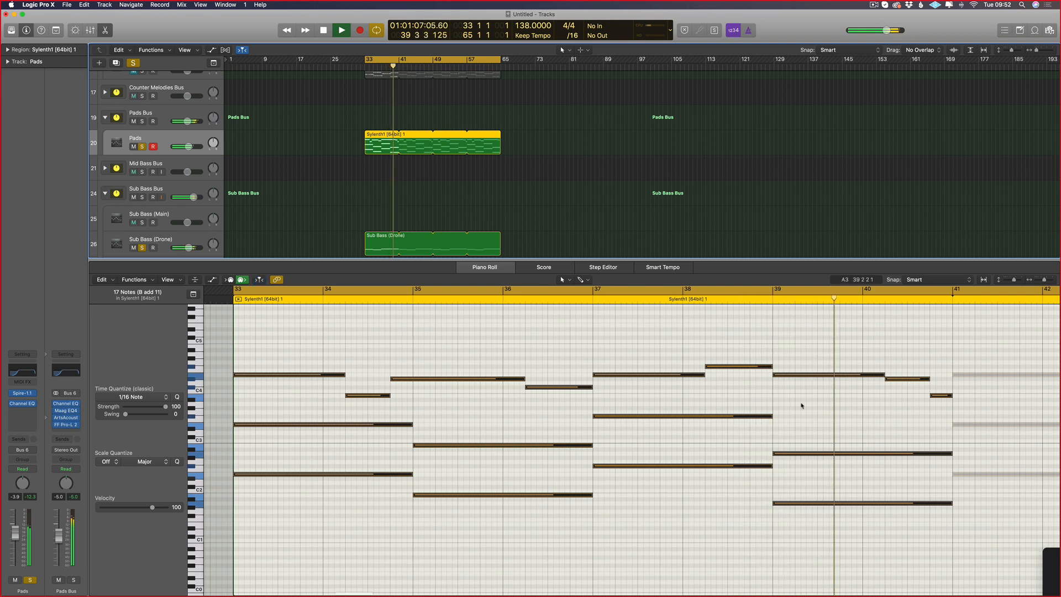
left_click(638, 387)
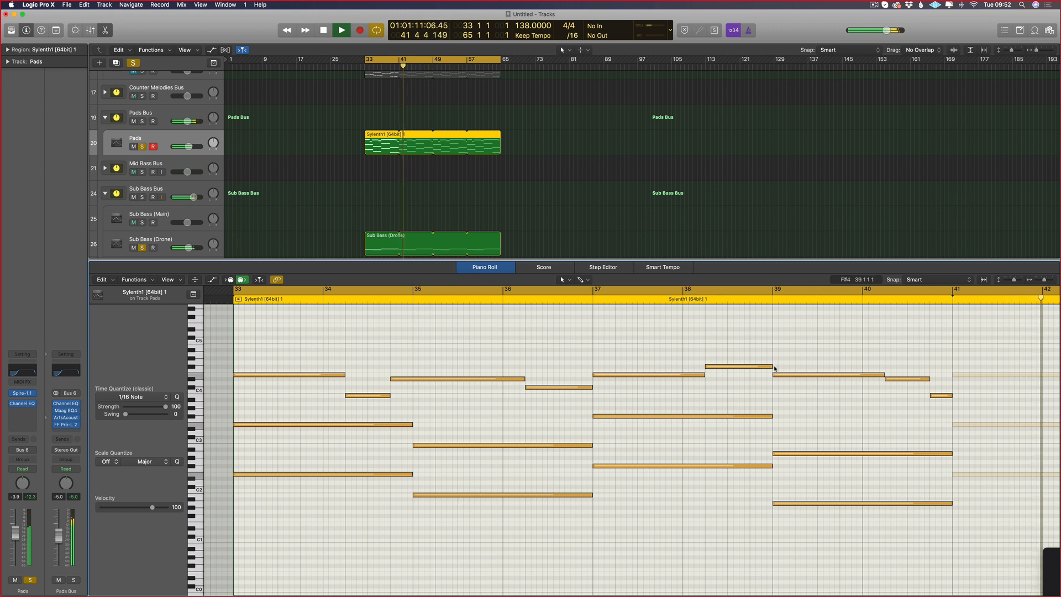
left_click(378, 164)
left_click(383, 146)
scroll(385, 143, "up", 2)
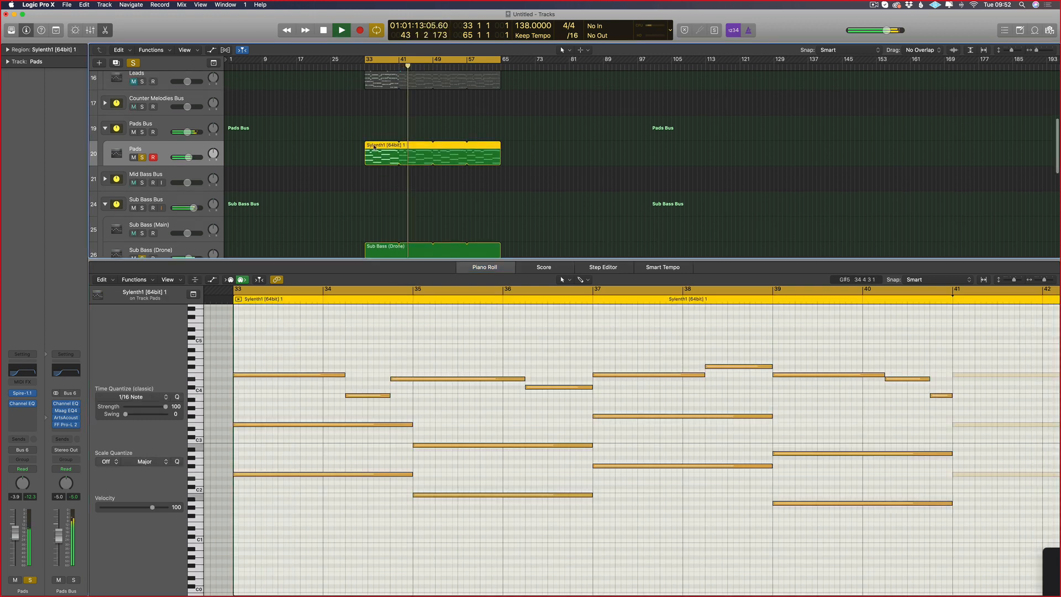
left_click(391, 94, "shift")
Step: Shorten the Pads' F#4 note in bar 38 to end at 38 4 and add a D#4 note from there to bar 39
left_click(752, 379)
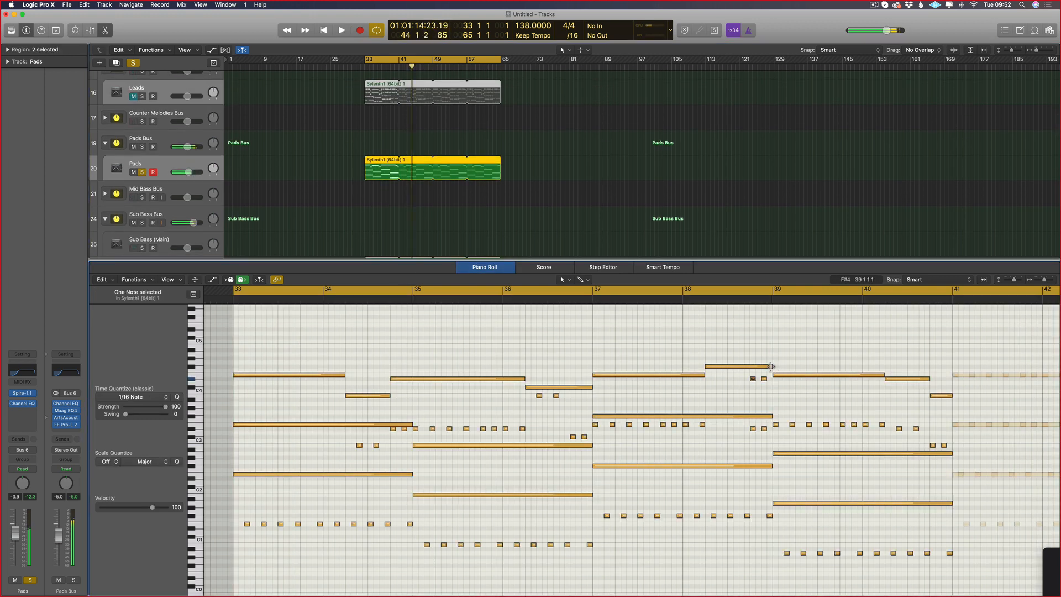
mouse_move(771, 366)
left_mouse_down()
mouse_move(748, 368)
mouse_move(768, 380)
left_mouse_up()
left_click(757, 392)
left_click(759, 392, "super")
Step: Trim the C#4 note in bar 36 to start at 36 3 3, fill from 36 2 with a B3 note, and replay
key("space")
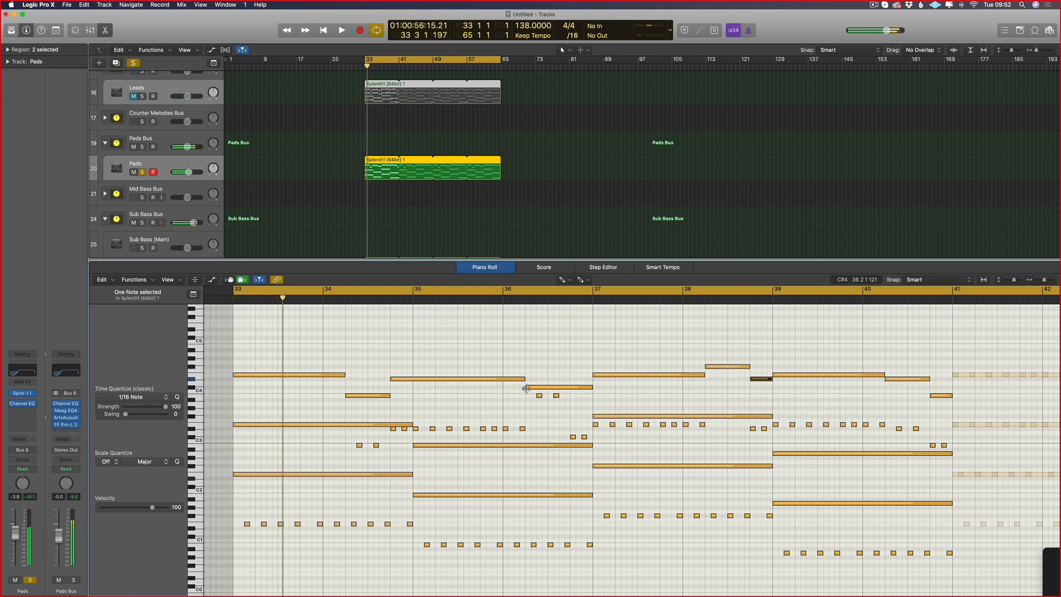
mouse_move(526, 388)
left_mouse_down()
mouse_move(562, 395)
mouse_move(535, 397)
left_mouse_up()
key("space")
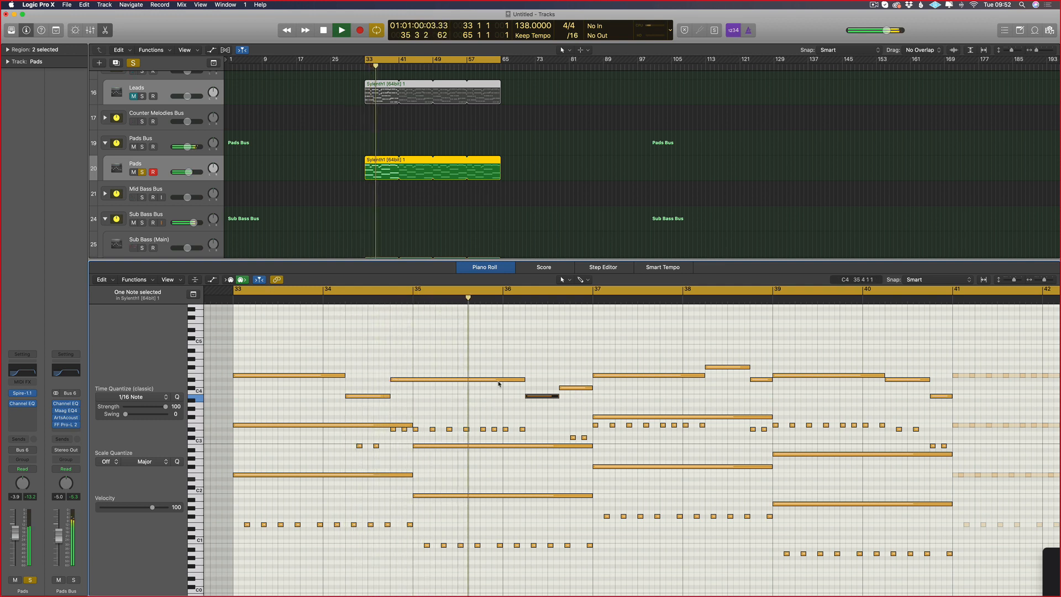
Step: Shorten the Env 3 release and lower the filter 1 cutoff in the Pads' Spire, then stop playback
key("v")
left_click_drag(289, 113, 288, 114)
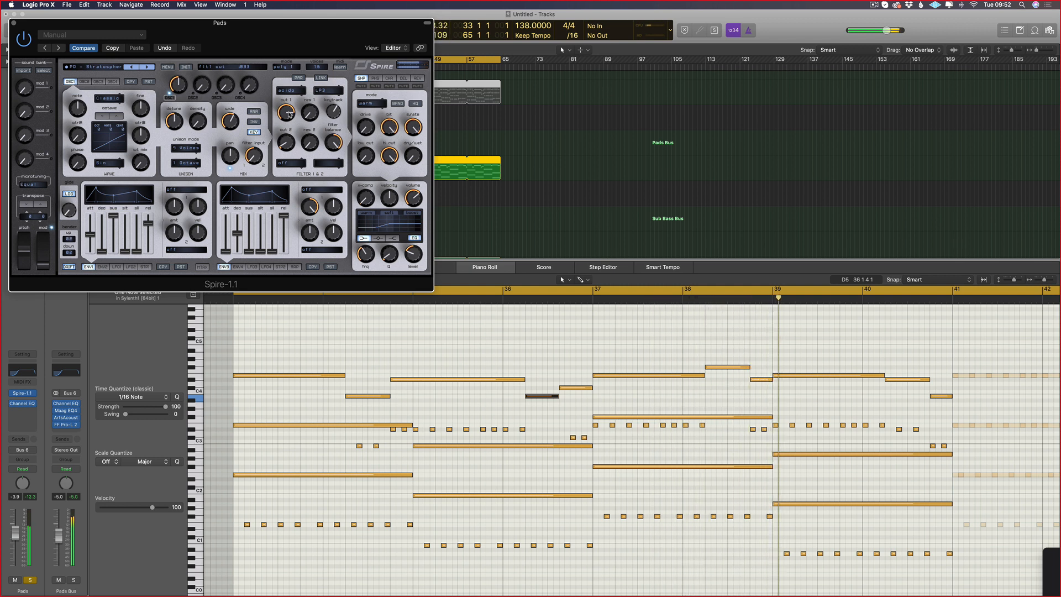
left_click_drag(284, 216, 286, 246)
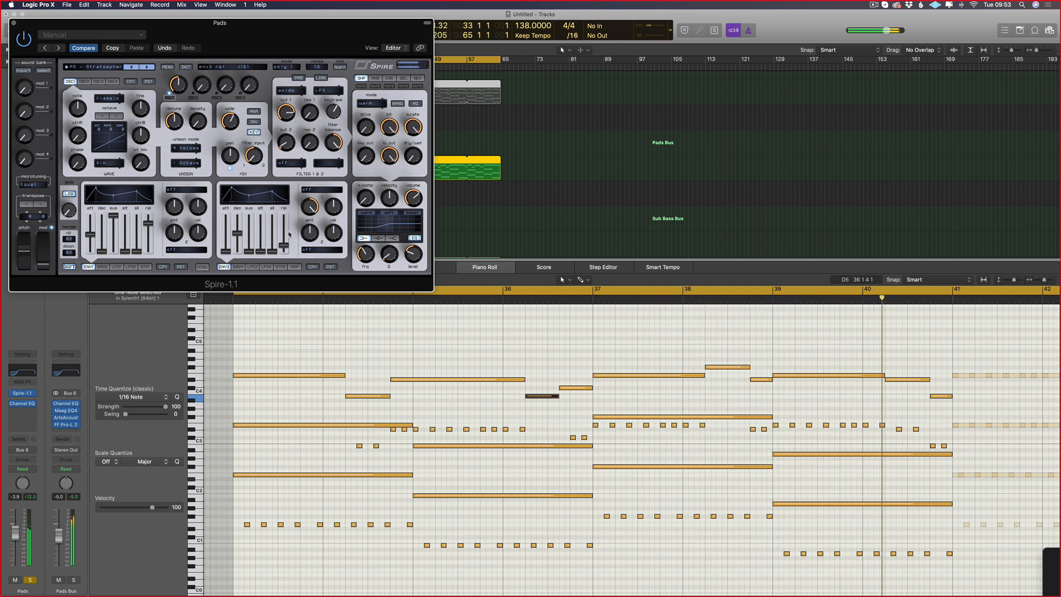
left_click_drag(288, 115, 289, 118)
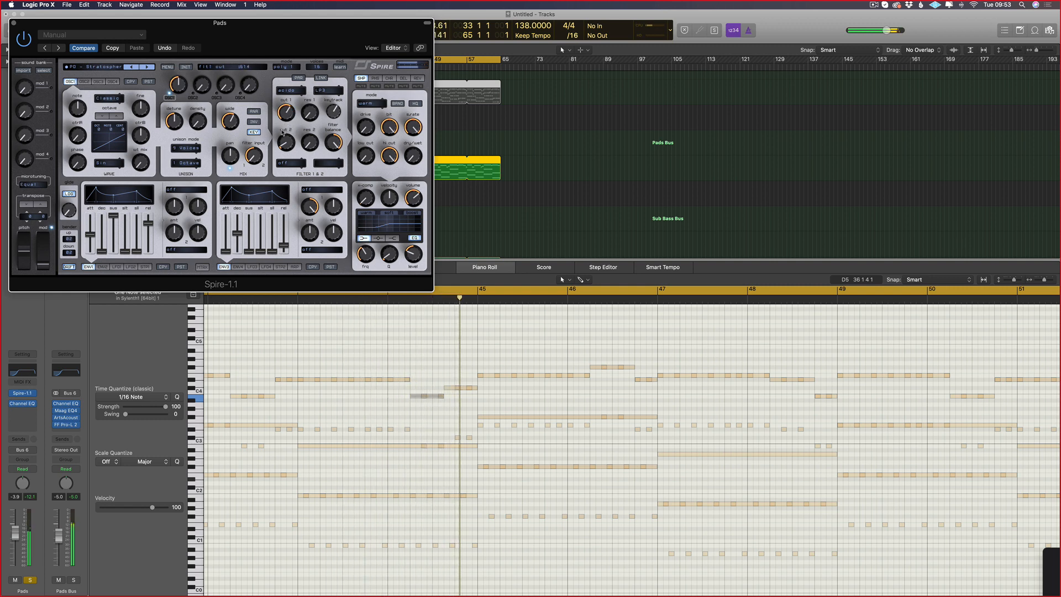
key("space")
key("super+w")
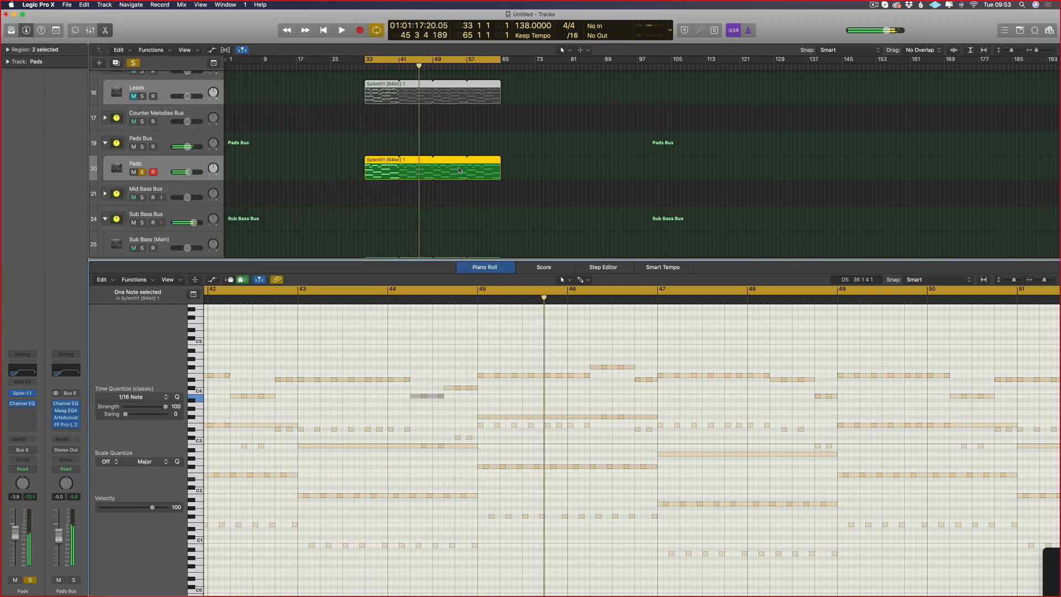
Step: Take the Pads track out of solo and reopen its region alone in the Piano Roll
key("p")
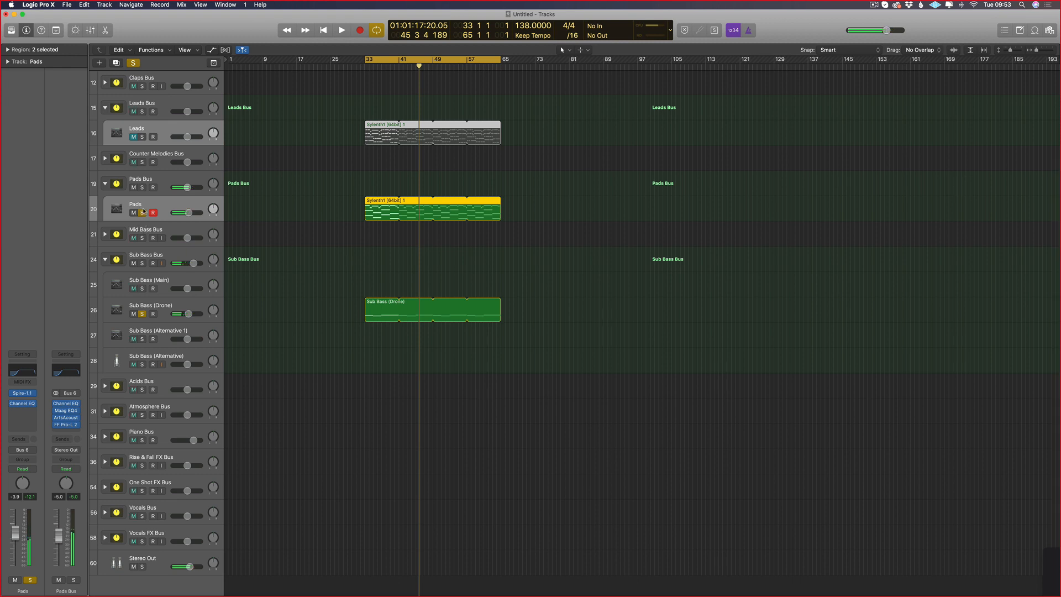
left_click(142, 213)
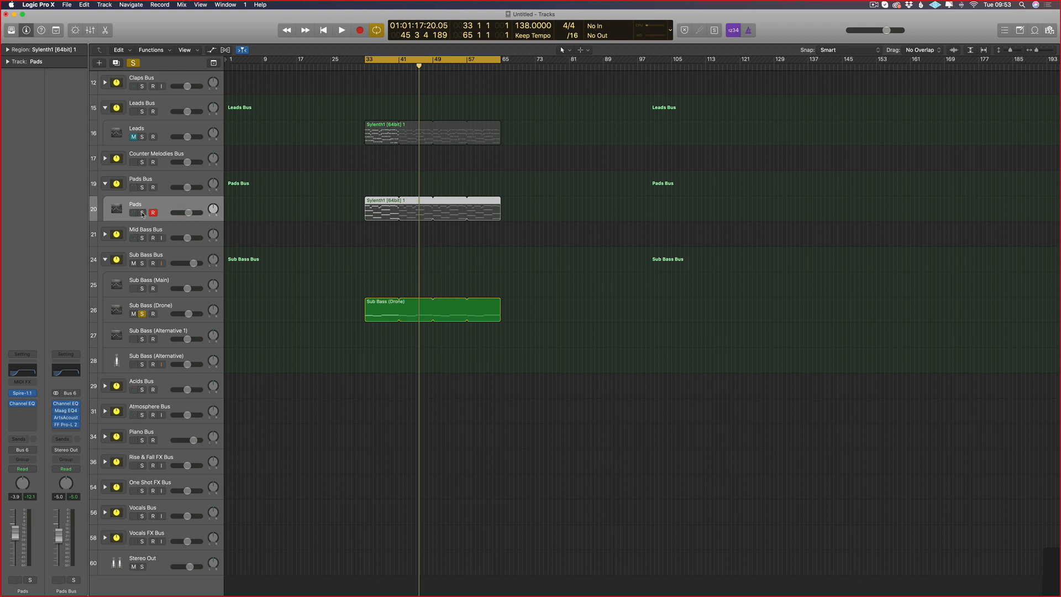
double_click(371, 209)
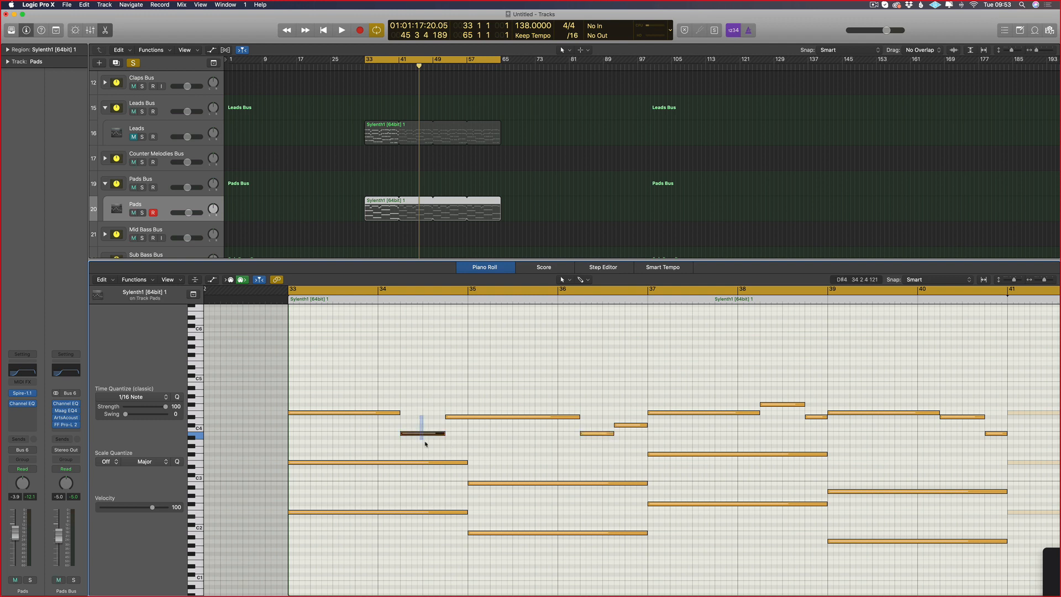
left_click_drag(467, 395, 545, 437)
scroll(619, 419, "right", 6)
left_click(621, 426)
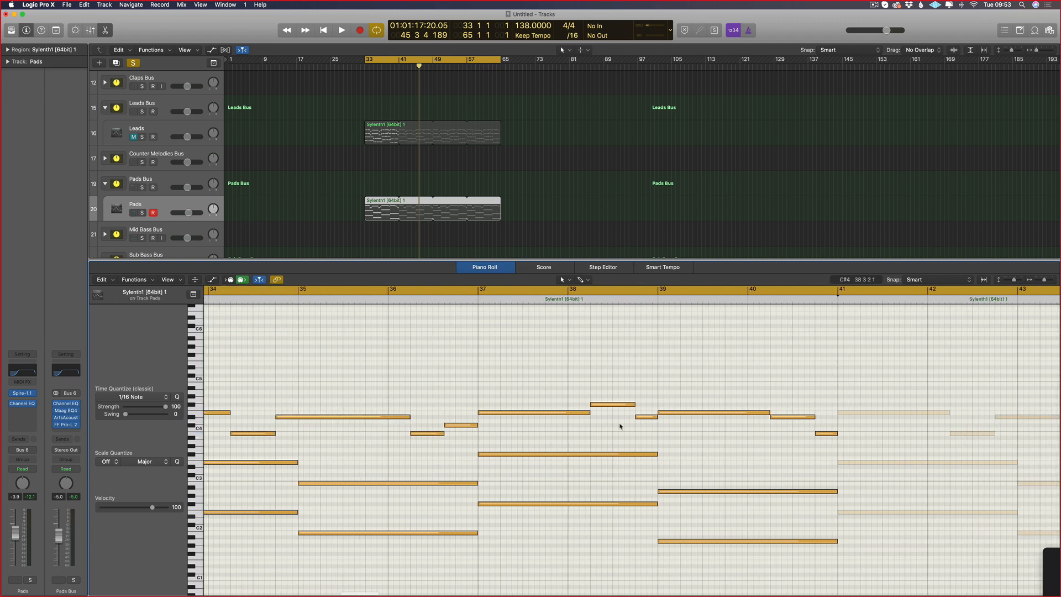
Step: Open the Sub Bass (Drone) track's ES2 synth, hide the Piano Roll, and play the drone on its own
key("space")
key("space")
scroll(169, 212, "down", 4)
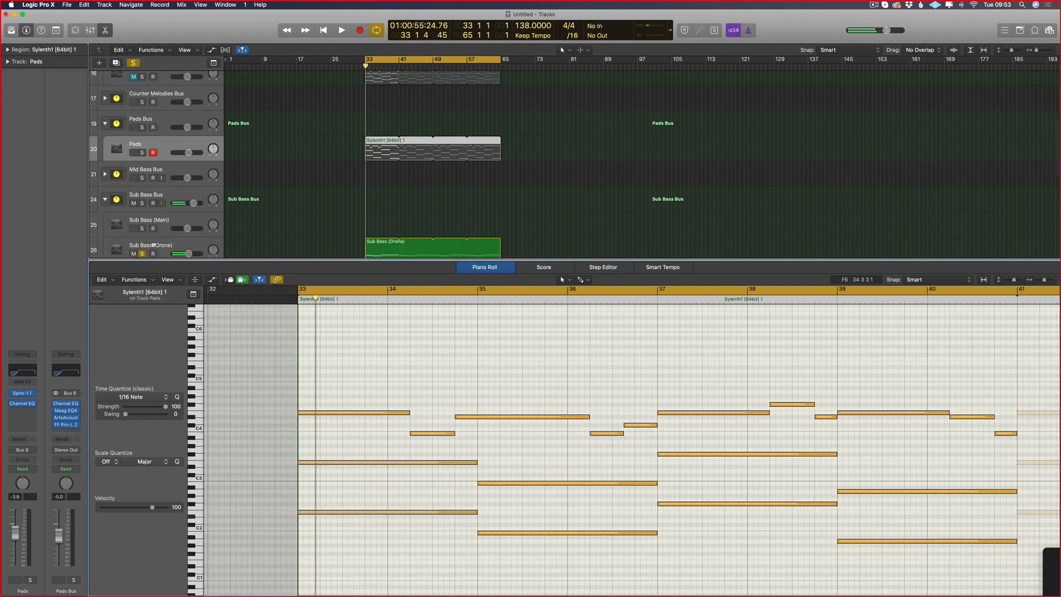
left_click(151, 244)
left_click(22, 402)
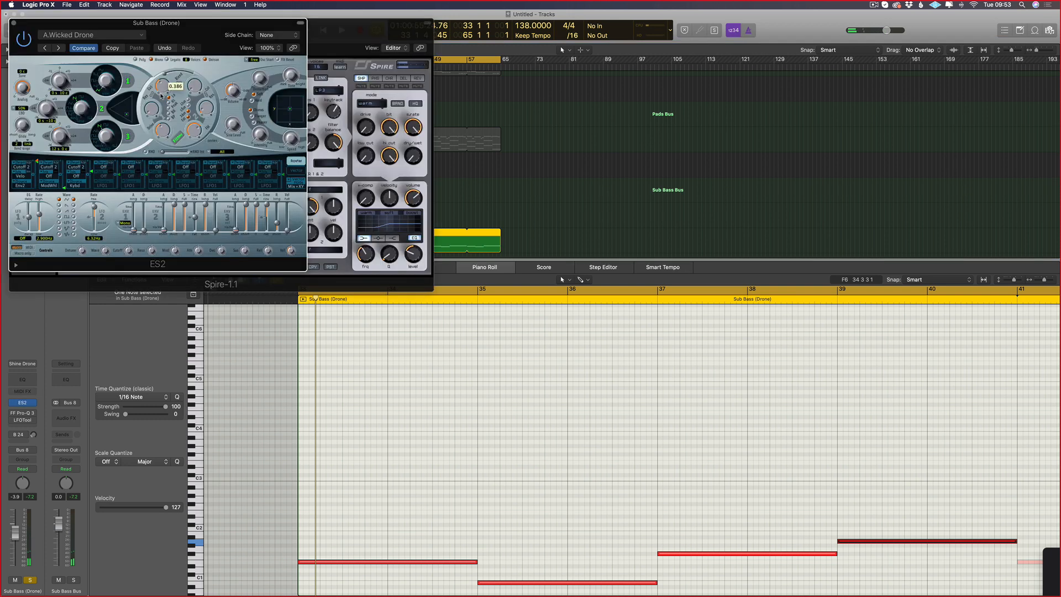
key("space")
key("p")
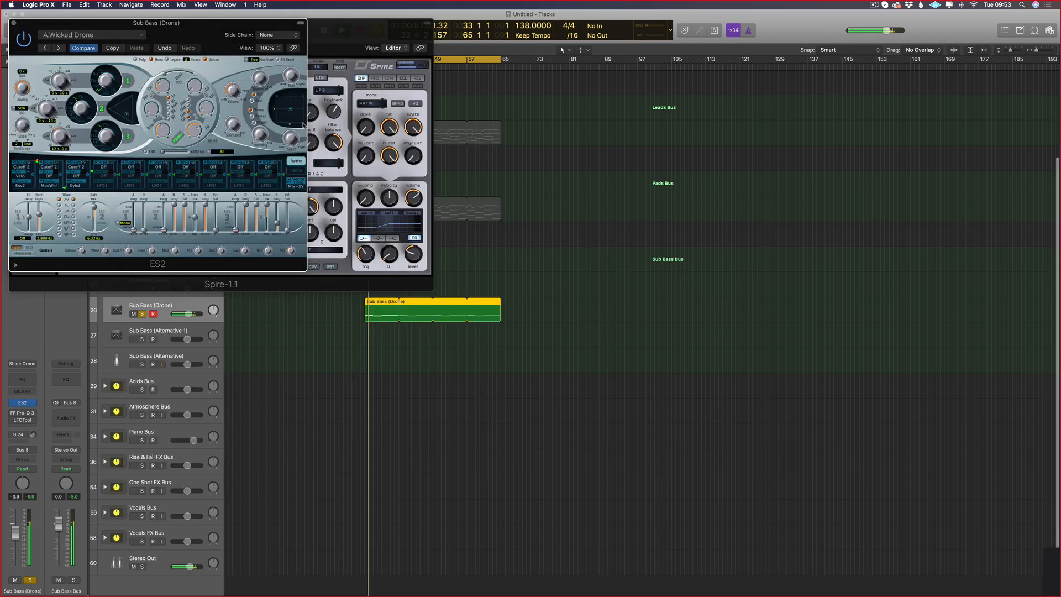
Step: Open the Piano Roll without the plug-in windows and play the Leads track soloed
key("p")
key("v")
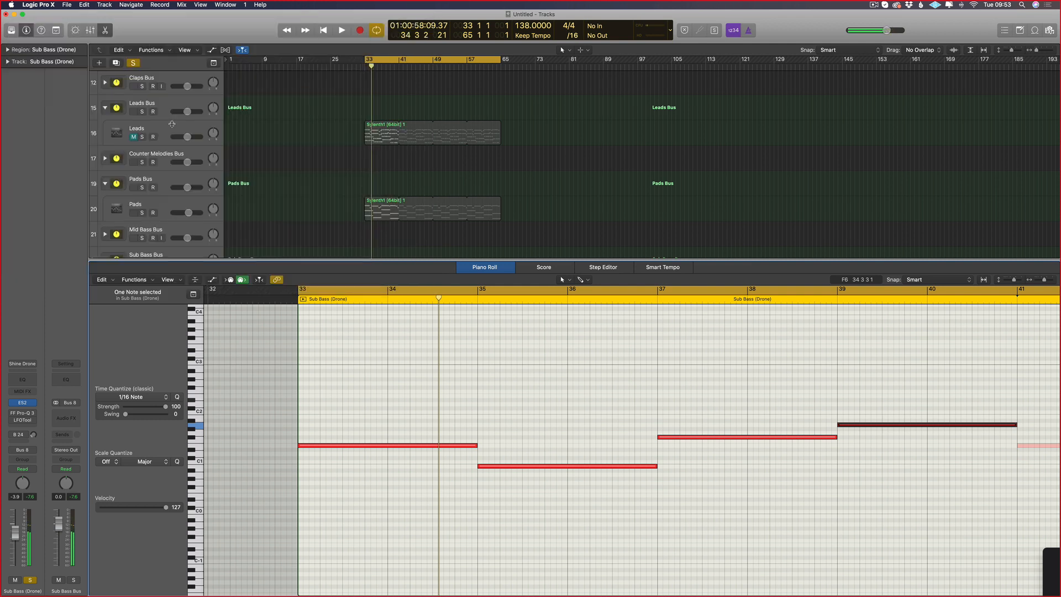
left_click(143, 135)
key("space")
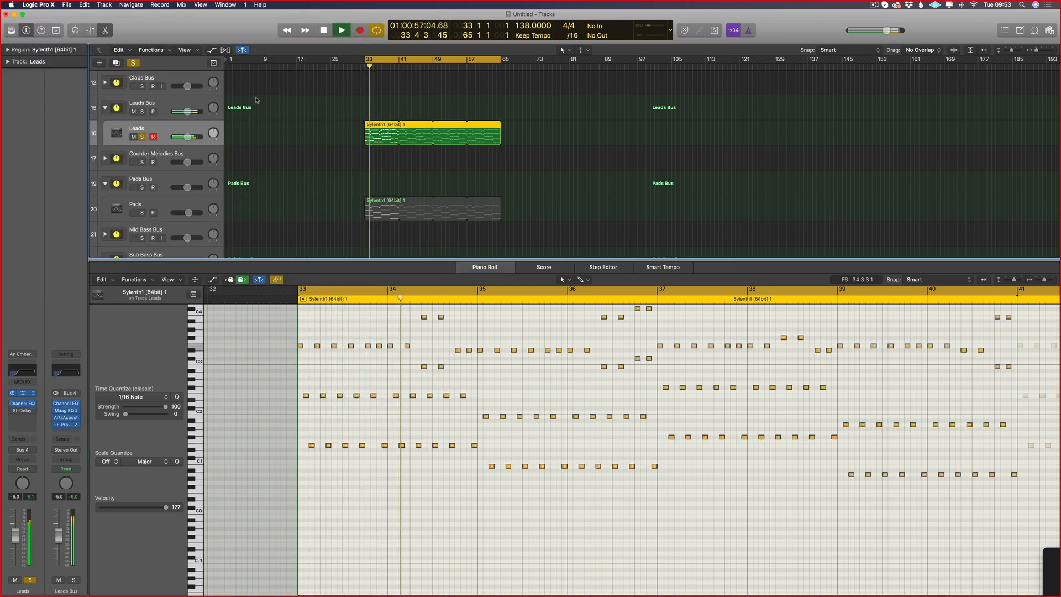
Step: Try out filter 1 cutoff changes in the Leads' Spire during playback, with all of the region's notes selected
key("v")
left_click_drag(294, 125, 294, 120)
scroll(446, 374, "up", 3)
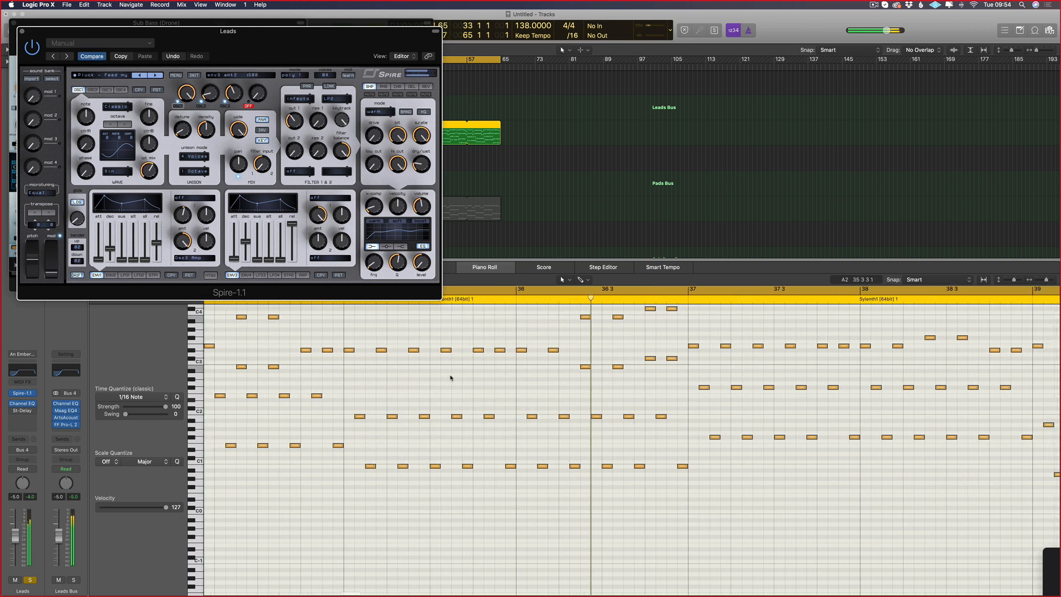
left_click(450, 375)
key("super+a")
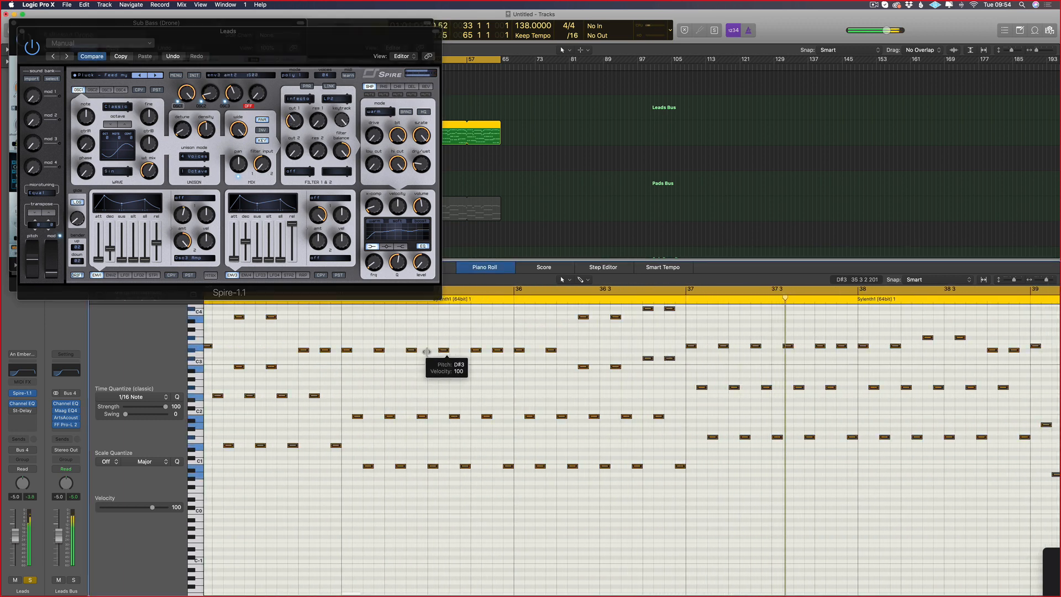
key("super+Right")
key("super+Right")
key("super+Left")
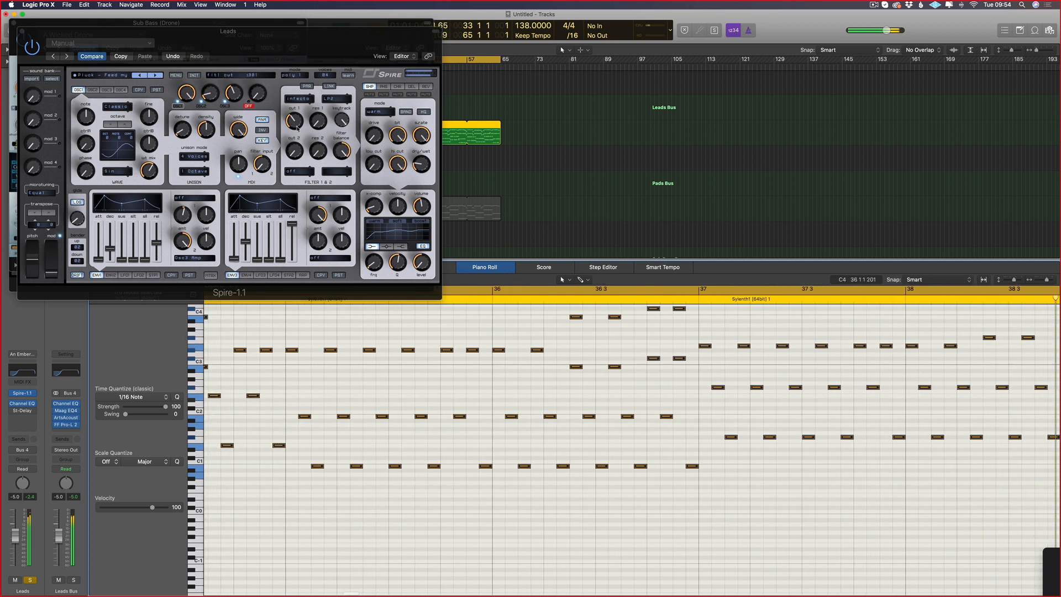
left_click_drag(296, 122, 269, 112)
Step: Load the LEAD - AMSTERDAM preset from the Allen Watts Trance Volume 2 bank into the Leads' Spire
left_click(176, 75)
mouse_move(190, 84)
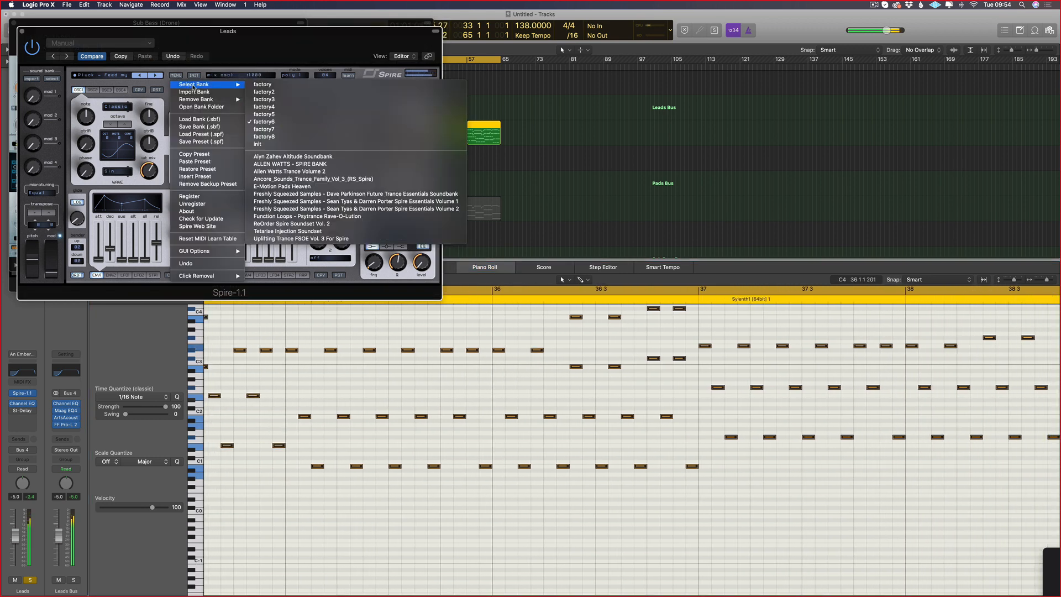
left_click(331, 171)
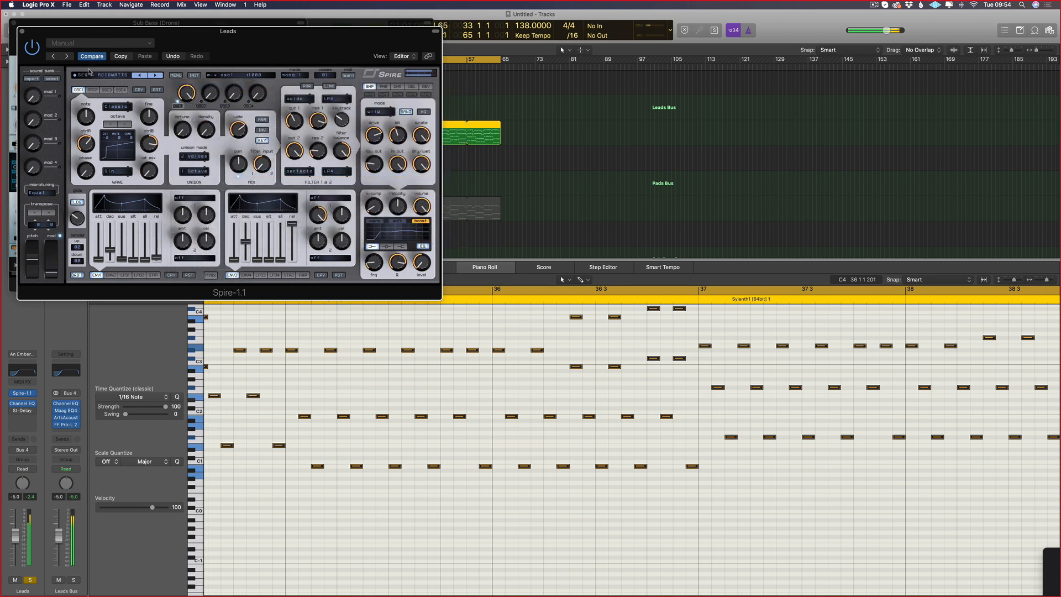
left_click(109, 75)
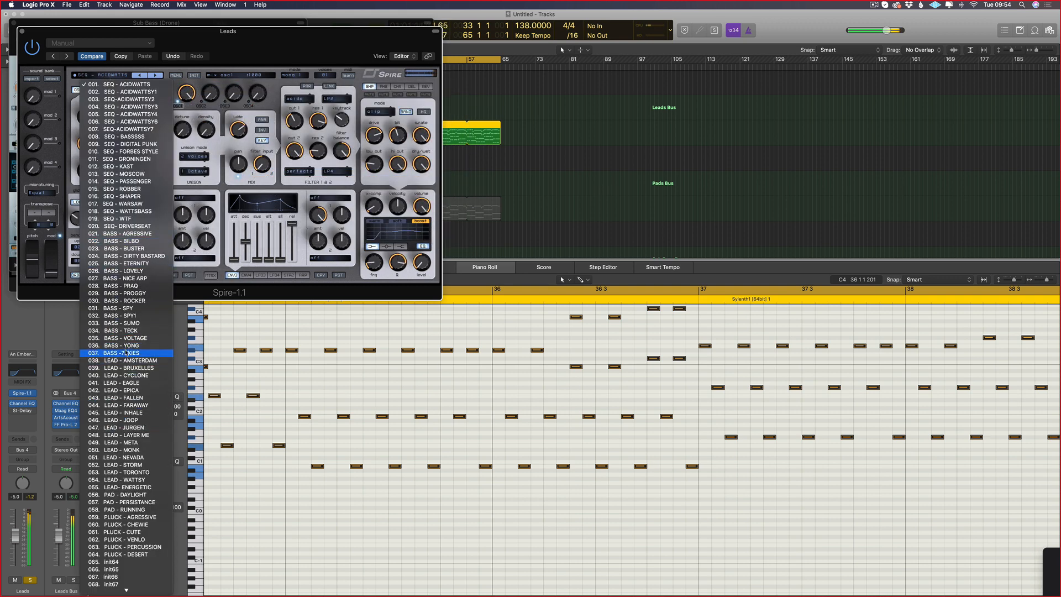
left_click(122, 352)
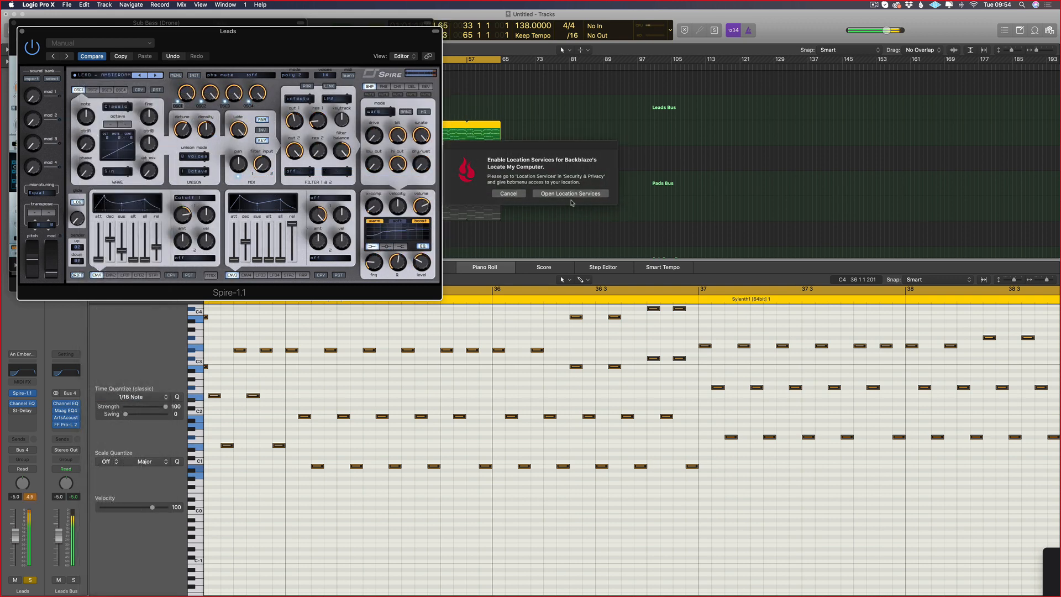
Step: Deal with the location-services prompt and move the Pads' Spire window aside before hiding the plug-ins
left_click(569, 193)
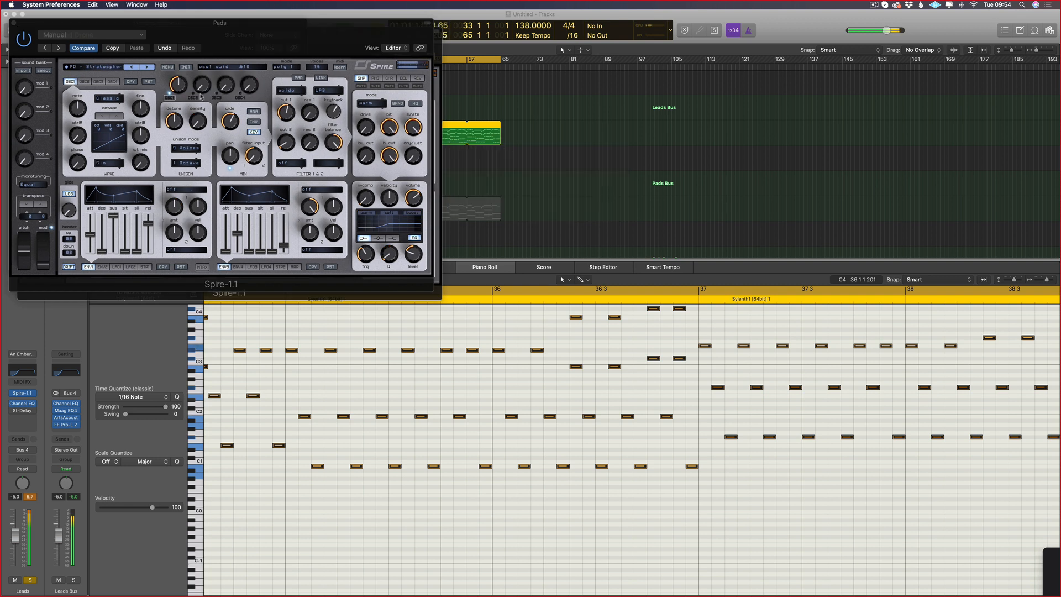
left_click_drag(127, 21, 326, 111)
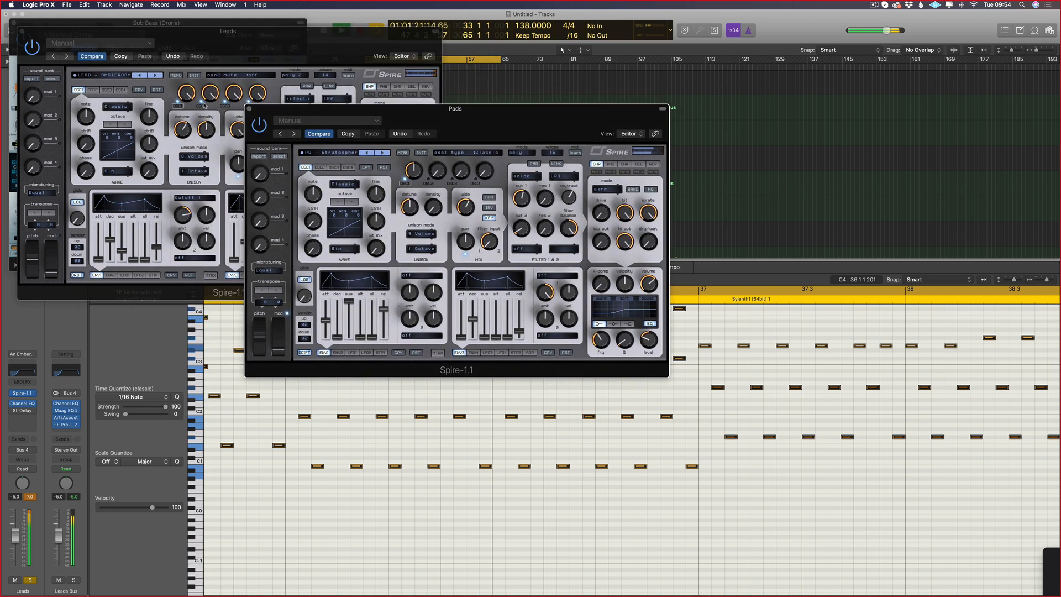
key("v")
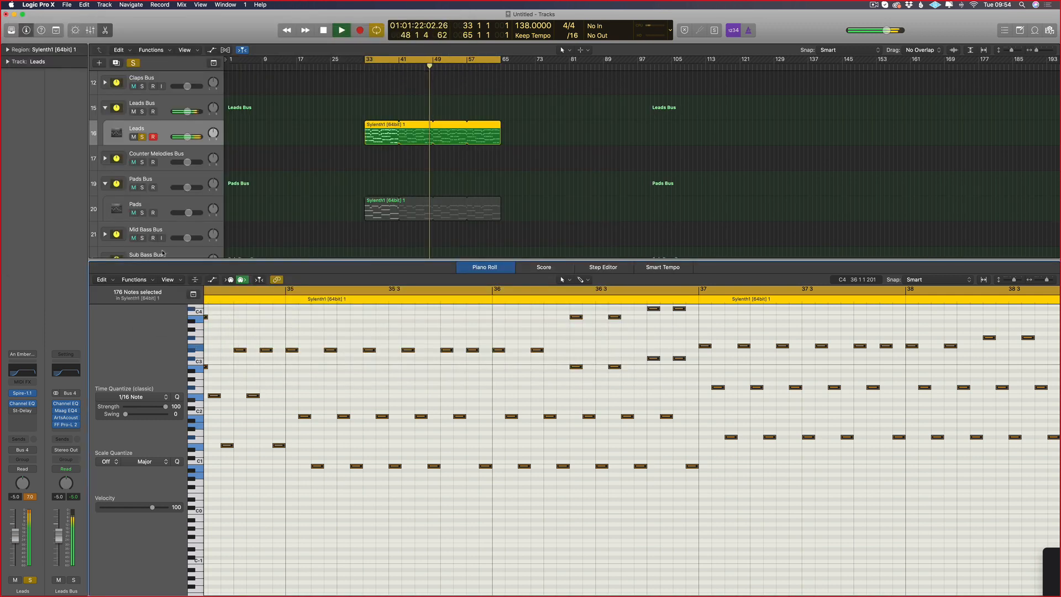
Step: Reopen the Leads' Spire, then reset the Leads channel's peak reading and lower its fader to -5.2 dB while replaying
left_click(25, 395)
left_click(31, 498)
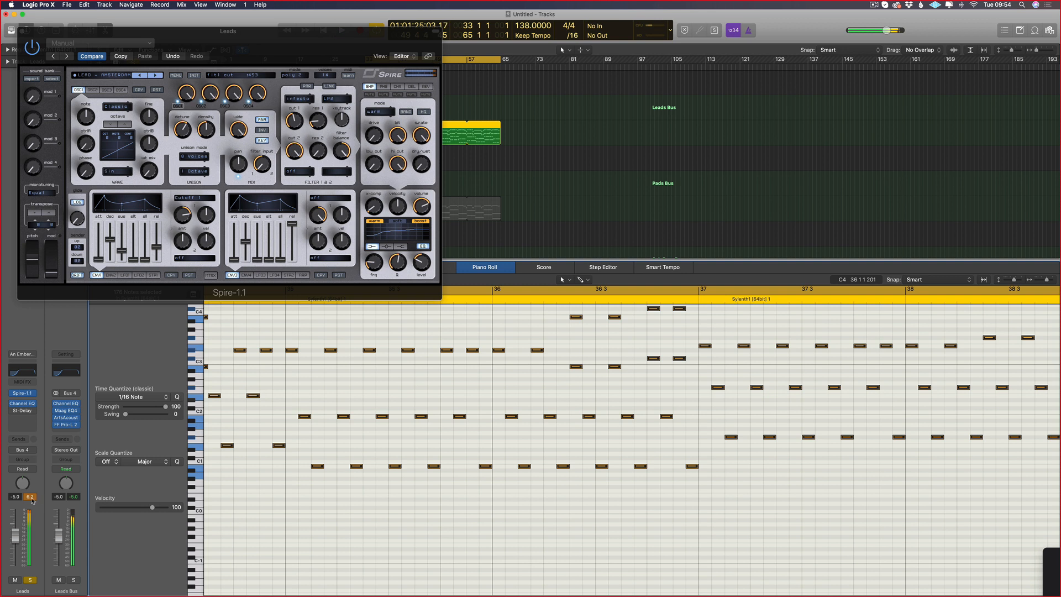
left_click(31, 498)
key("space")
left_click_drag(15, 535, 15, 536)
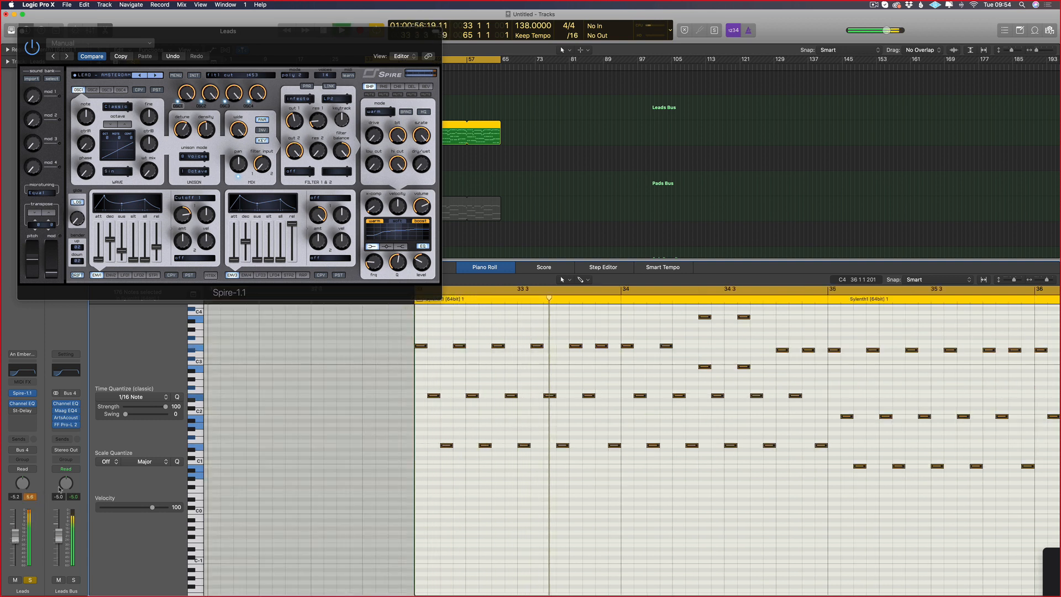
Step: Adjust the filter 1 cutoff in the Leads' Spire and lower the Leads fader to -8.6 dB, stopping playback
left_click_drag(293, 120, 292, 142)
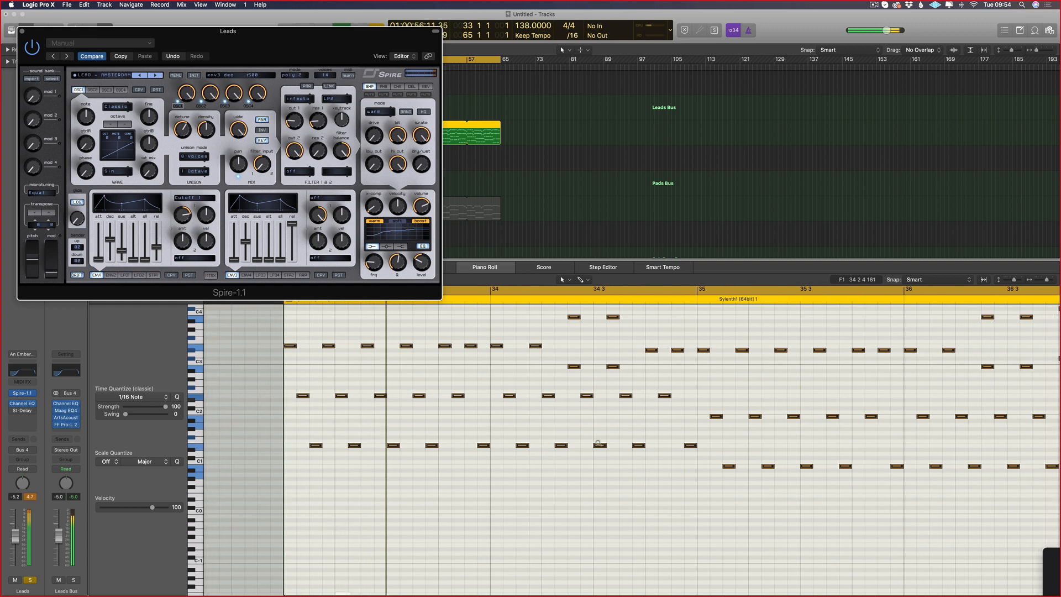
scroll(597, 443, "up", 3)
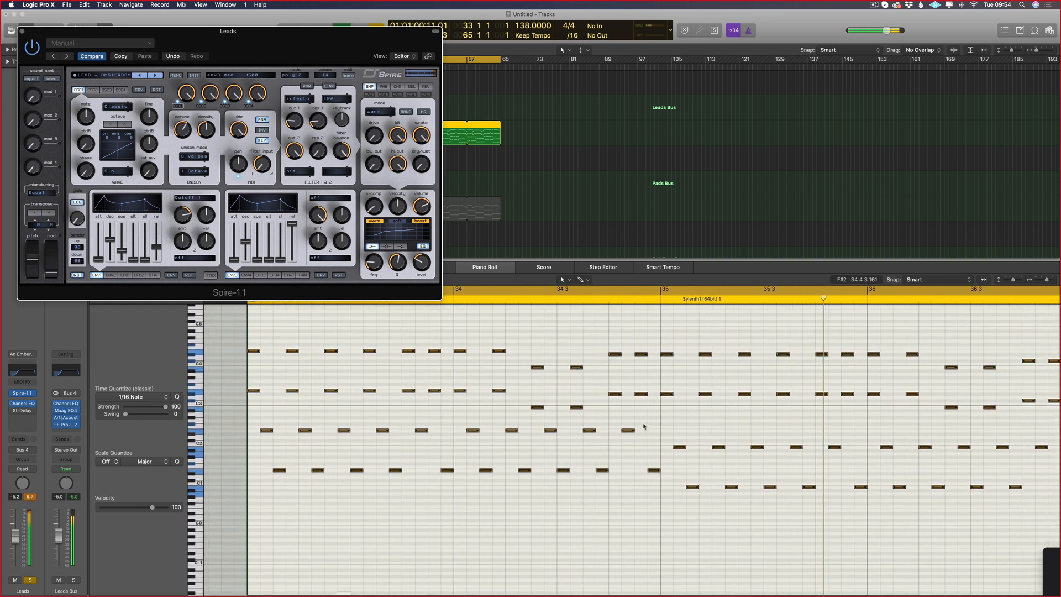
left_click(614, 394)
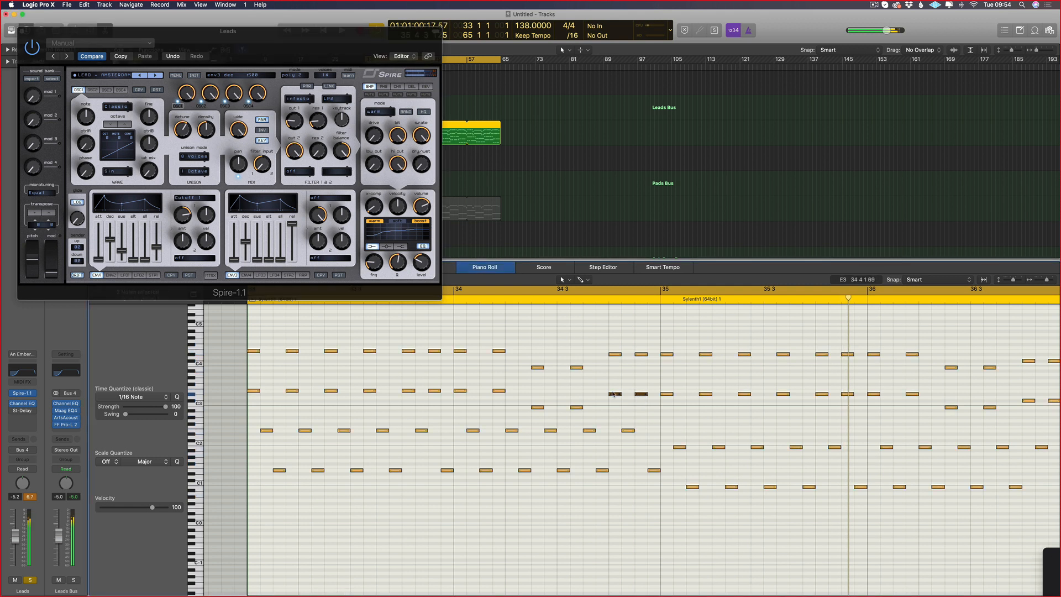
left_click(308, 97)
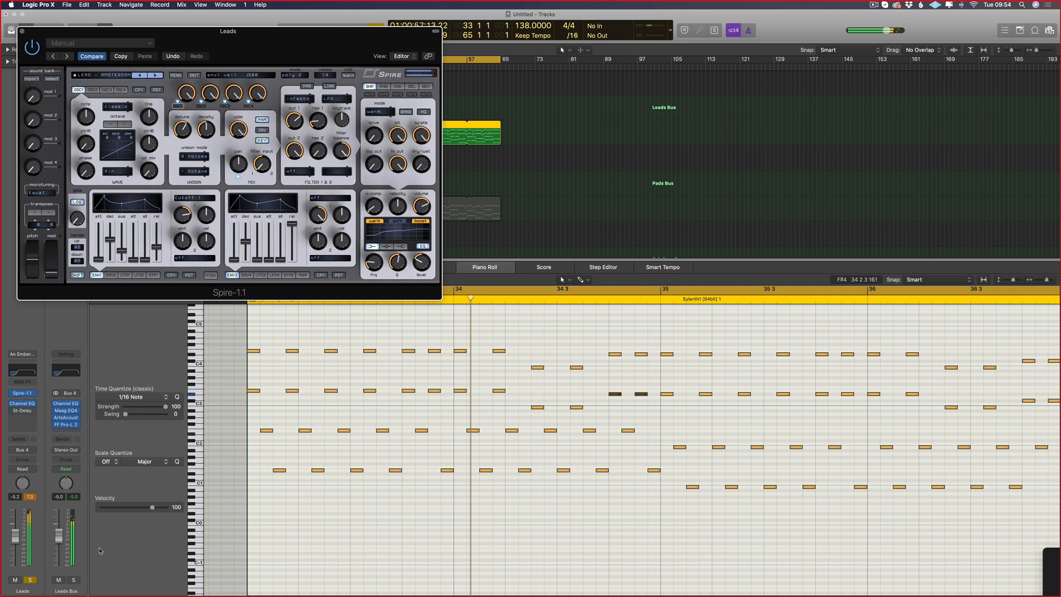
left_click(183, 573)
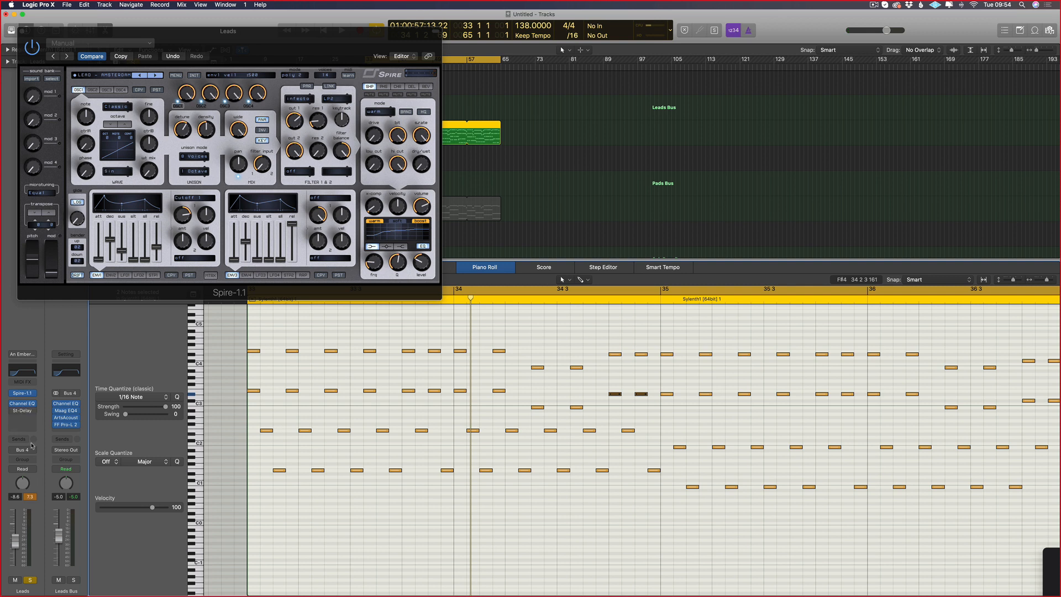
Step: Insert a stereo FF Pro-L 2 limiter after the delay on the Leads channel, then hide the plug-in windows
left_click(22, 418)
mouse_move(63, 453)
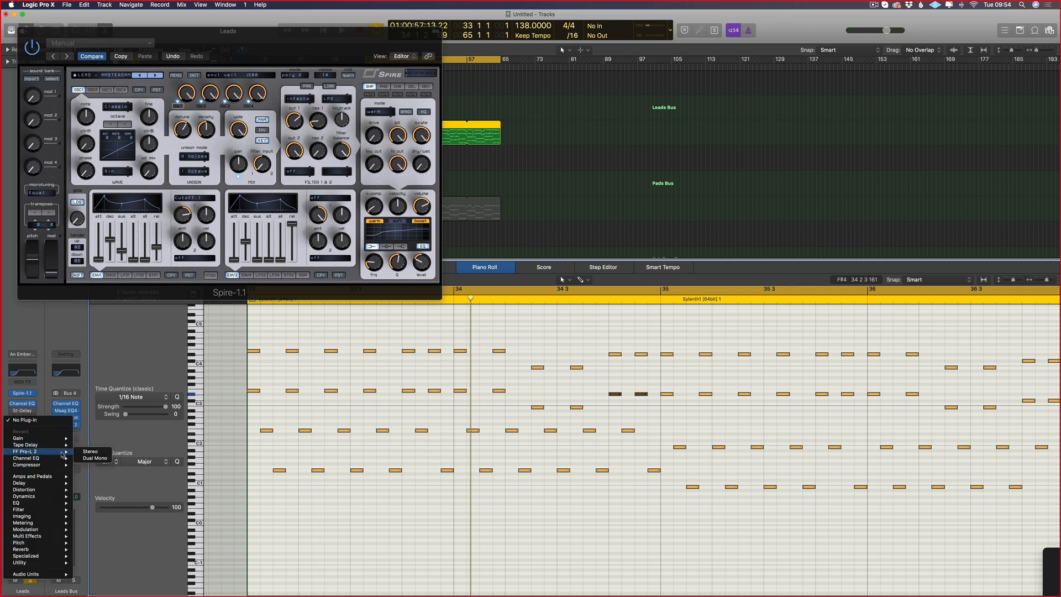
left_click(98, 452)
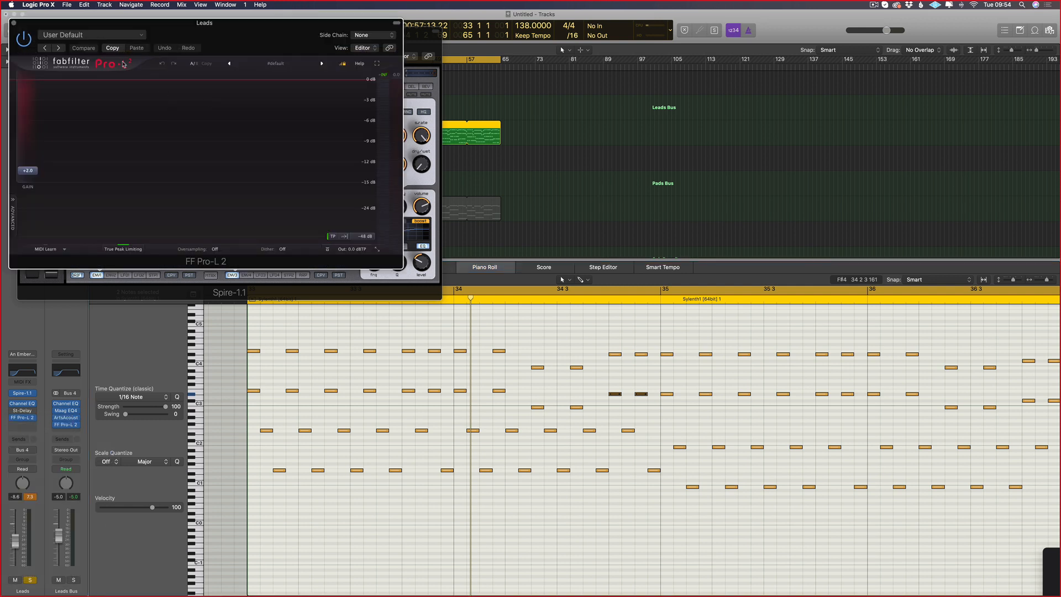
left_click_drag(77, 23, 451, 77)
key("v")
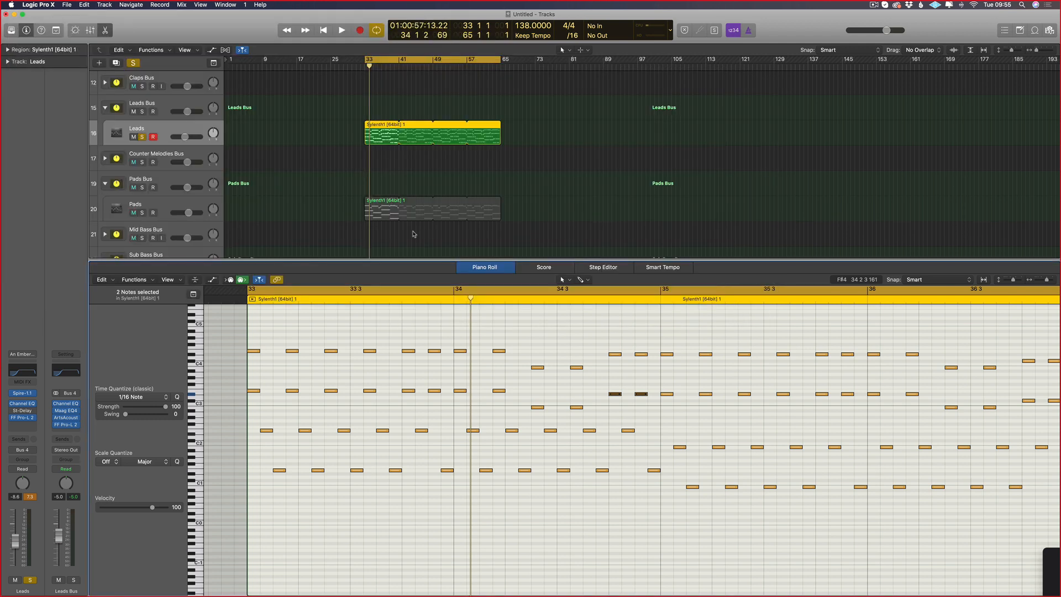
Step: Replay the Leads while adjusting filter 1 cutoff in its Spire, then hide the plug-ins and stop playback
key("space")
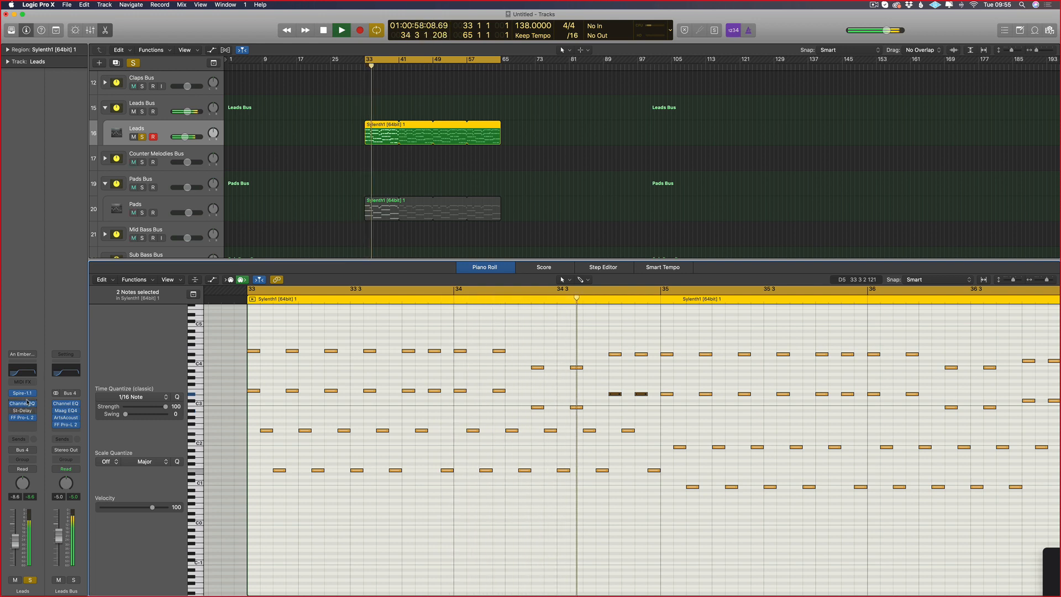
key("v")
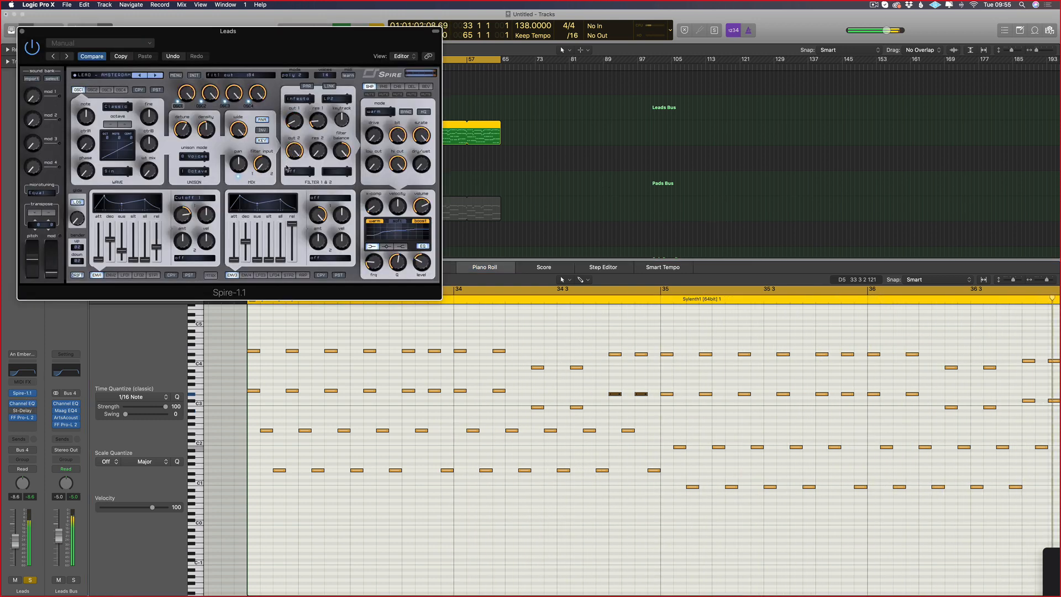
key("v")
scroll(442, 166, "down", 5)
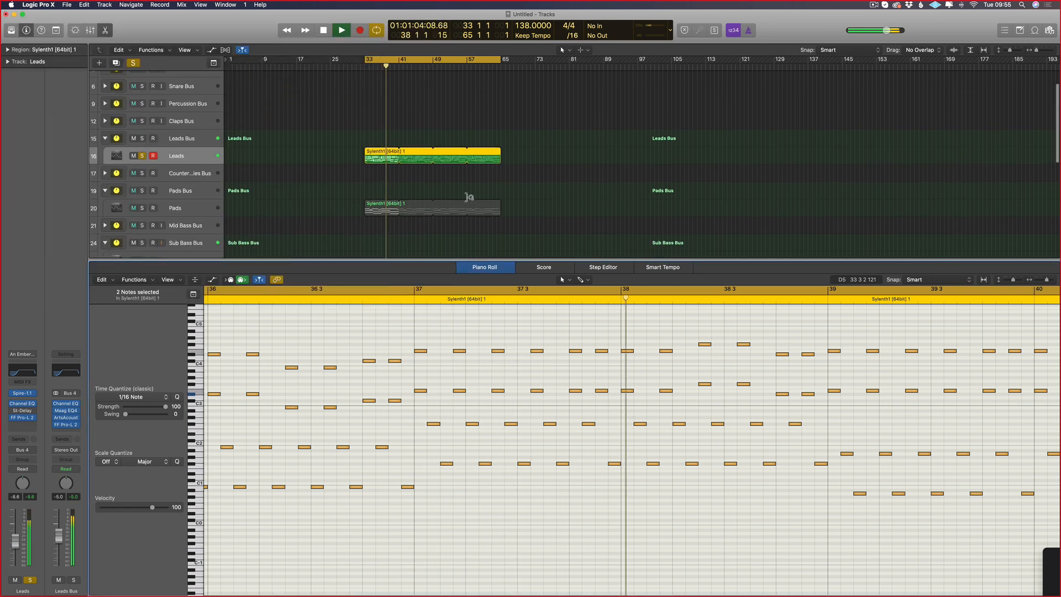
scroll(385, 178, "up", 2)
key("space")
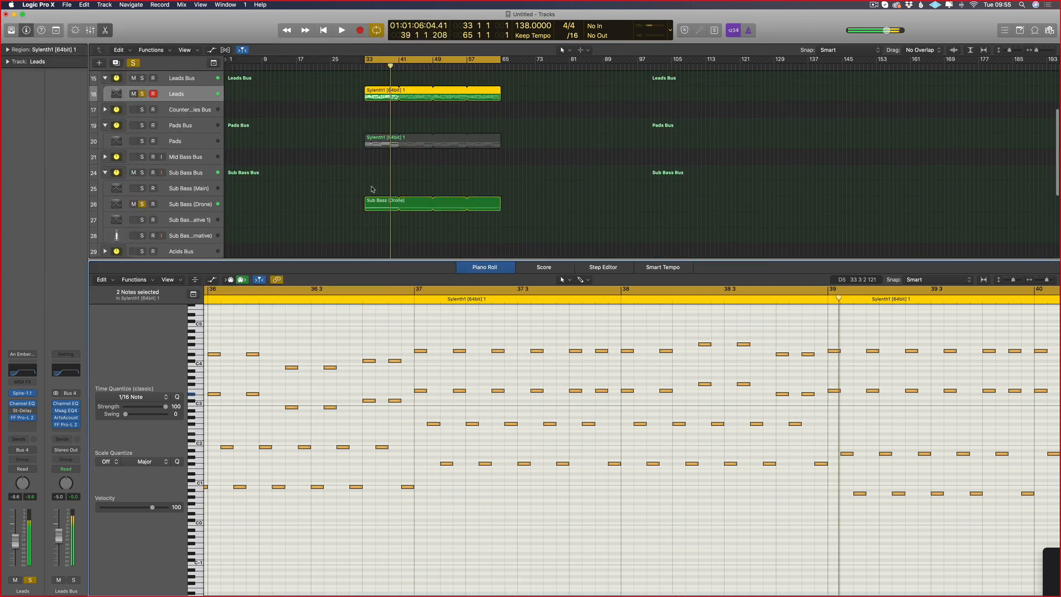
Step: Duplicate the Leads, Pads and Sub Bass (Drone) regions to bar 65 and extend the cycle range to bar 97
left_click(373, 186)
scroll(546, 94, "up", 1)
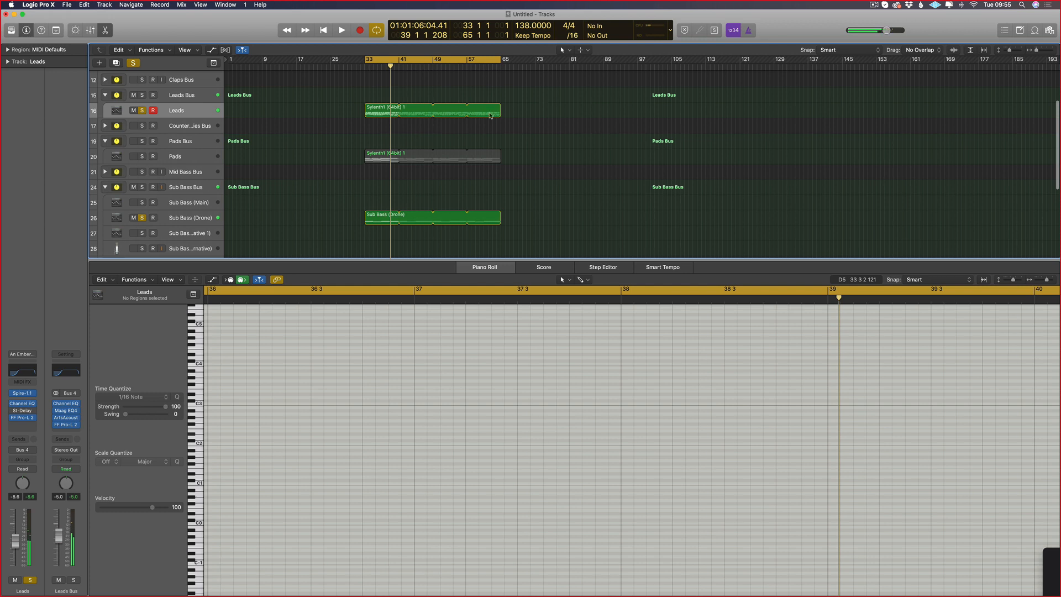
left_click_drag(521, 97, 350, 256)
left_click_drag(384, 111, 520, 113)
left_click_drag(501, 55, 638, 58)
left_click(416, 188)
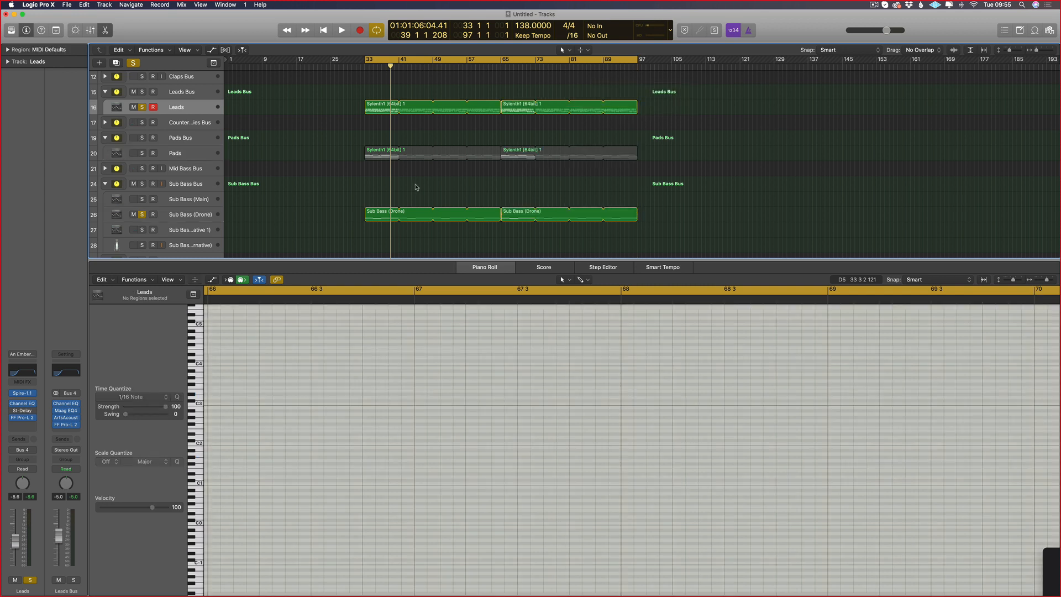
Step: Split the first Sub Bass (Drone) region at bar 41 and delete the part before it
key("t")
key("i")
left_click(398, 219)
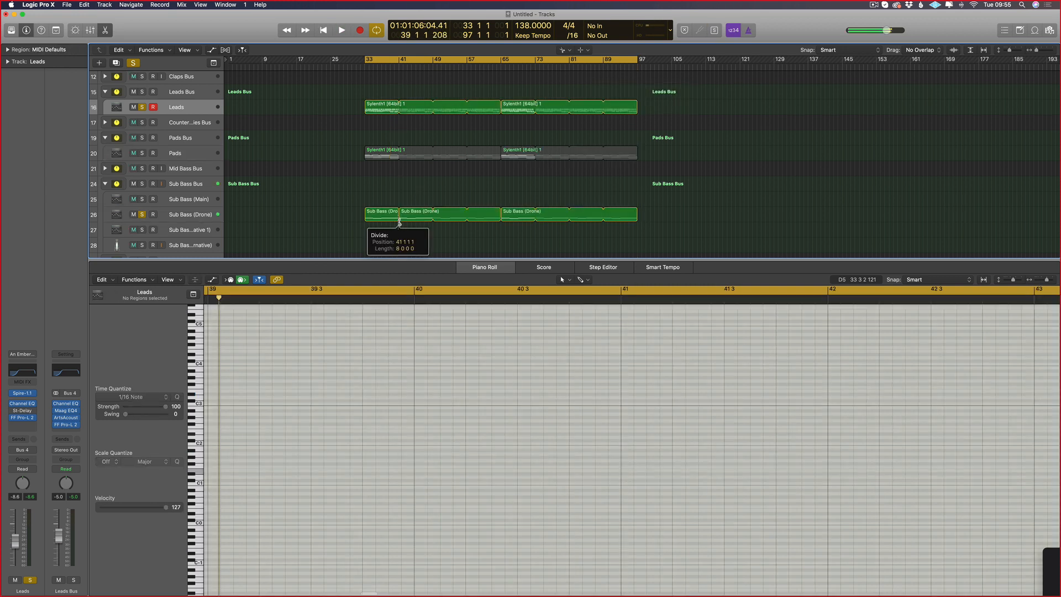
key("t")
key("t")
left_click(384, 213)
key("Delete")
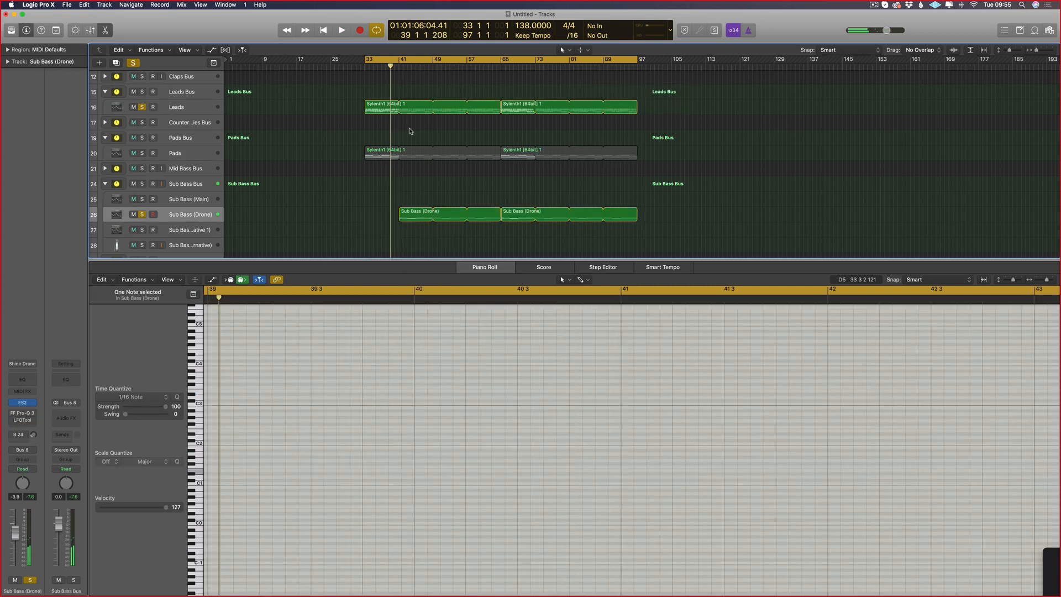
Step: Split the first Leads region at bar 49 and delete the part before it
key("t")
key("i")
left_click(434, 112)
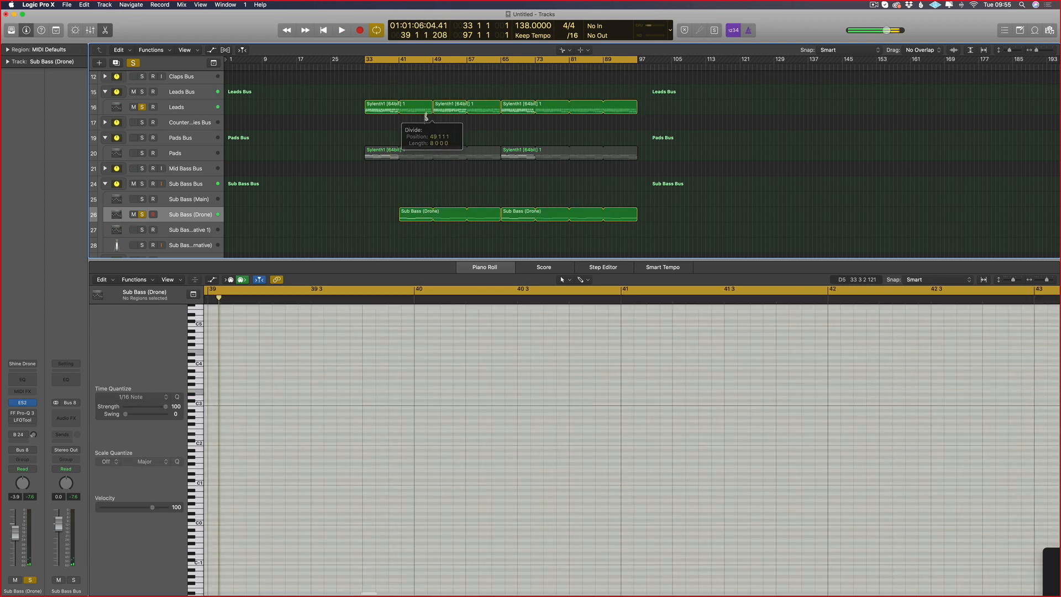
key("t")
key("t")
left_click(377, 105)
key("Delete")
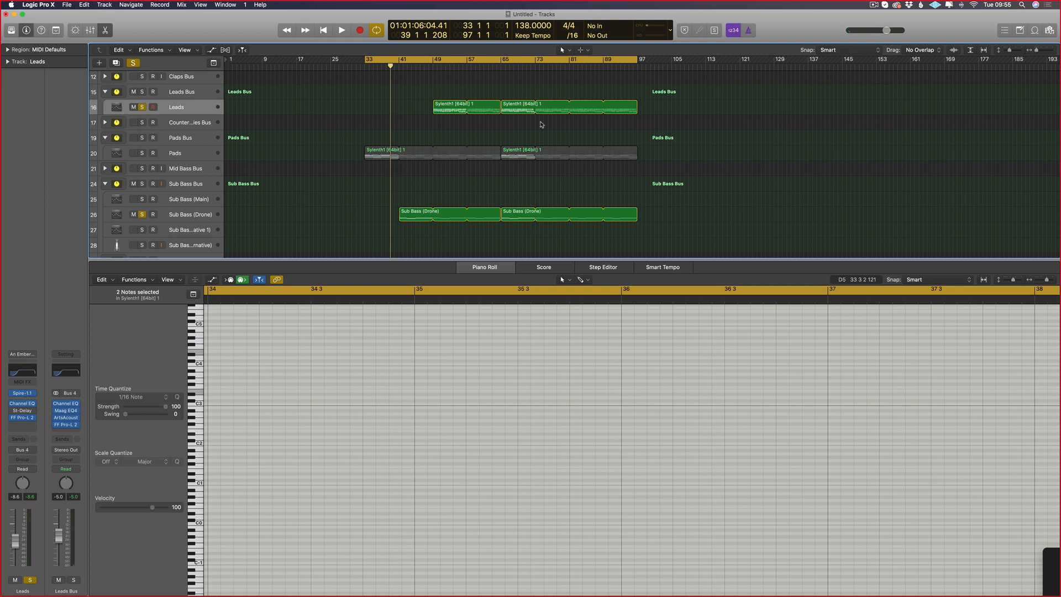
Step: Hide the Piano Roll and redefine the cycle range from bar 33 to bar 97
key("e")
key("e")
key("e")
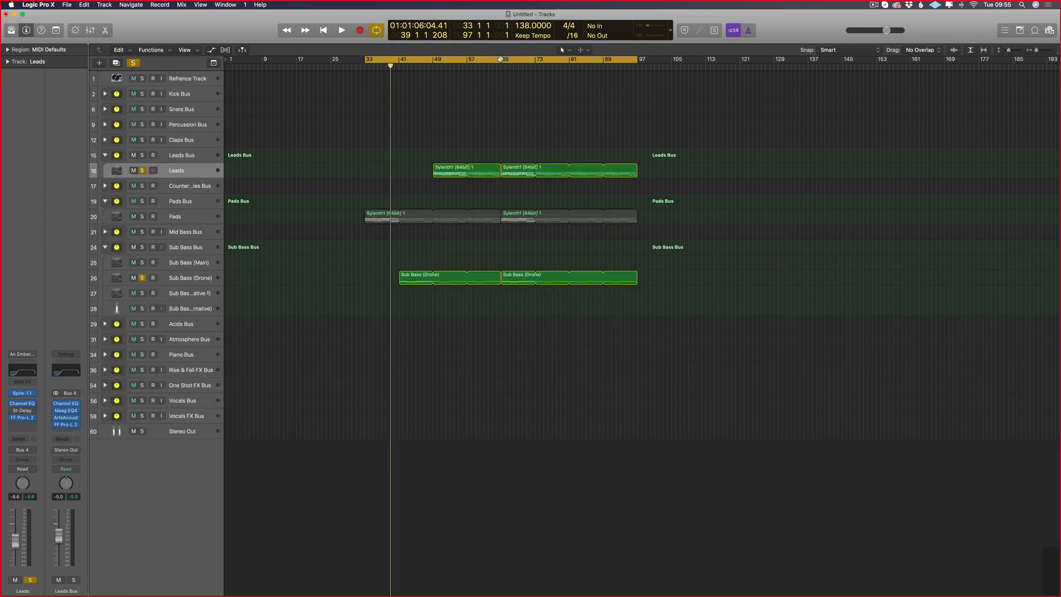
left_click_drag(505, 59, 637, 70)
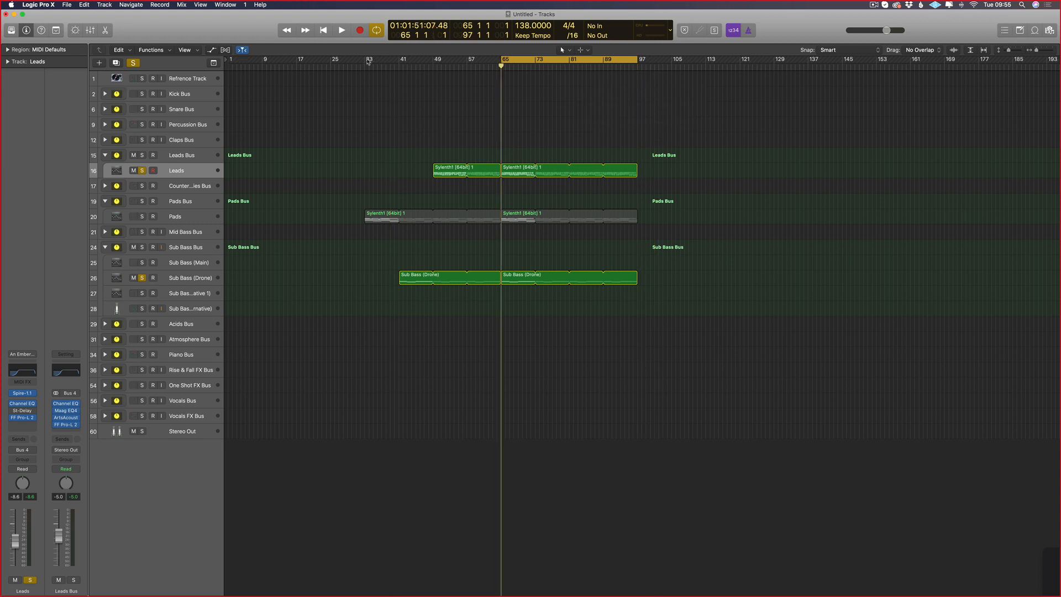
left_click(369, 62, "shift")
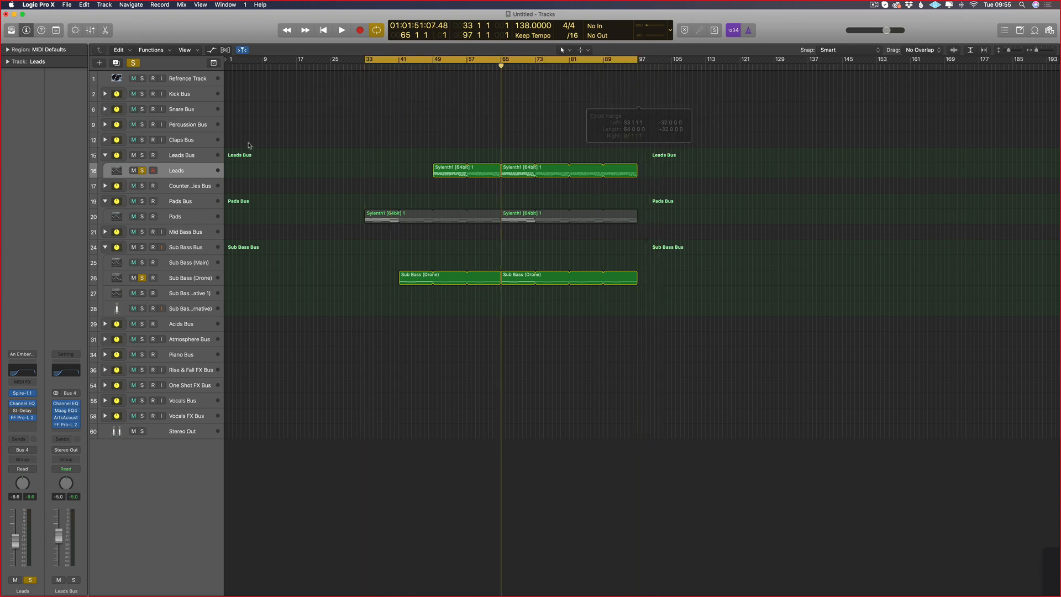
Step: Clear the active solos and remove the Stereo Delay plug-in from the Leads track
left_click(132, 63)
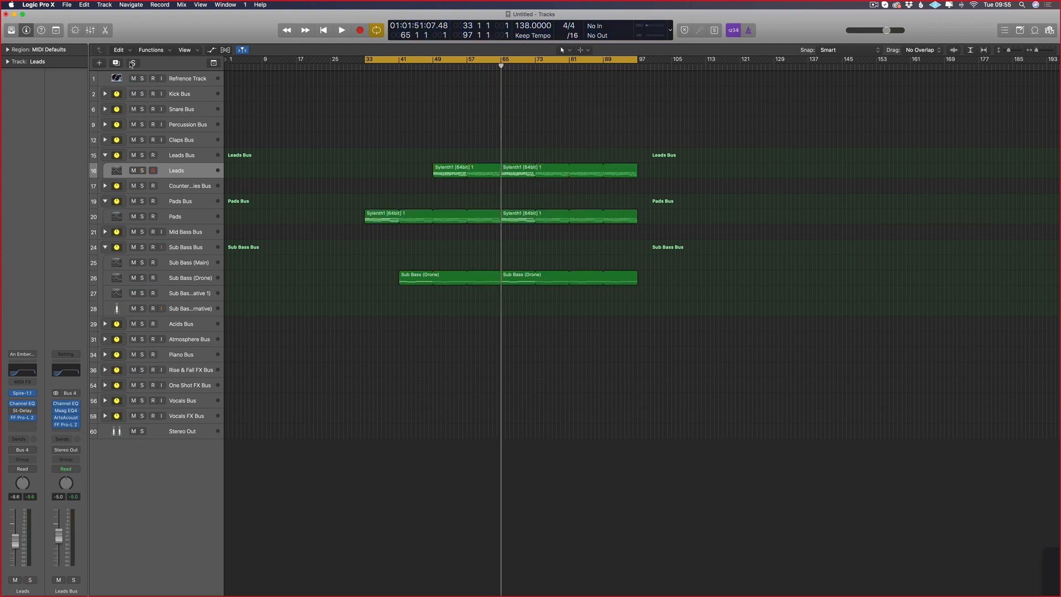
left_click(184, 232)
left_click(184, 220)
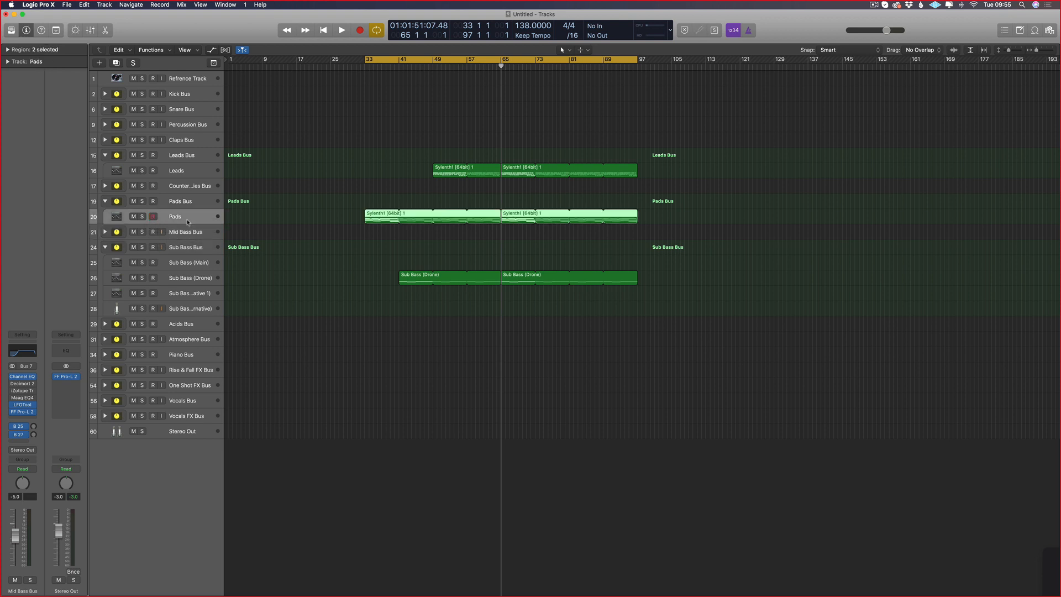
left_click(192, 169)
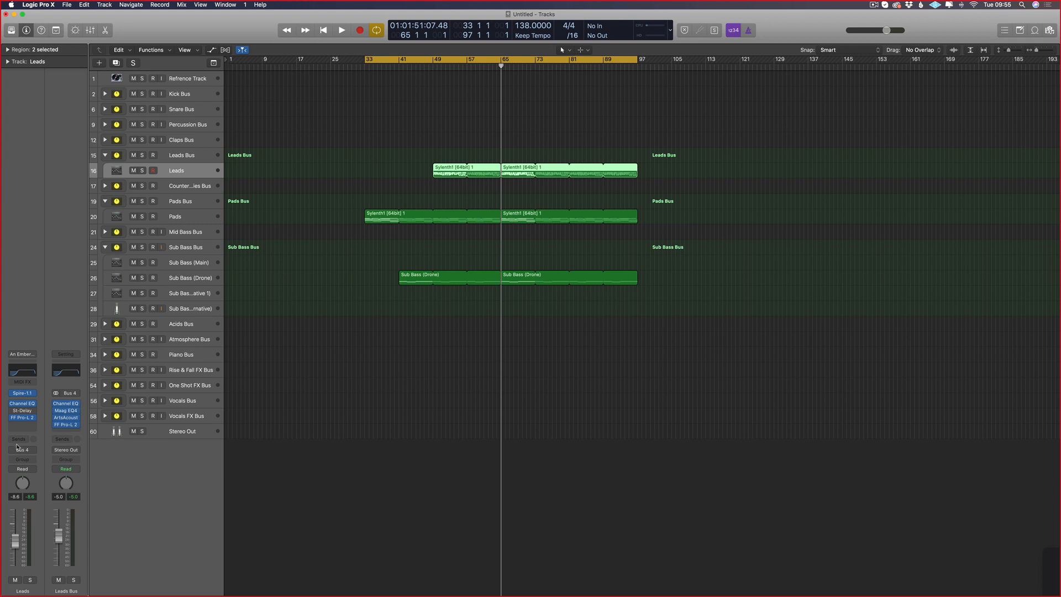
left_click(28, 417)
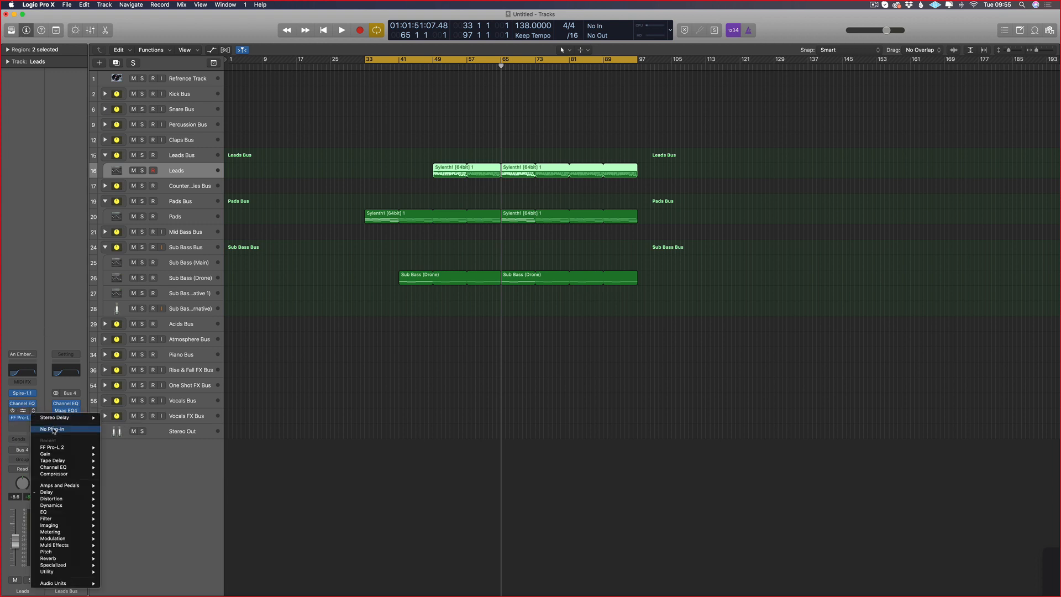
left_click(54, 429)
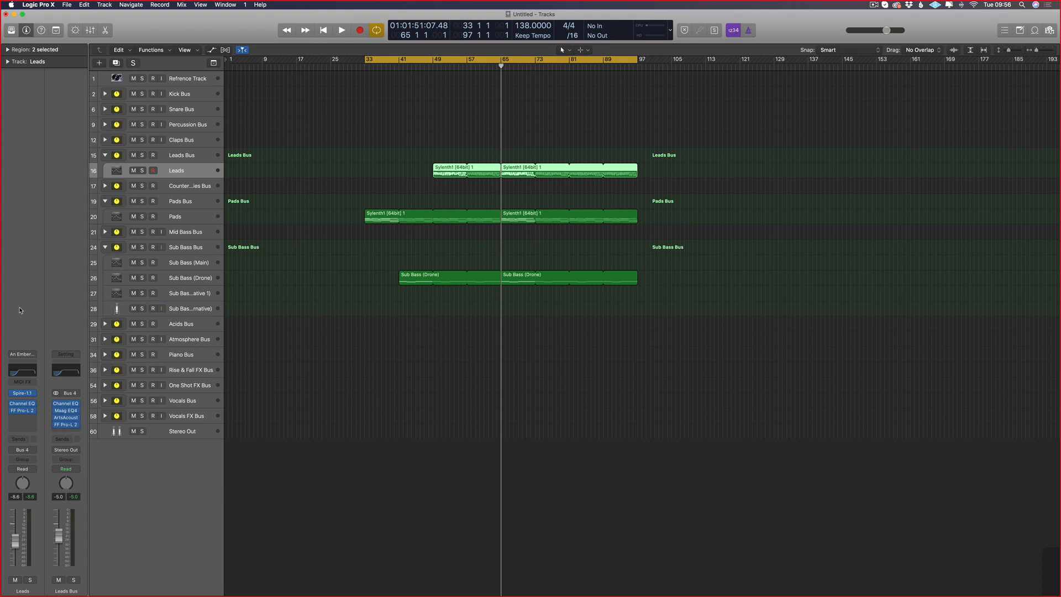
Step: Examine the ES2 synth and its A.Wicked Drone preset on the Sub Bass (Drone) track, and close the open plug-in windows
key("Return")
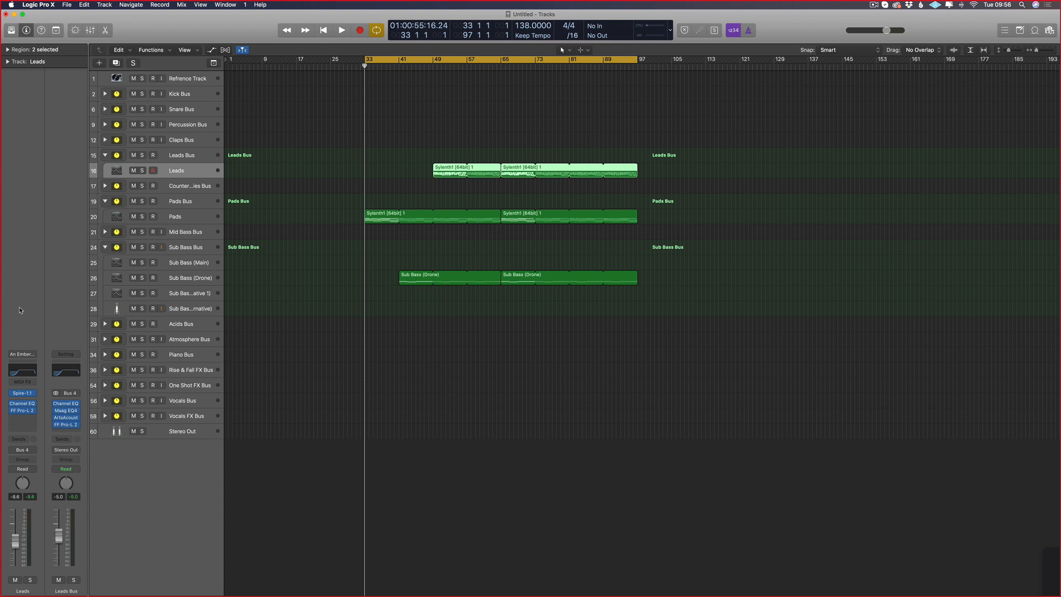
left_click(209, 223)
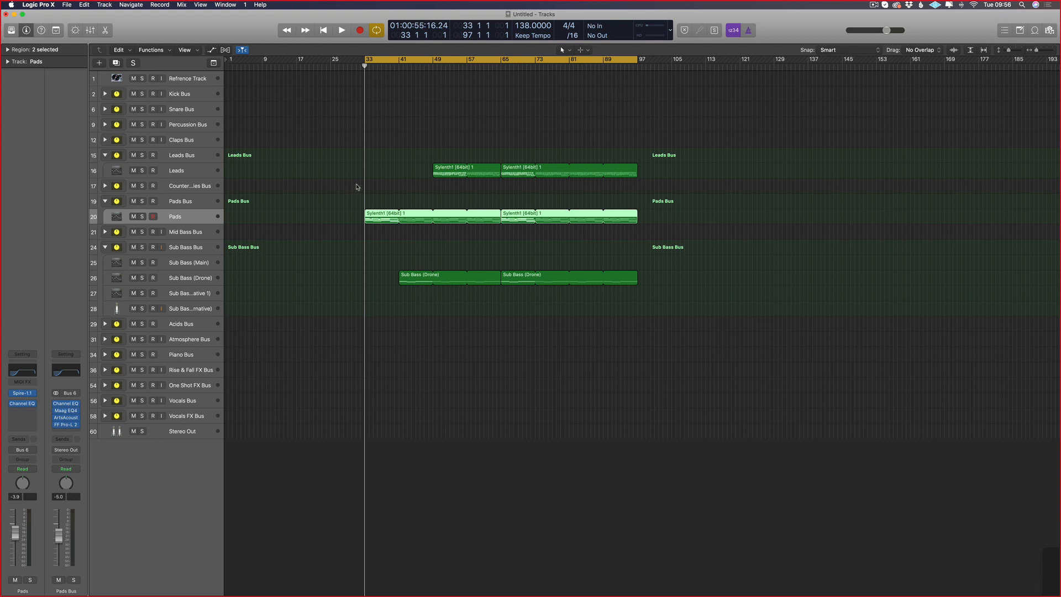
left_click_drag(338, 198, 612, 229)
left_click(254, 282)
left_click(206, 278)
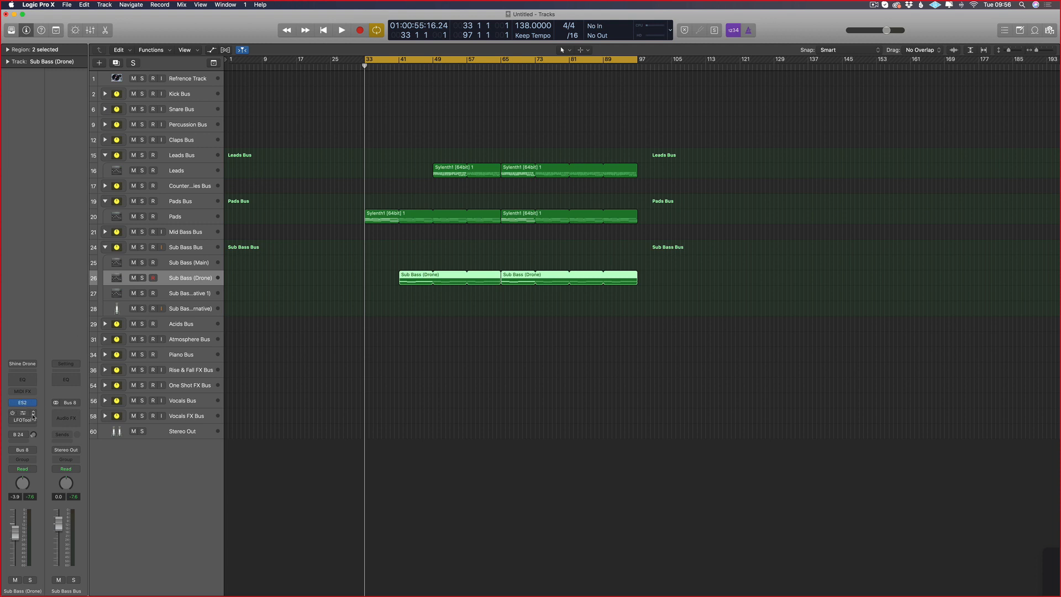
left_click(23, 402)
left_click_drag(150, 24, 594, 55)
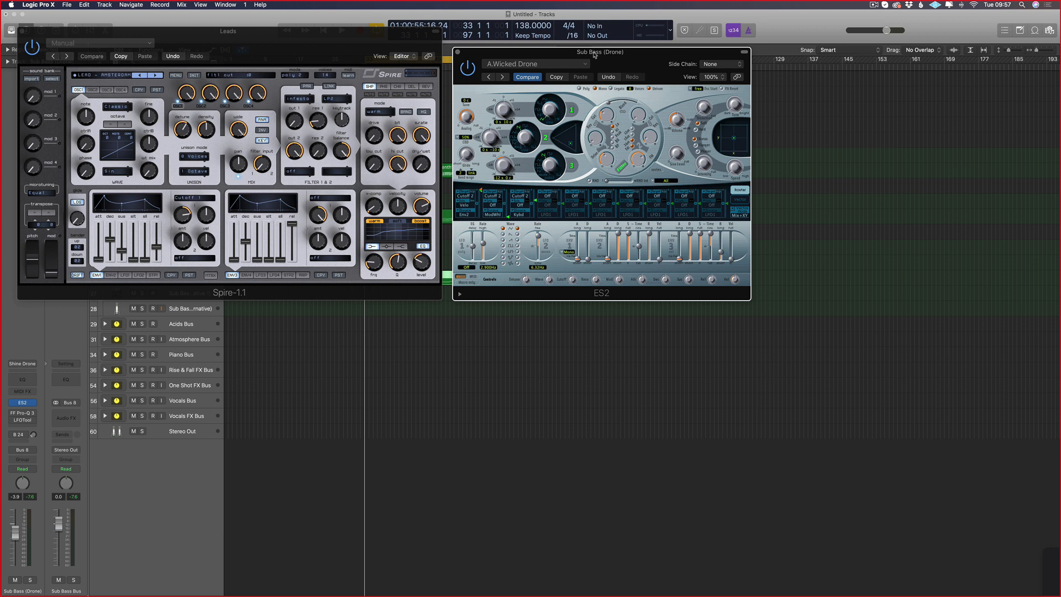
left_click_drag(576, 50, 635, 89)
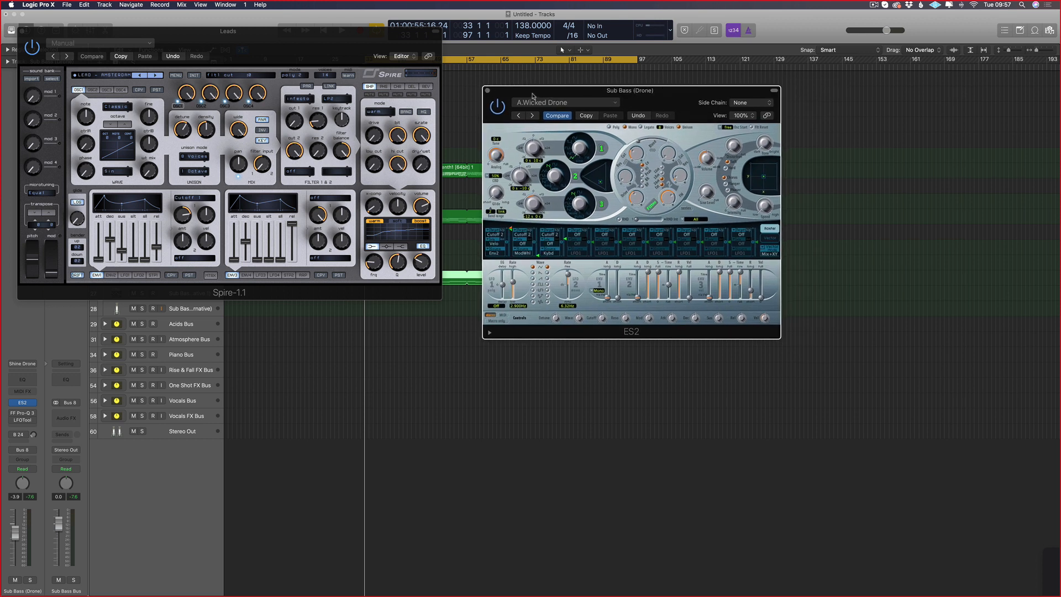
left_click_drag(532, 95, 548, 88)
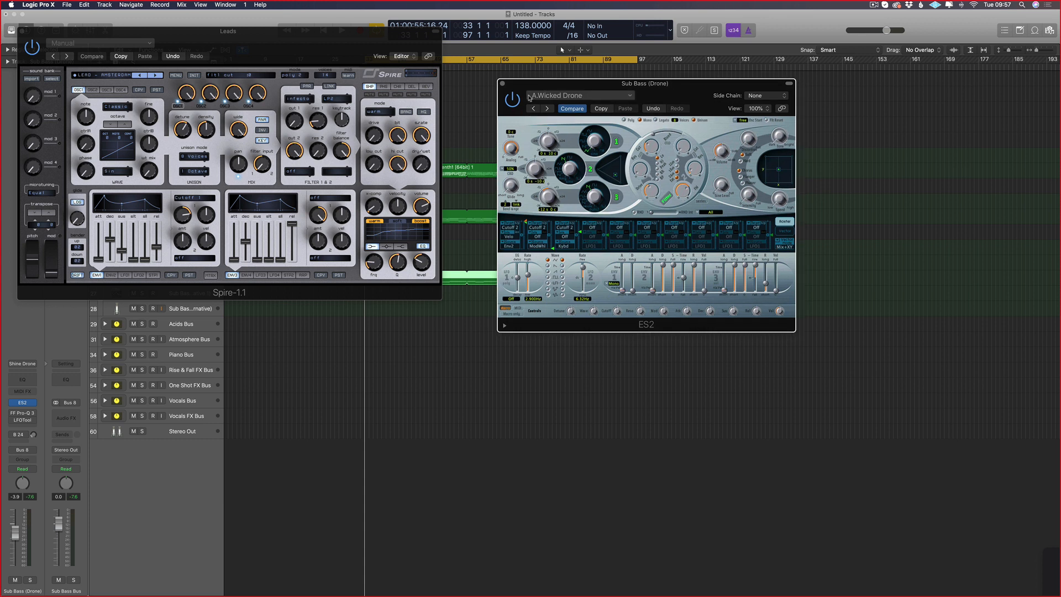
left_click(502, 84)
left_click(21, 32)
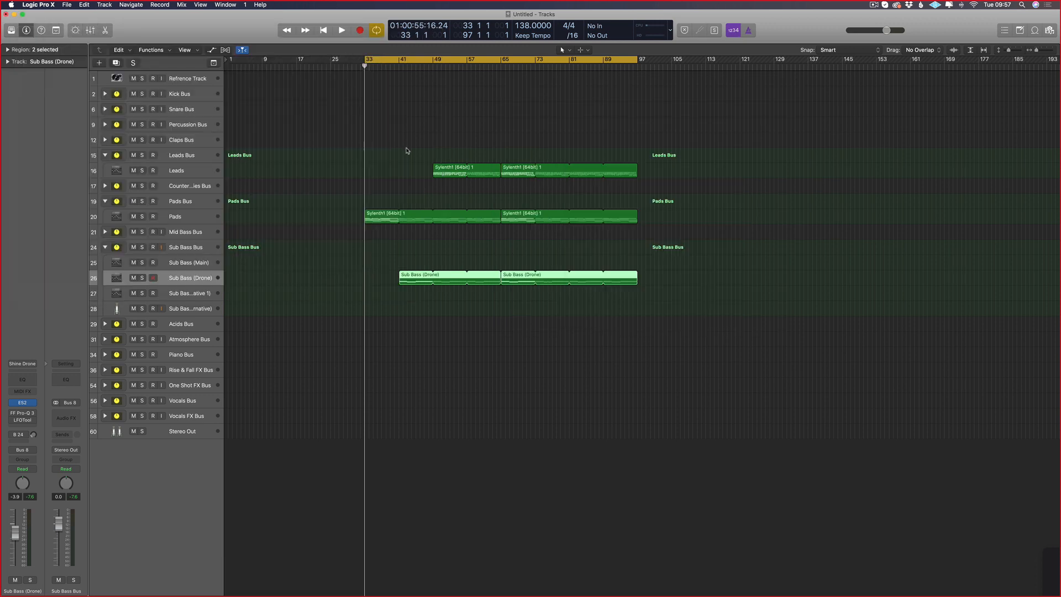
Step: Show track automation and set the Pads lane to Spire's flt1_cut filter cutoff parameter
left_click(393, 206)
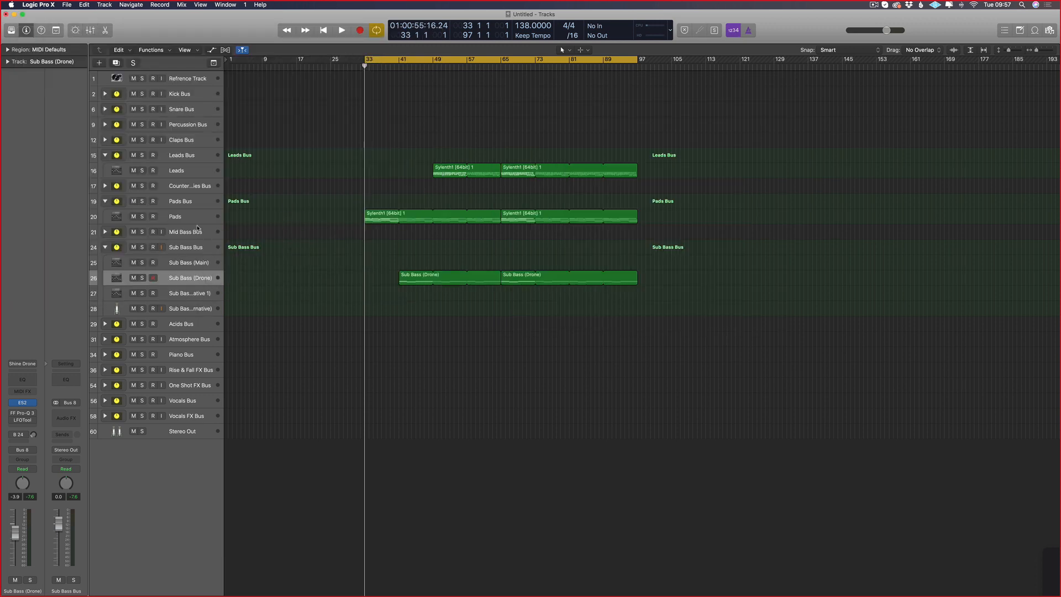
left_click(166, 216)
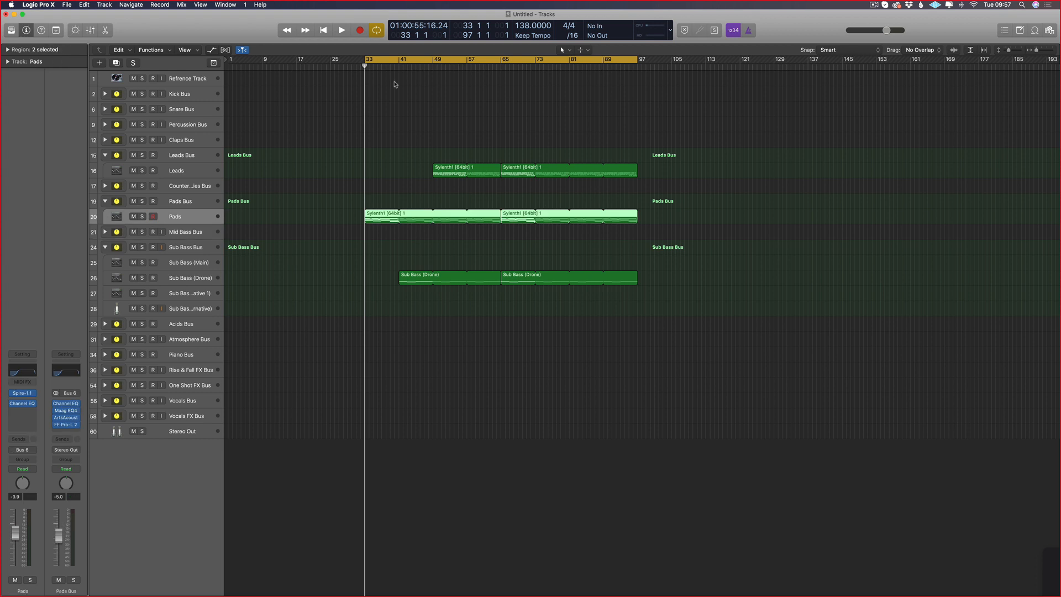
left_click_drag(684, 137, 390, 328)
left_click(217, 219)
key("a")
left_click(166, 266)
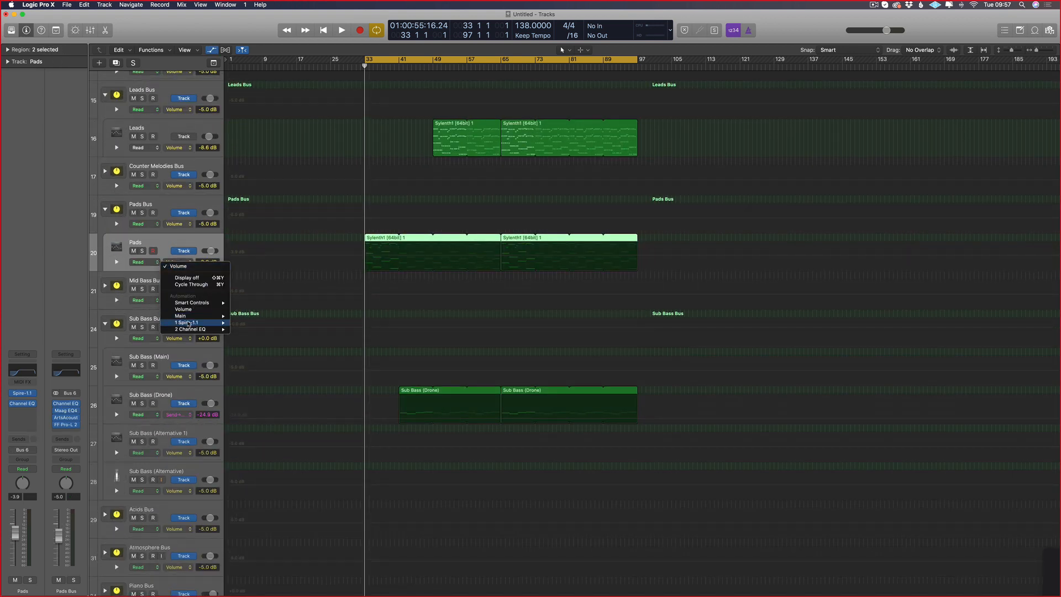
mouse_move(189, 324)
scroll(262, 324, "down", 10)
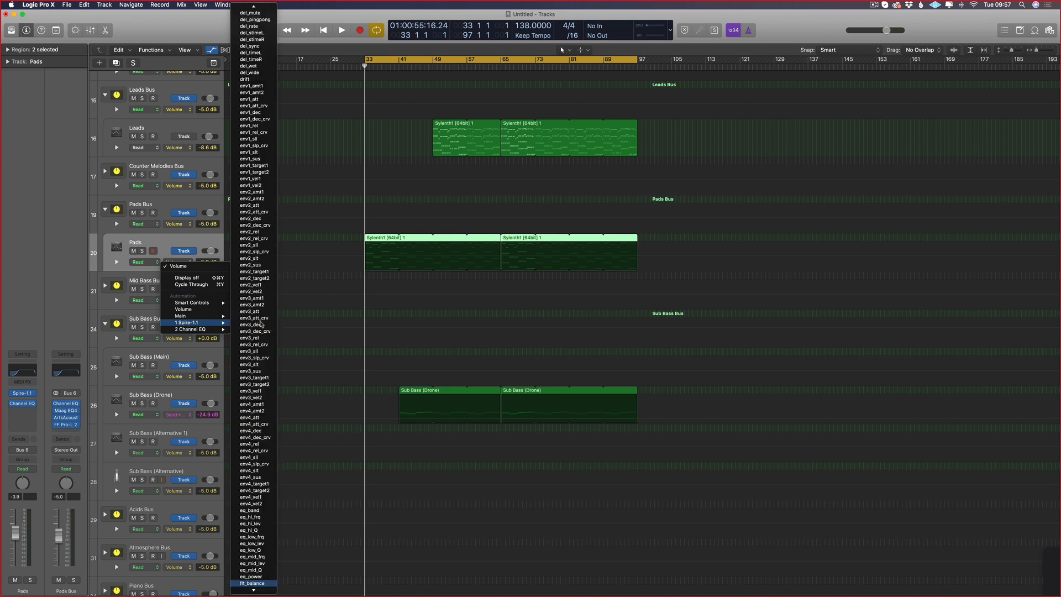
key("Down")
key("Down")
key("Down")
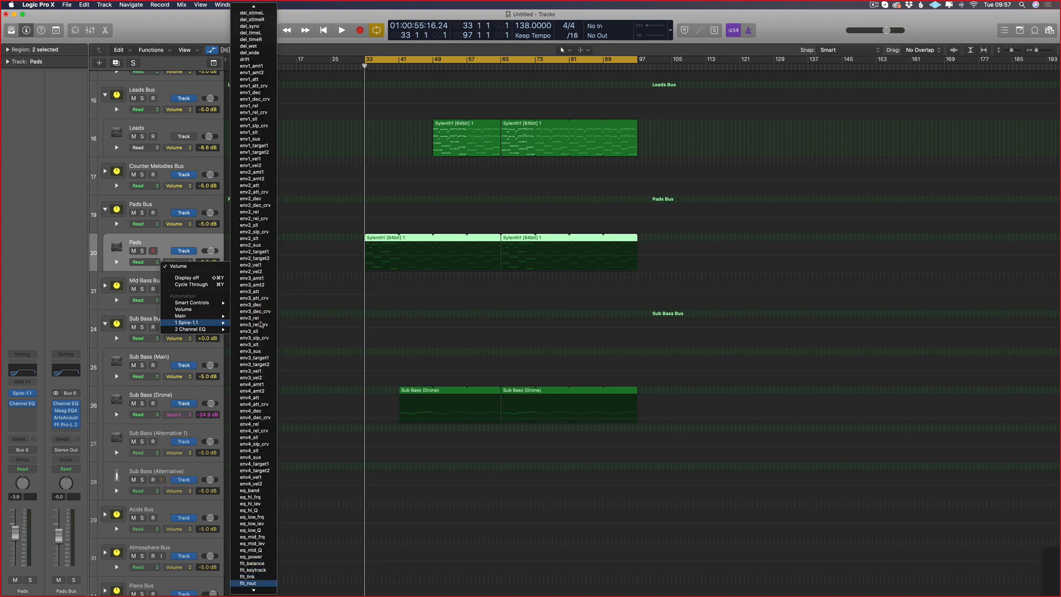
key("Up")
key("Return")
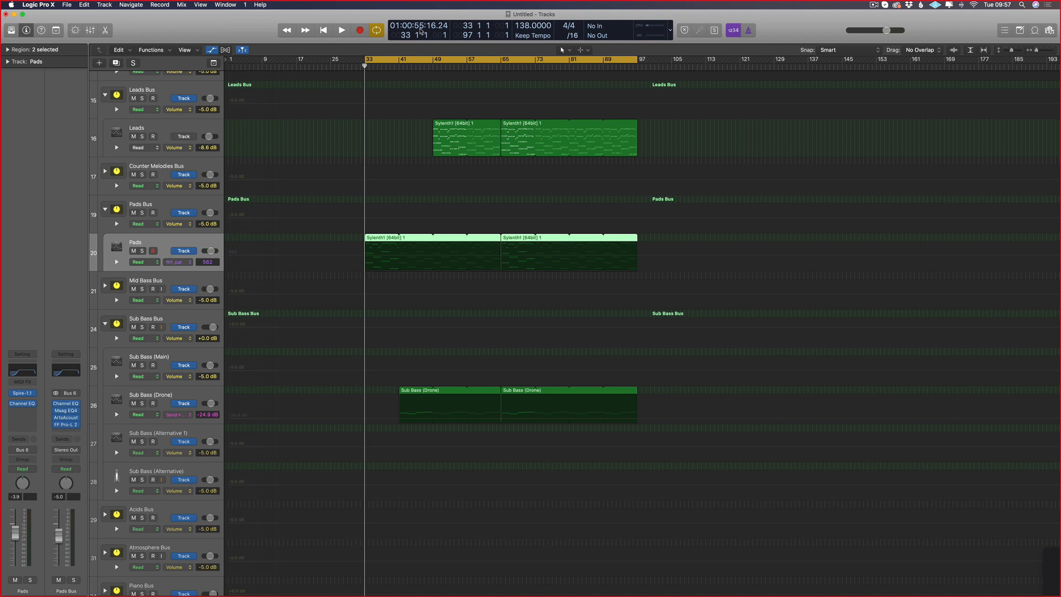
Step: Add Pads filter cutoff points near bars 33, 59 and 65, lowering the first to create a gradual rise
left_click(360, 256)
left_click(502, 255)
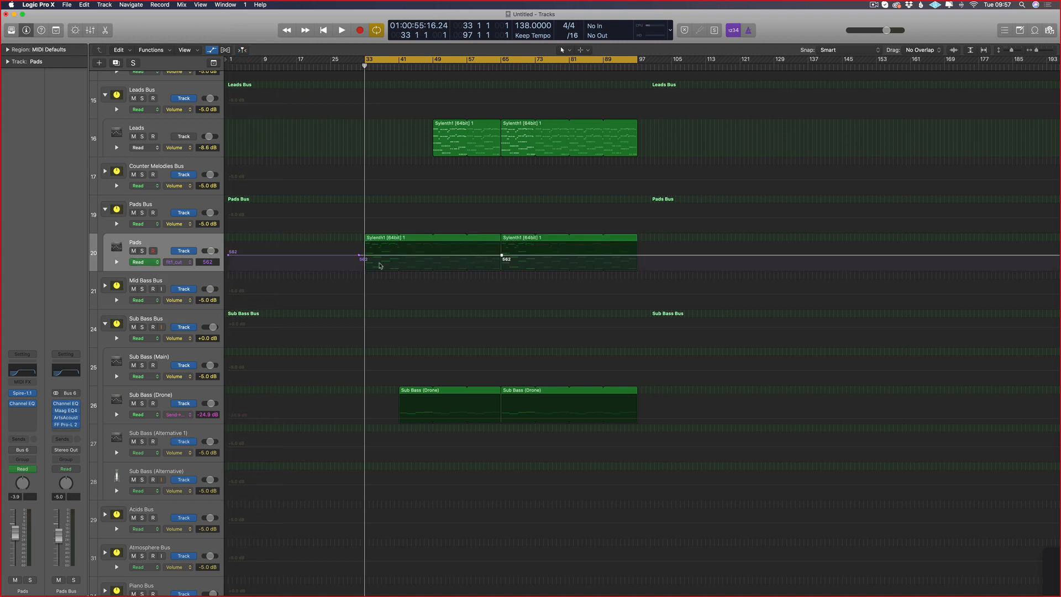
key("space")
left_click_drag(360, 256, 360, 263)
left_click(477, 257)
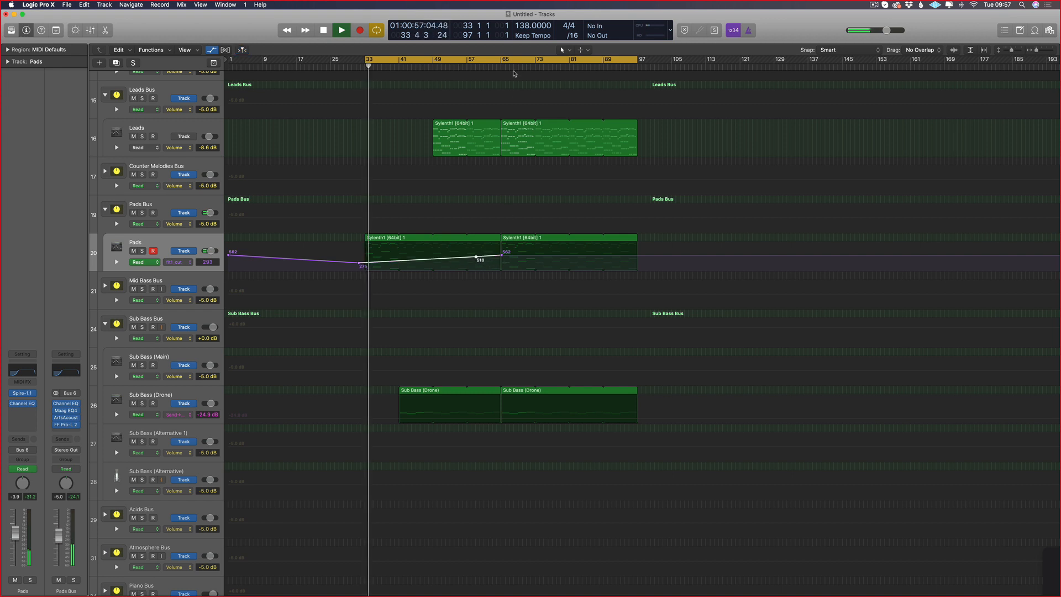
key("space")
Step: Cycle bars 65 to 97, solo the Pads, and raise the bar 65 cutoff point to about 822 while auditioning it
left_click_drag(502, 62, 637, 88)
left_click(142, 250)
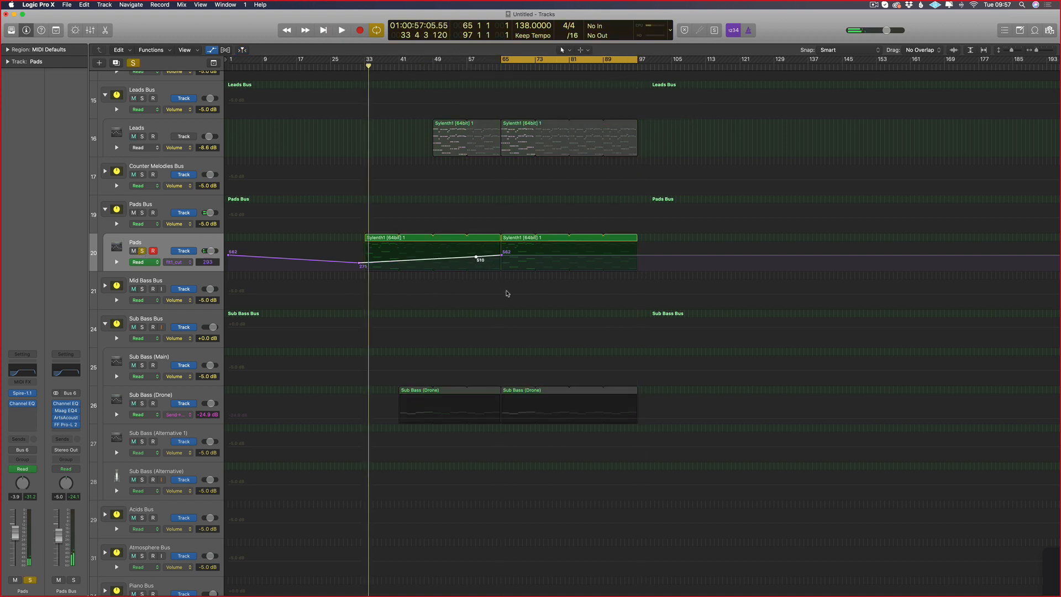
left_click_drag(501, 255, 502, 250)
key("space")
key("space")
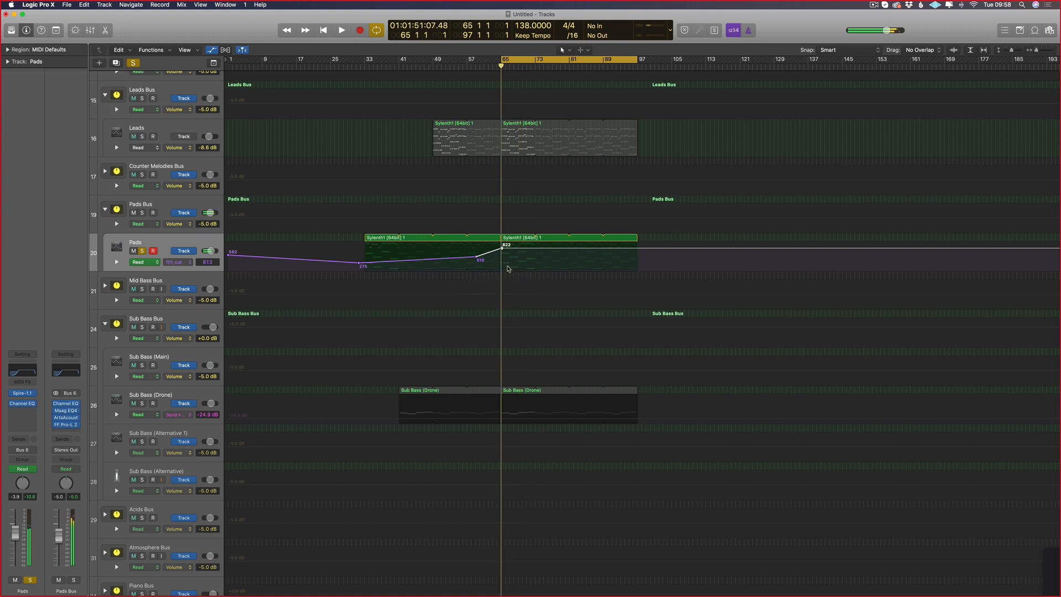
Step: Mute the Pads instead of soloing them and set the cycle range from bar 65 to bar 96
left_click(134, 250)
left_click(142, 251)
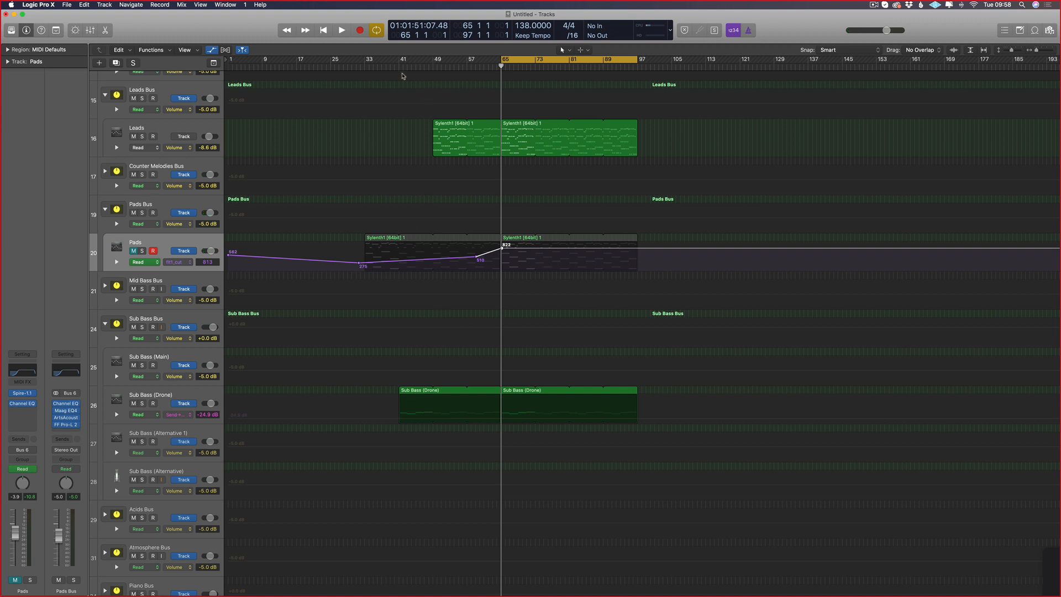
left_click_drag(433, 62, 719, 62)
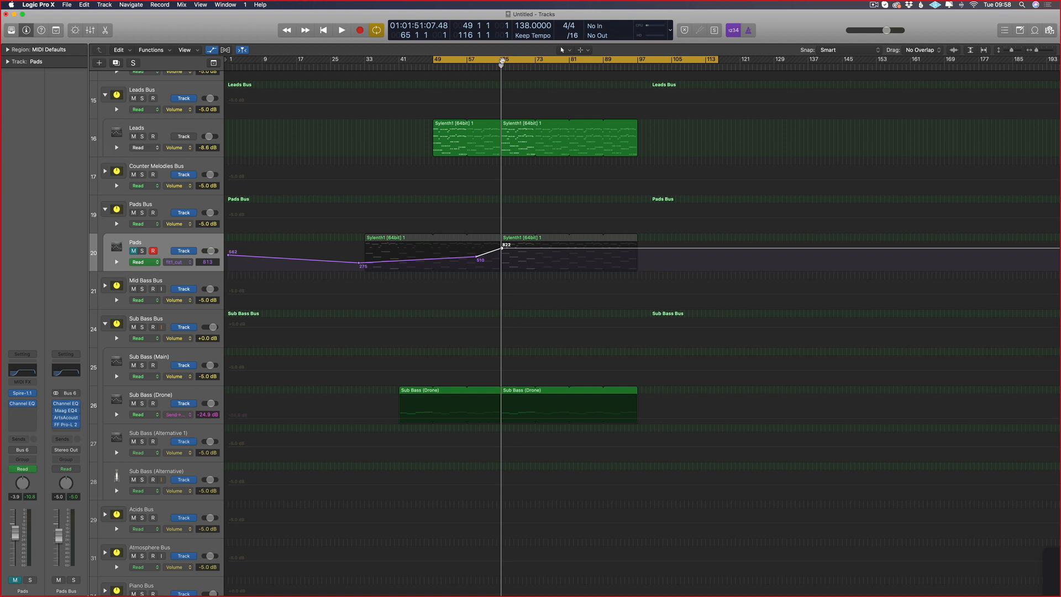
left_click_drag(502, 59, 633, 61)
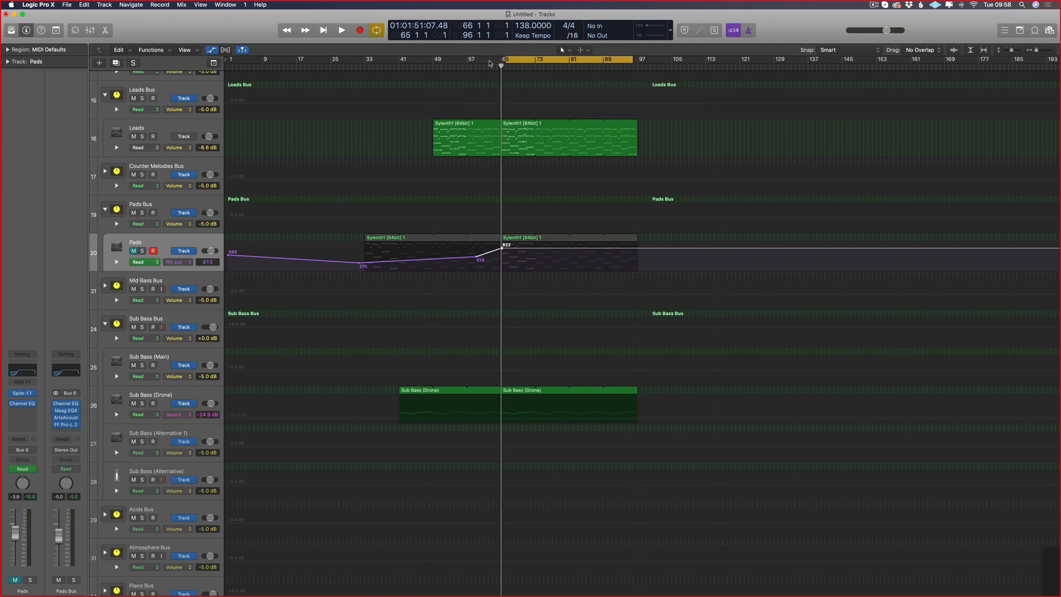
key("Return")
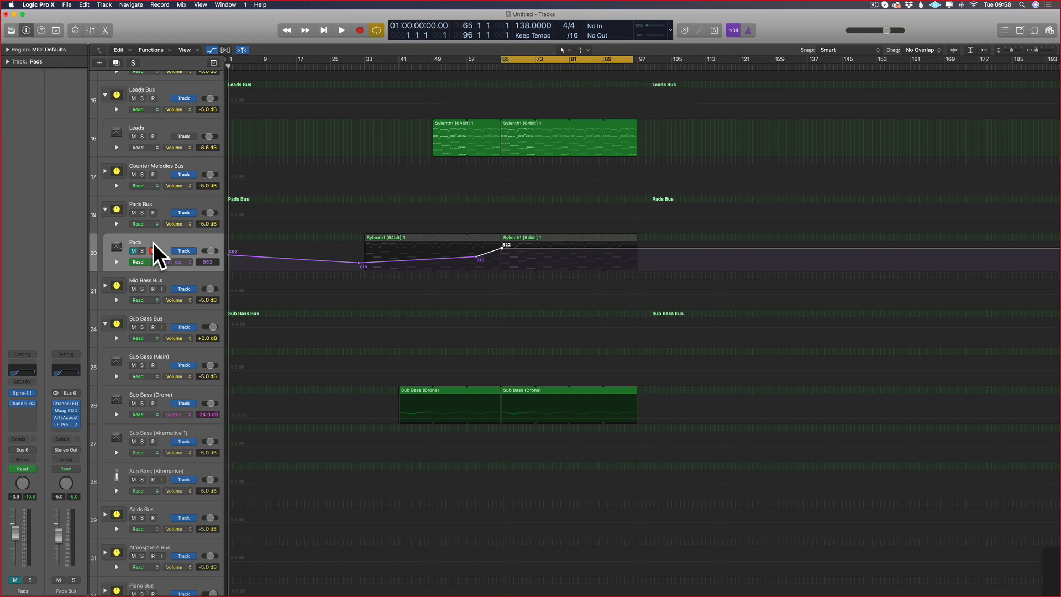
Step: Unmute the Pads, solo the Leads, and audition them from bar 65 with their Spire synth open
left_click(133, 251)
left_click(142, 137)
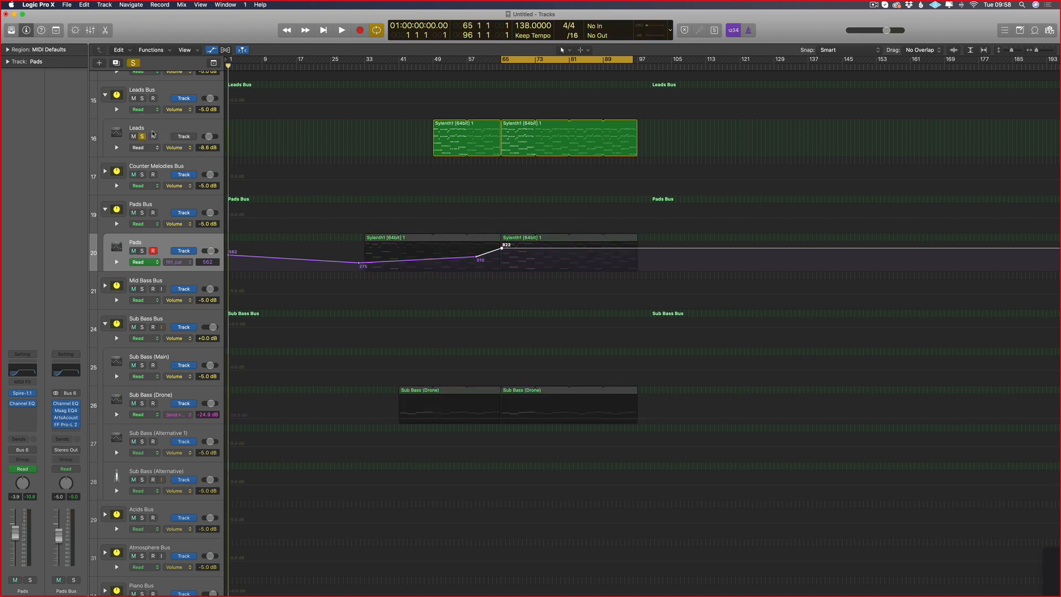
left_click(155, 131)
mouse_move(25, 394)
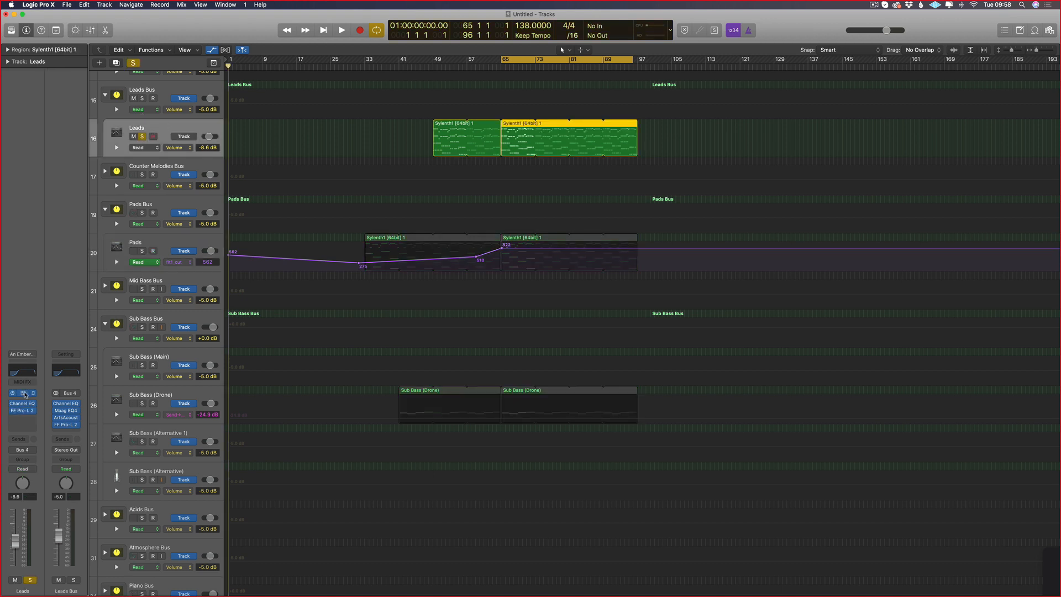
key("space")
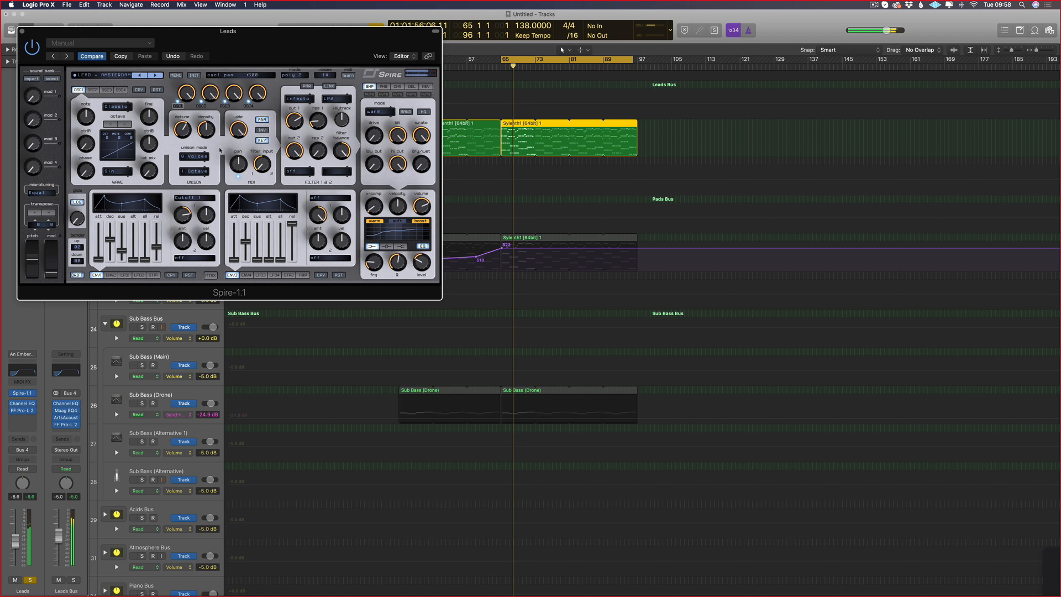
key("v")
Step: Set the Leads automation lane to Spire's flt1_cut filter cutoff parameter
left_click(178, 148)
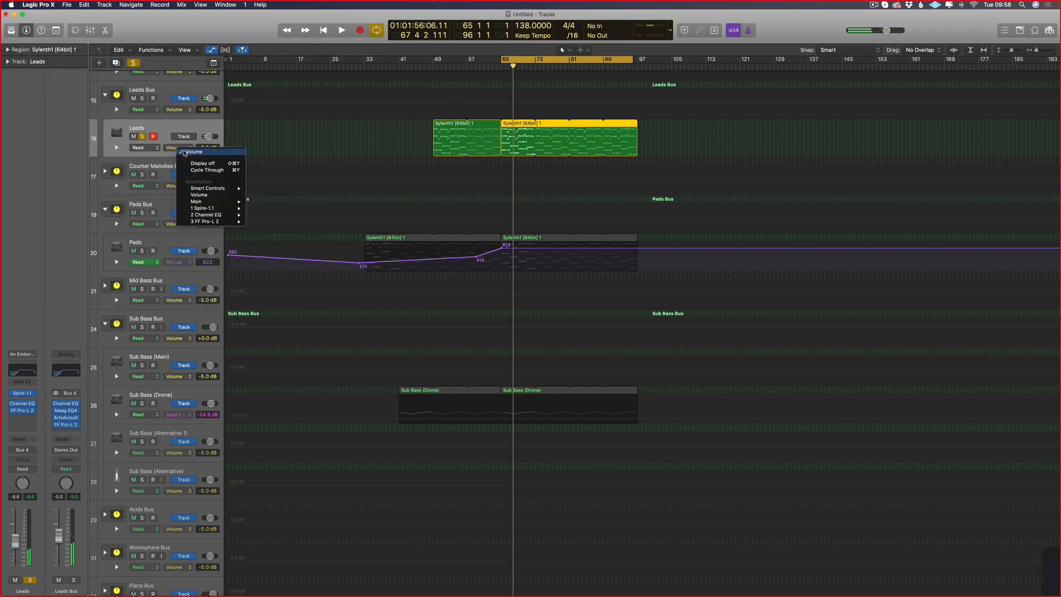
mouse_move(216, 208)
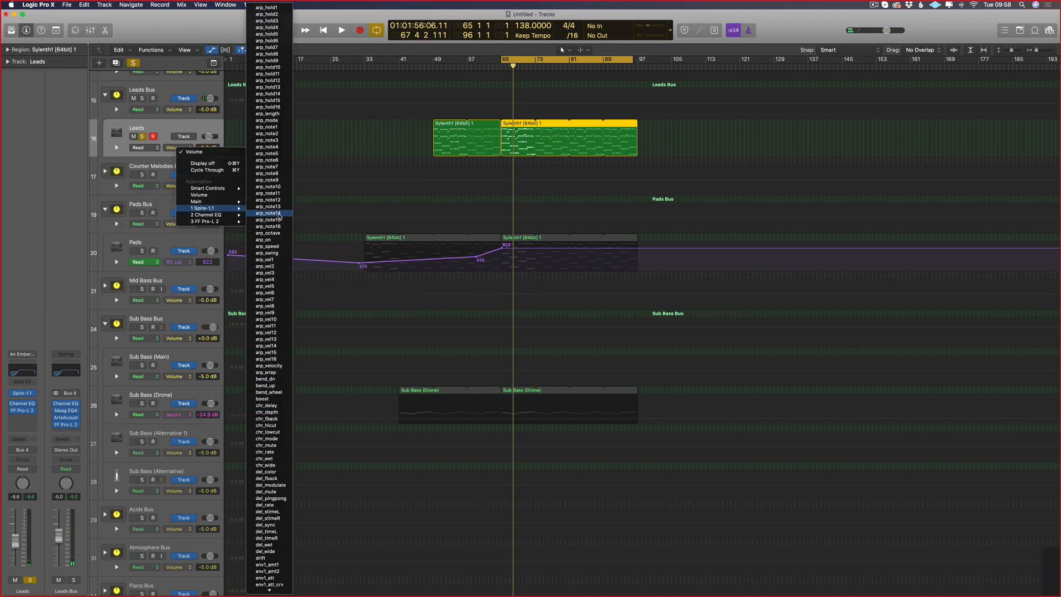
key("f")
key("Down")
key("Down")
key("Down")
key("Down")
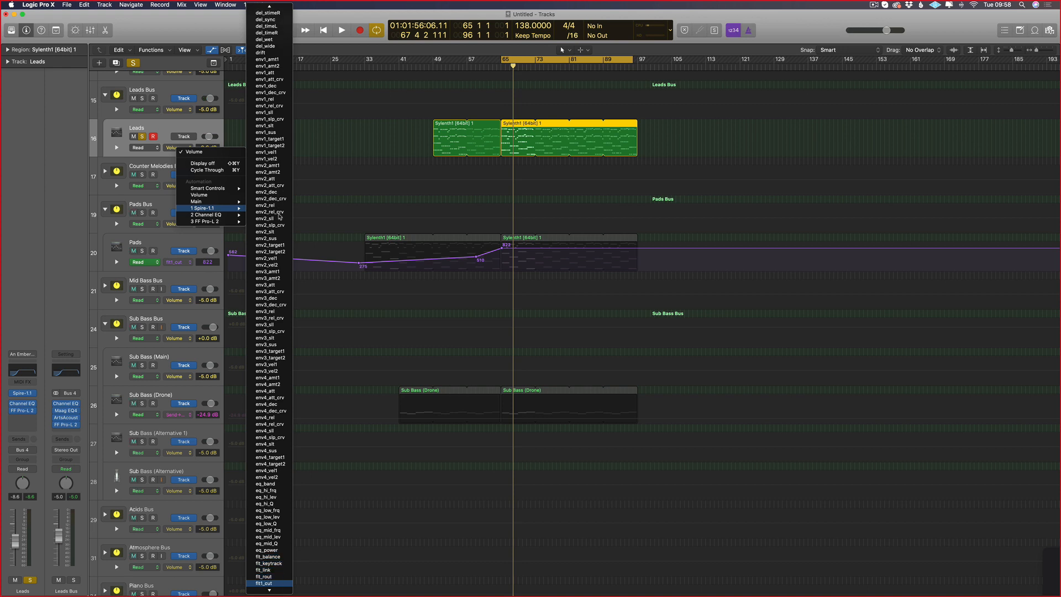
key("Return")
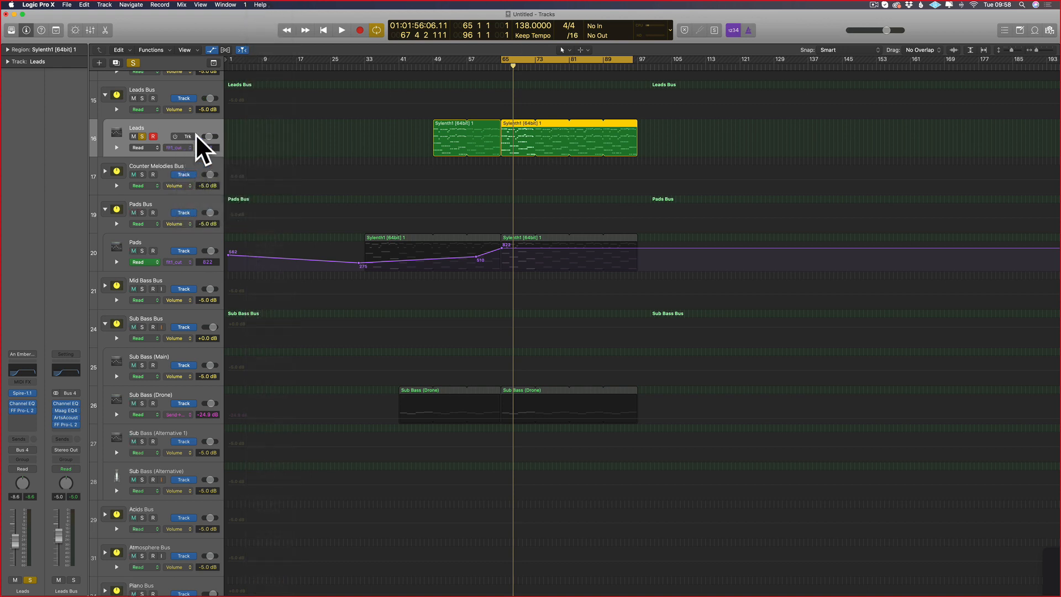
Step: Automate the Leads cutoff to drop to near zero just before bar 49 and rise in a curve to 721 at bar 65
left_click(500, 136)
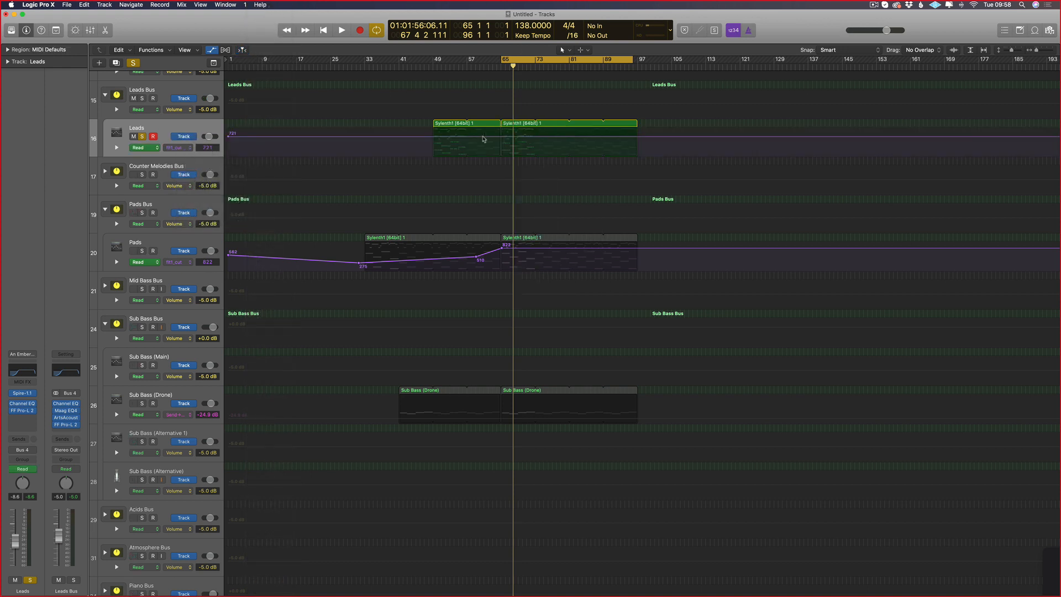
left_click(426, 136)
left_click_drag(429, 136, 485, 162)
key("t")
key("w")
key("t")
key("t")
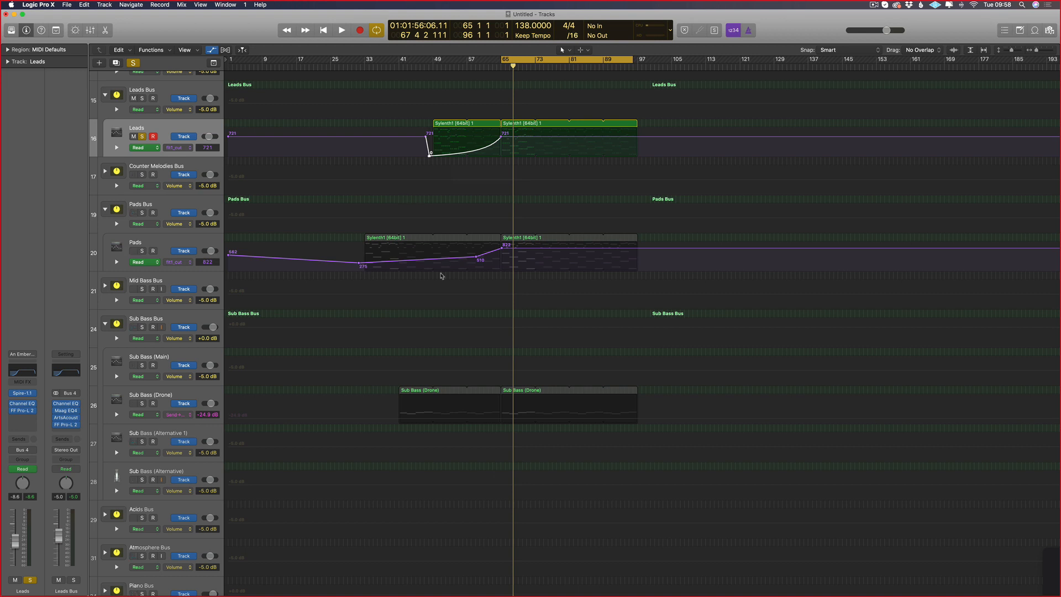
Step: Automate the Pads cutoff to fall from 822 near bar 85 to a low point at bar 97, then return to 822
left_click(353, 263)
left_click(627, 249)
left_click(643, 249)
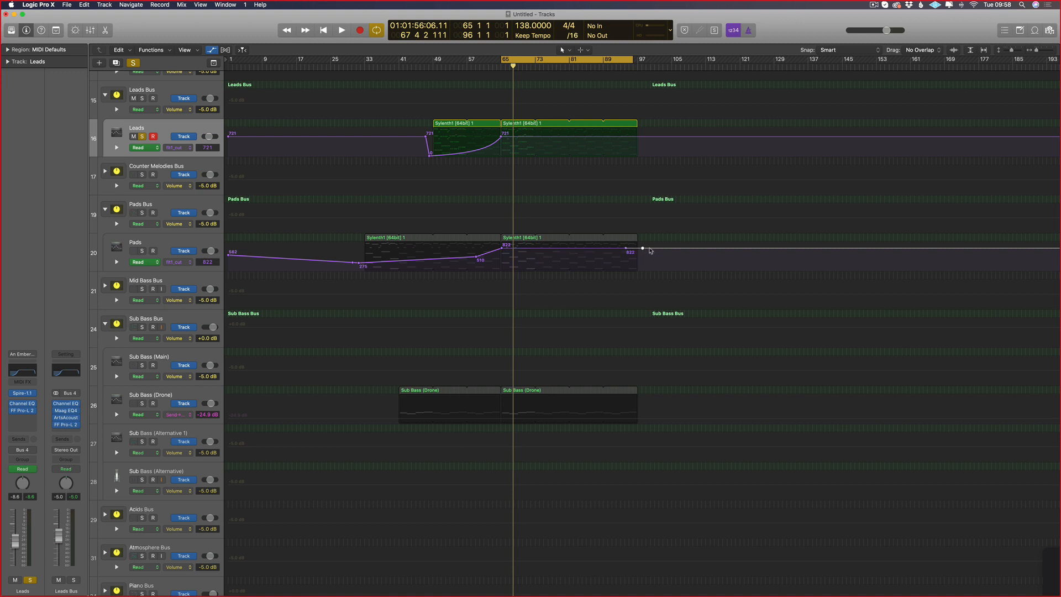
left_click(650, 249)
left_click_drag(644, 249, 589, 246)
Step: Automate the Leads cutoff to fall from 721 near bar 91 to a low point around bar 97
left_click(615, 136)
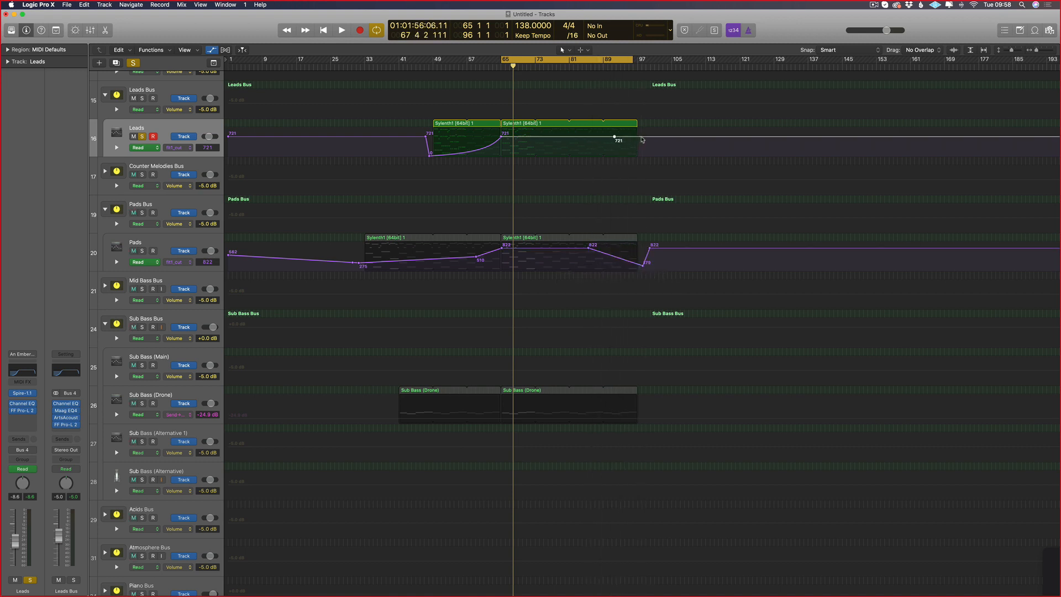
left_click(642, 136)
left_click_drag(642, 137, 643, 151)
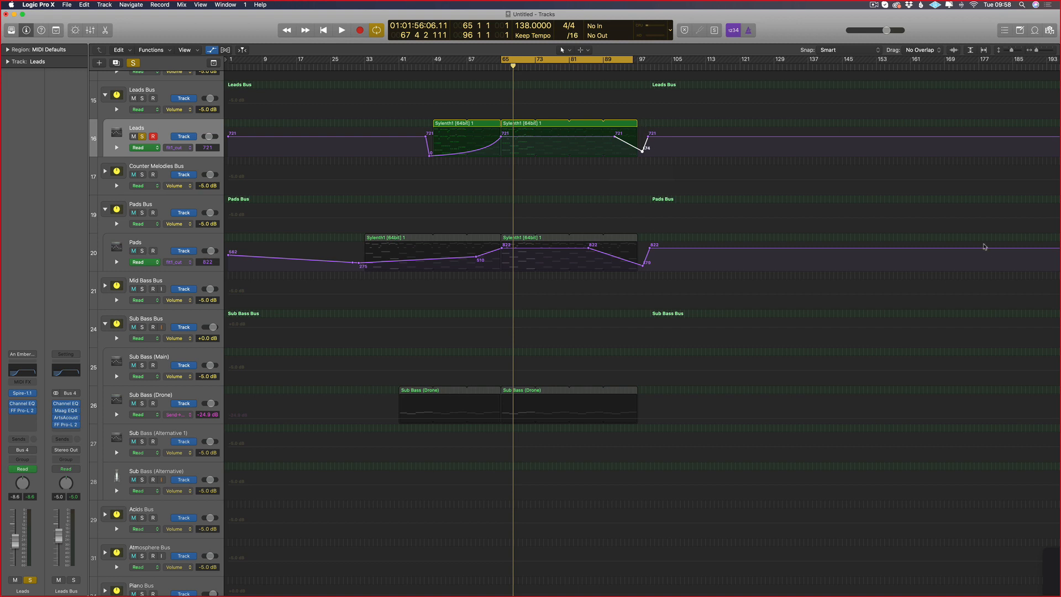
scroll(762, 161, "right", 2)
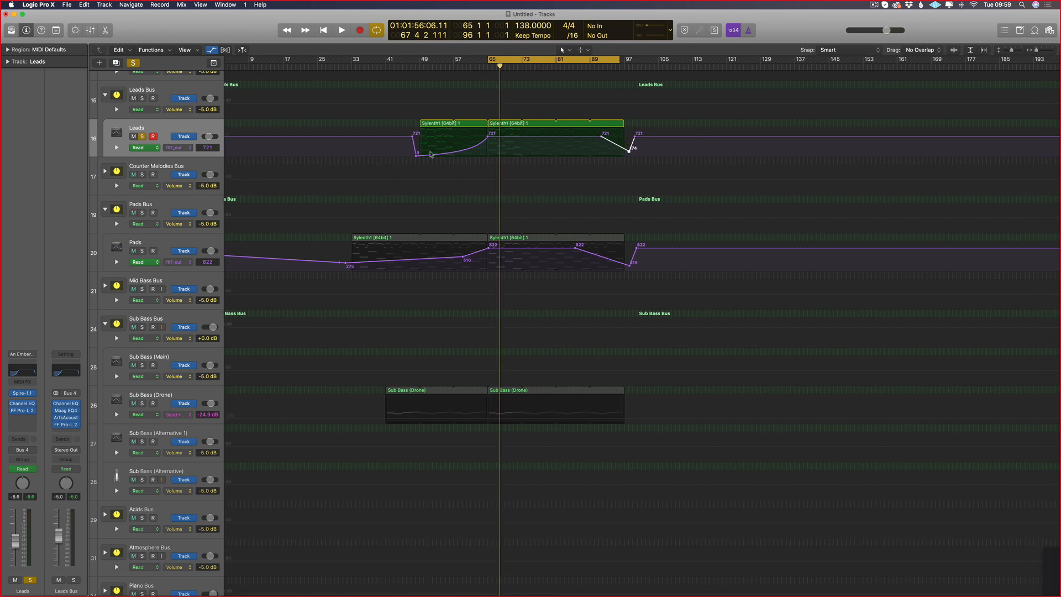
double_click(635, 136)
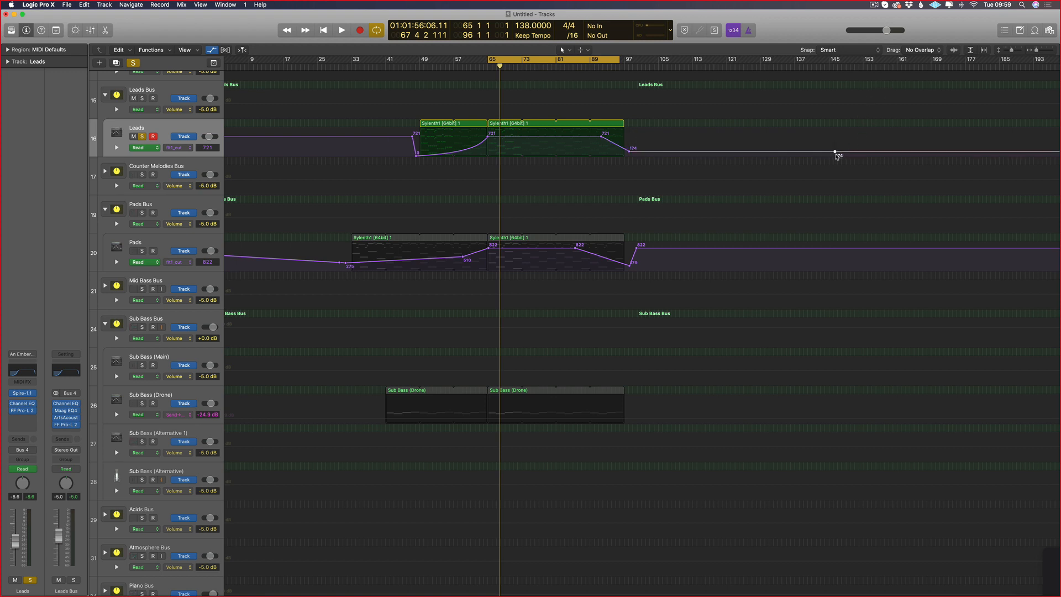
left_click_drag(835, 152, 836, 135)
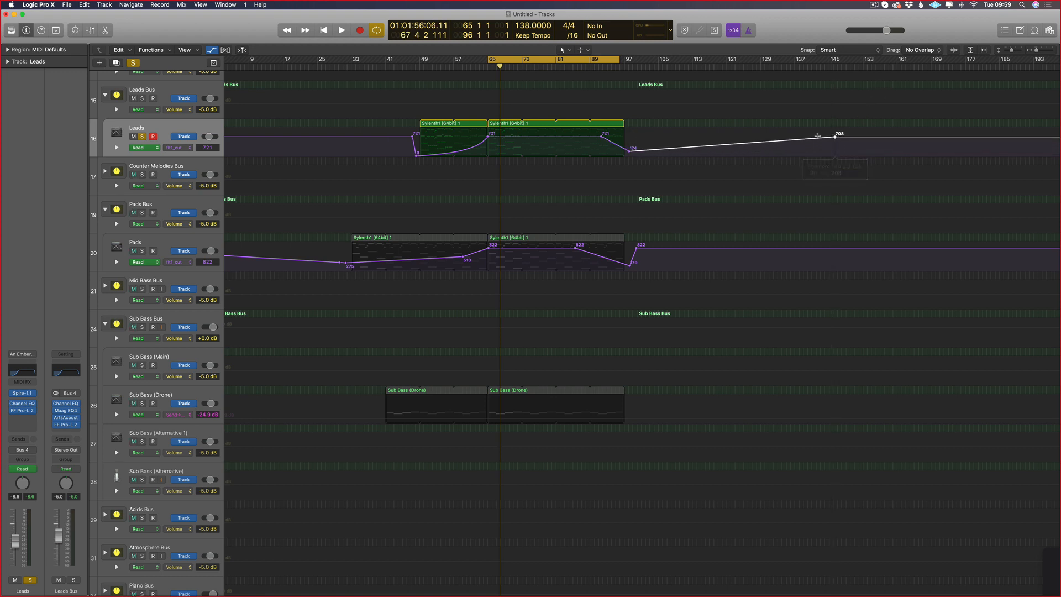
key("cmd+z")
key("cmd+z")
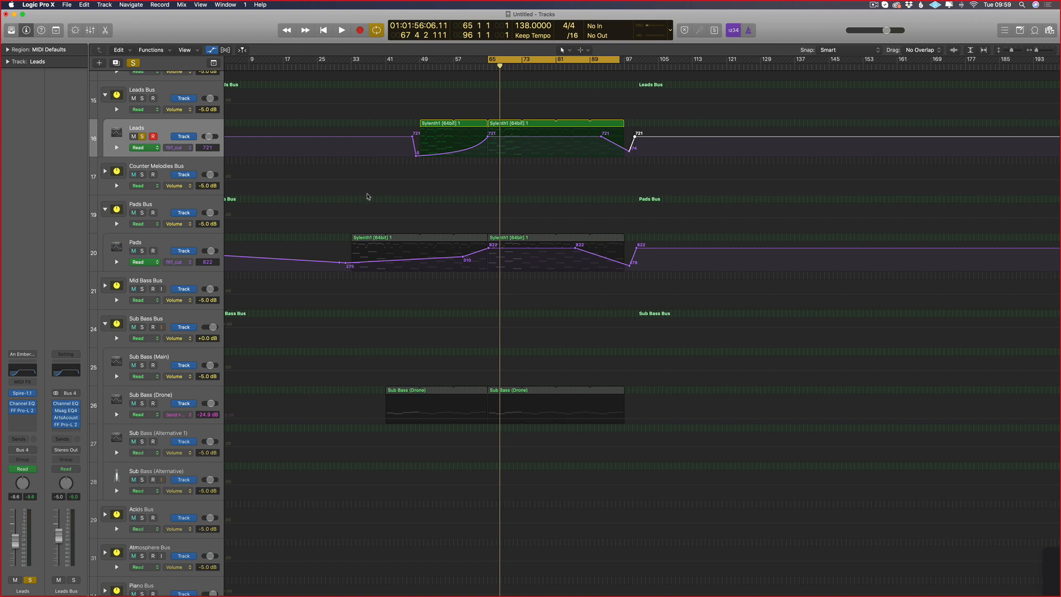
Step: Start the Leads cutoff fall near bar 88 and shift the Leads and Pads low points to just before bar 97, bringing Leads near zero
left_click_drag(601, 137, 587, 138)
left_click_drag(629, 266, 626, 266)
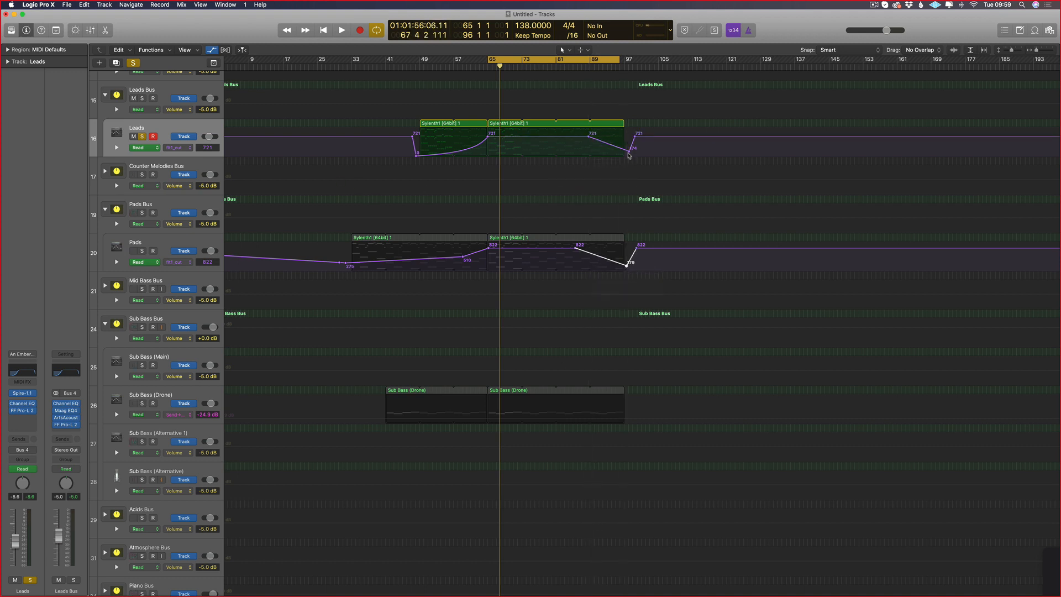
left_click_drag(629, 154, 626, 156)
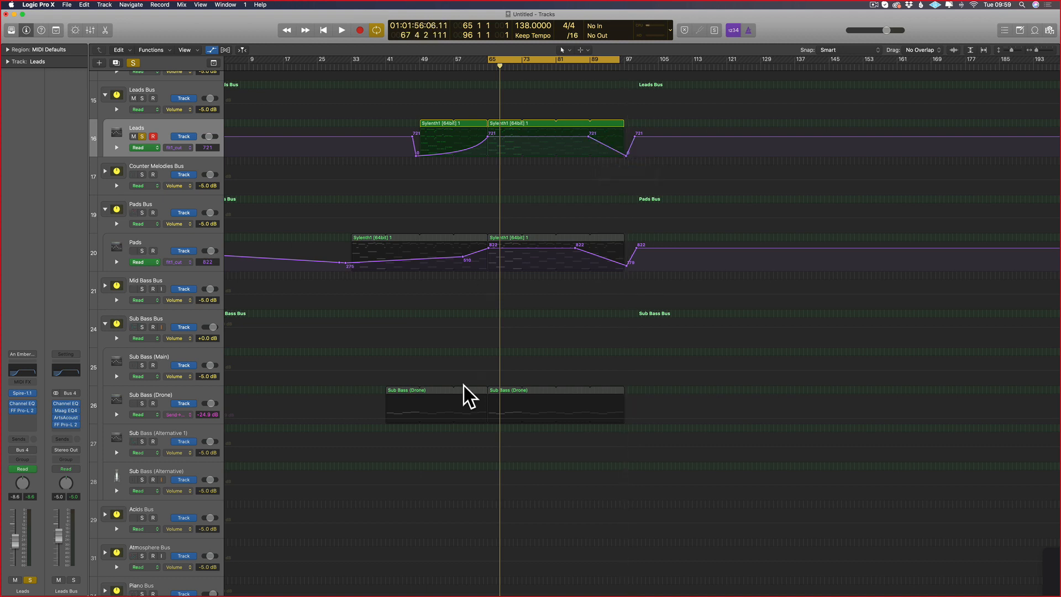
Step: Solo Sub Bass (Drone) in place of the Leads and audition it from bar 65 with its ES2 synth open
left_click(169, 399)
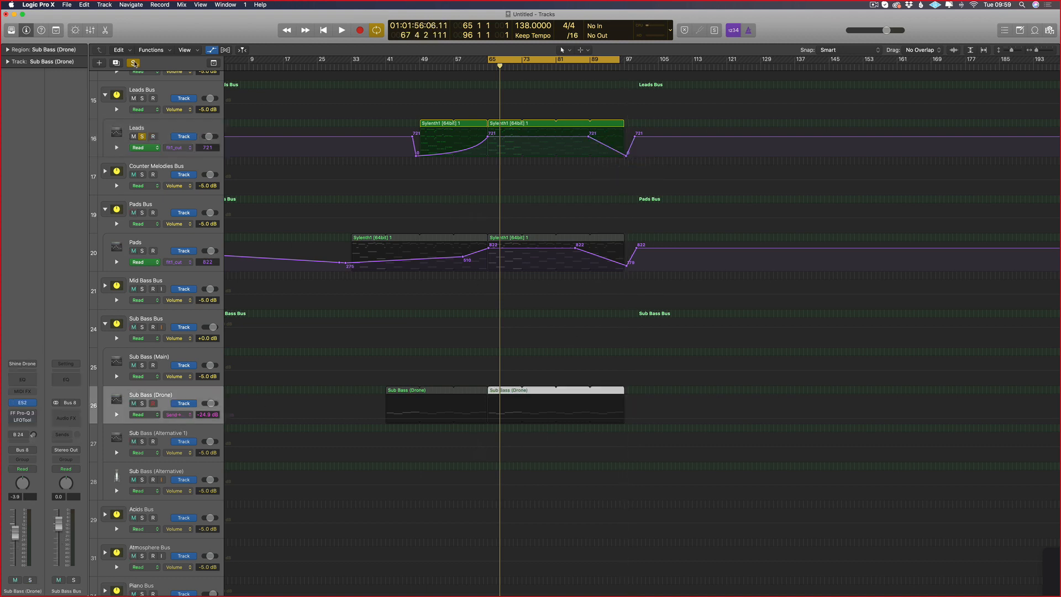
left_click(143, 404)
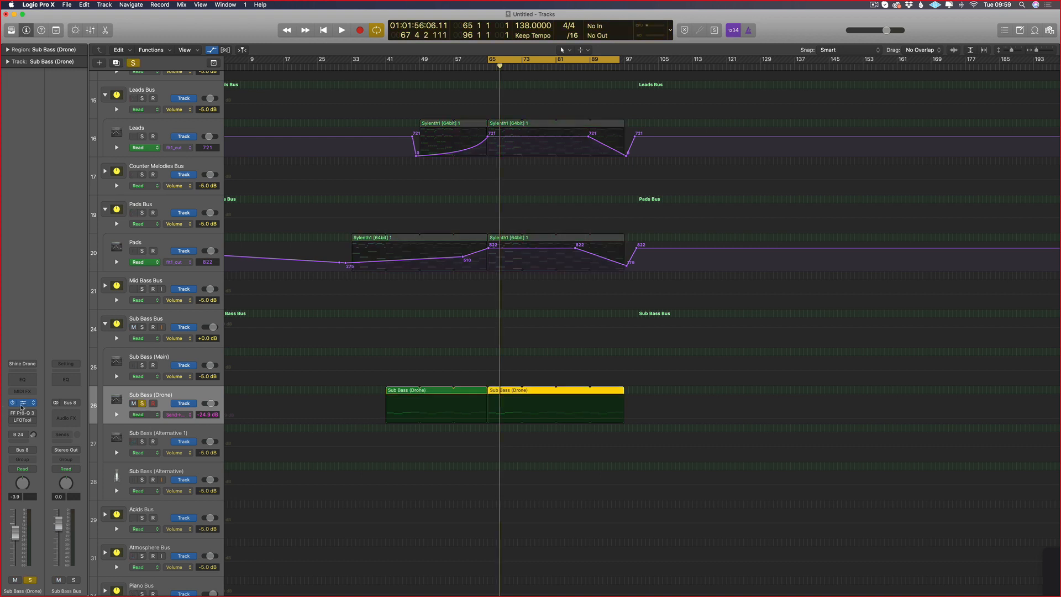
left_click(22, 402)
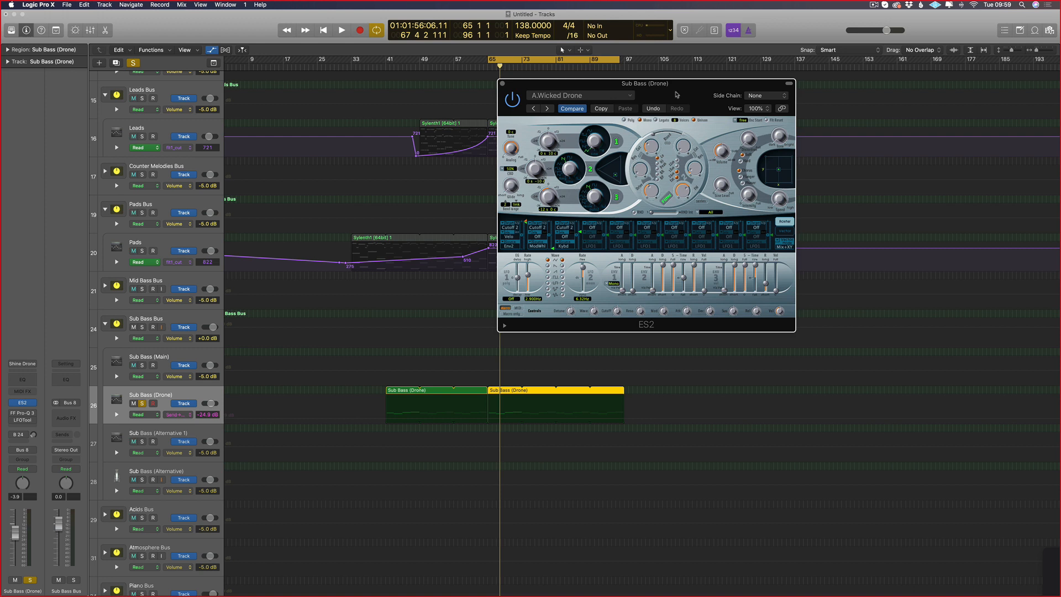
left_click_drag(643, 86, 617, 95)
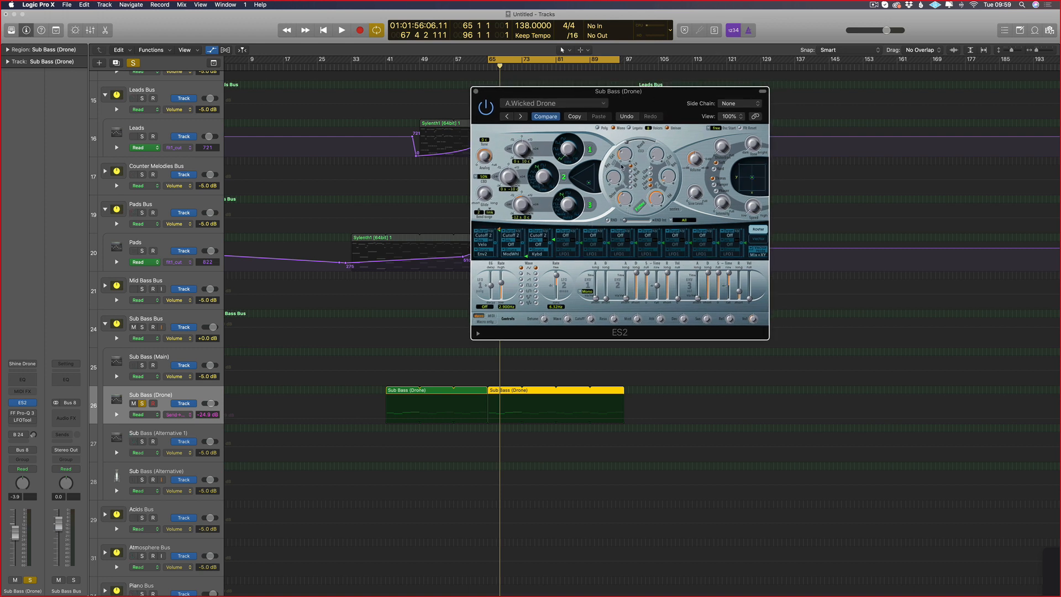
key("space")
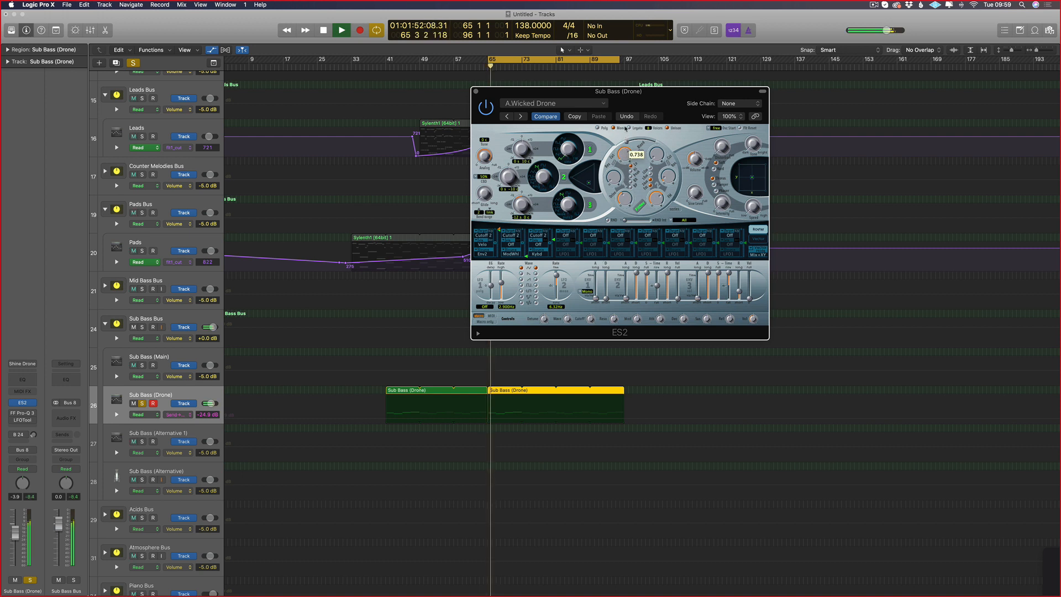
key("space")
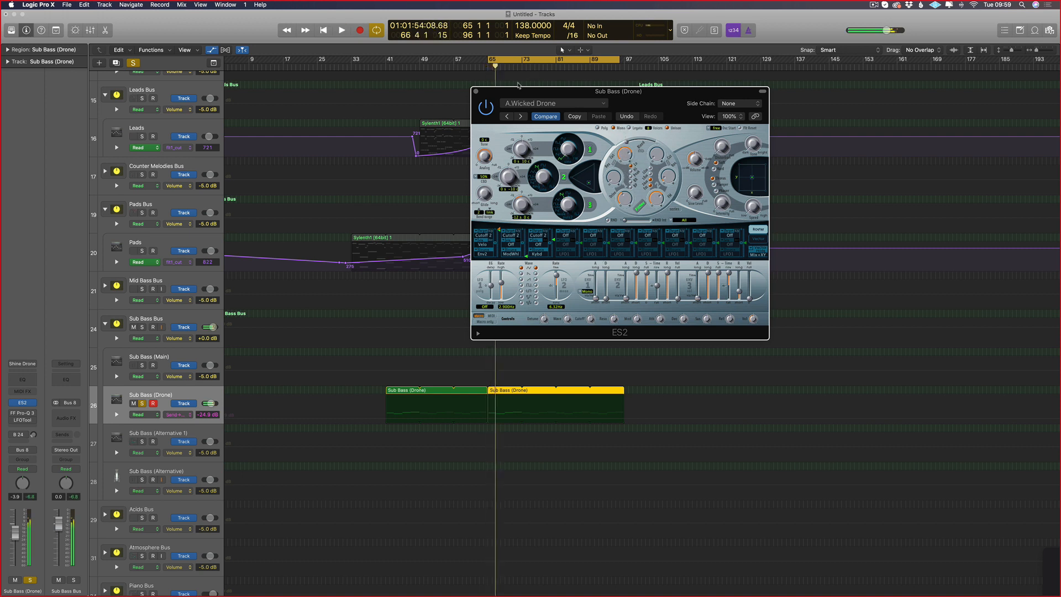
left_click(473, 90)
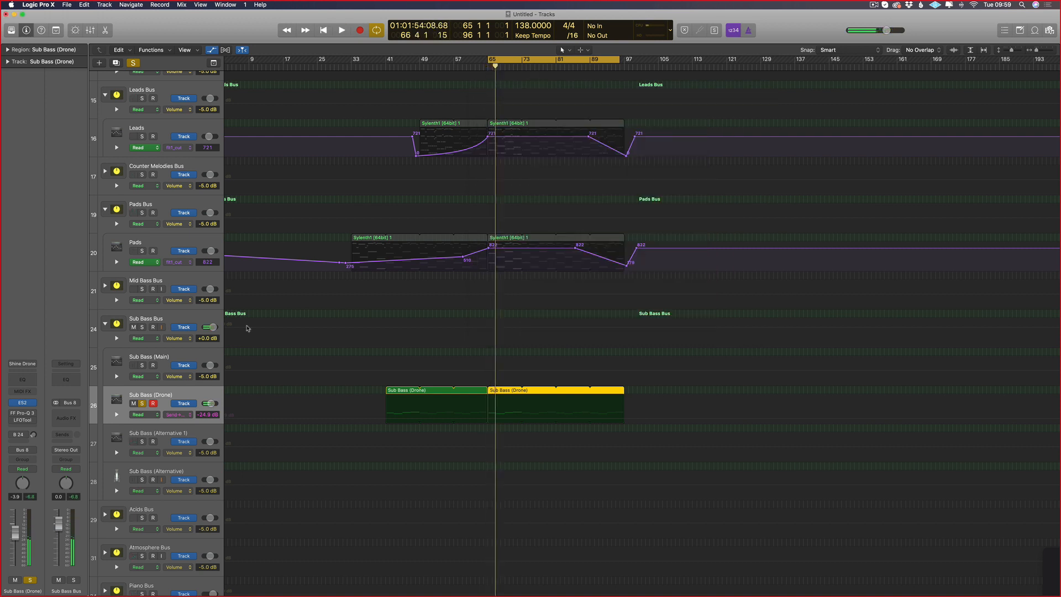
Step: Set the Sub Bass (Drone) automation lane to ES2's MMF Cutoff parameter
left_click(171, 416)
mouse_move(199, 466)
mouse_move(264, 480)
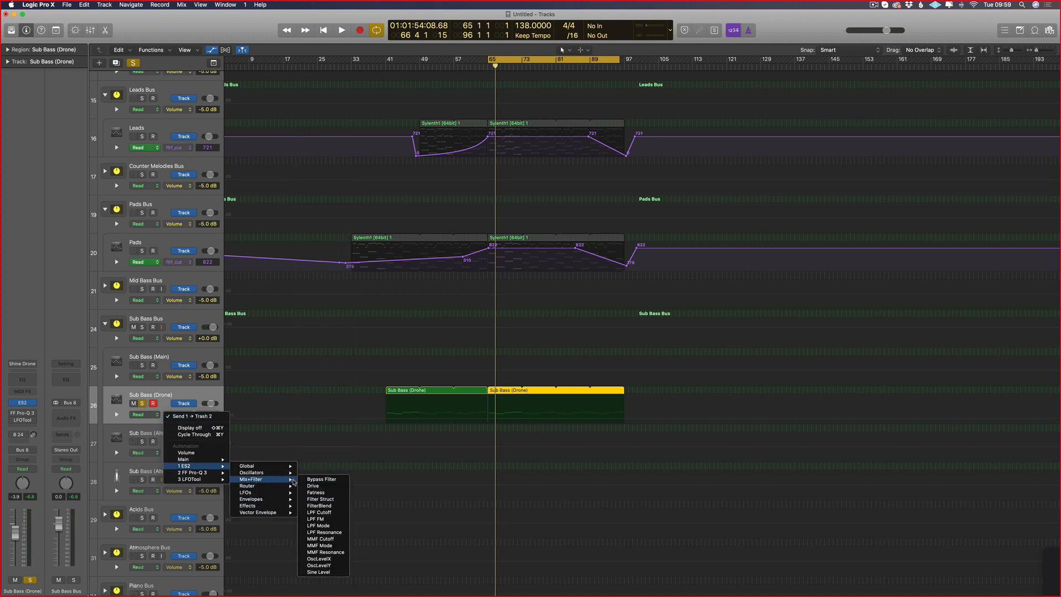
mouse_move(275, 479)
left_click(321, 538)
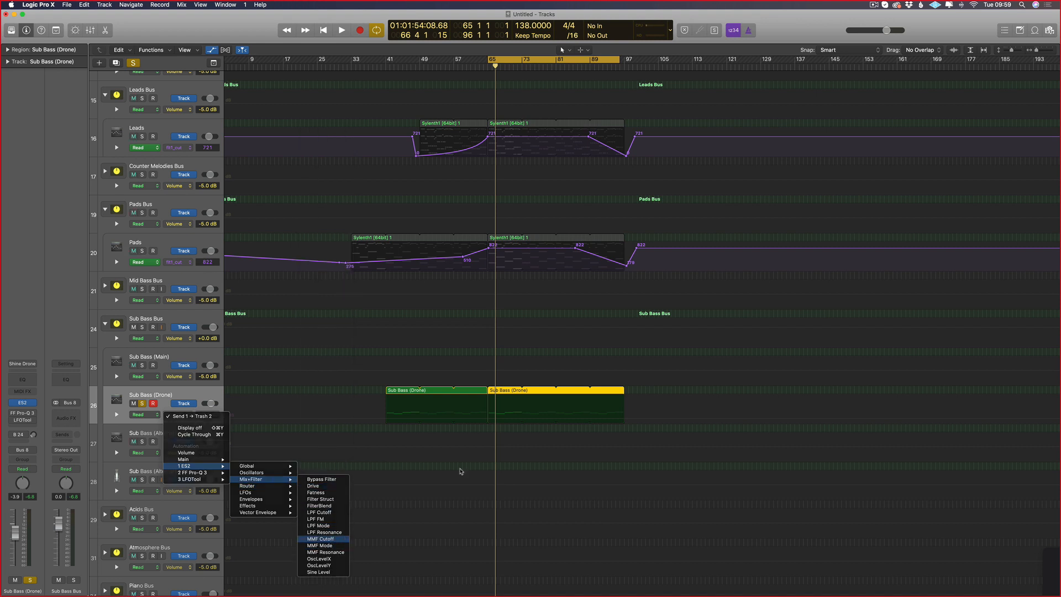
Step: Automate the drone's MMF Cutoff to drop to zero just before bar 41 and rise in a curve to 0.778 at bar 65
left_click(490, 402)
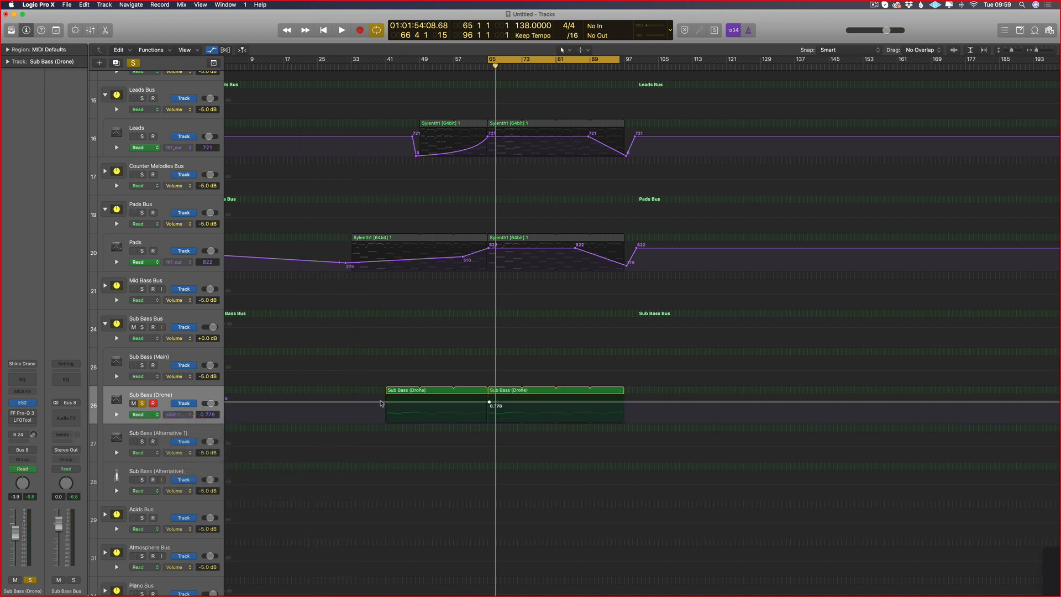
left_click(379, 403)
left_click(381, 402)
left_click_drag(382, 403, 381, 426)
key("t")
left_click(469, 411)
left_click_drag(469, 409, 486, 402)
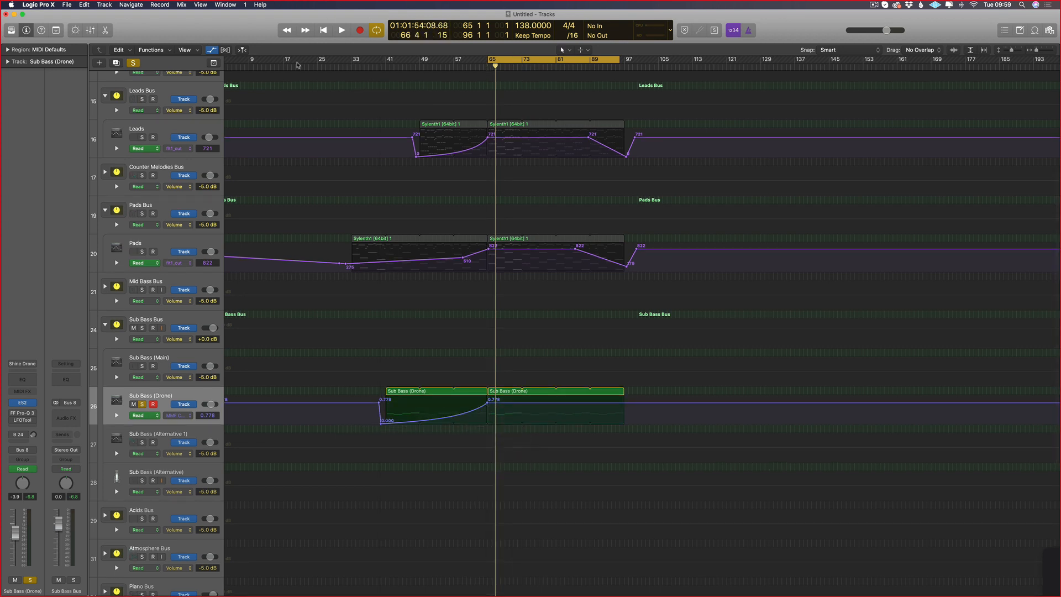
Step: Return the playhead to bar 65, clear the solo, and hide the automation lanes
key("Return")
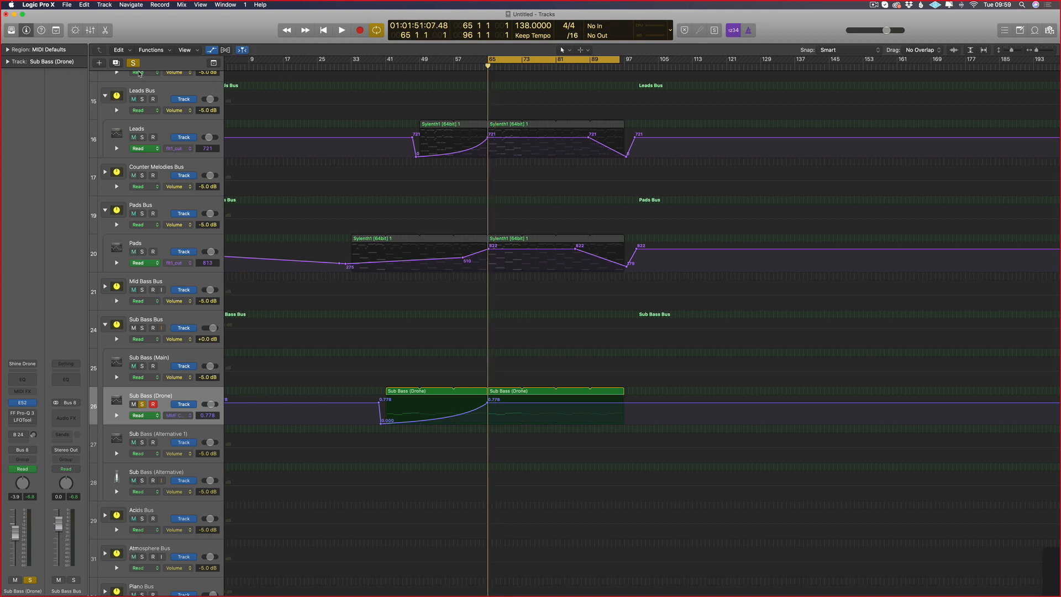
left_click(133, 63)
key("a")
key("super+Up")
key("super+Up")
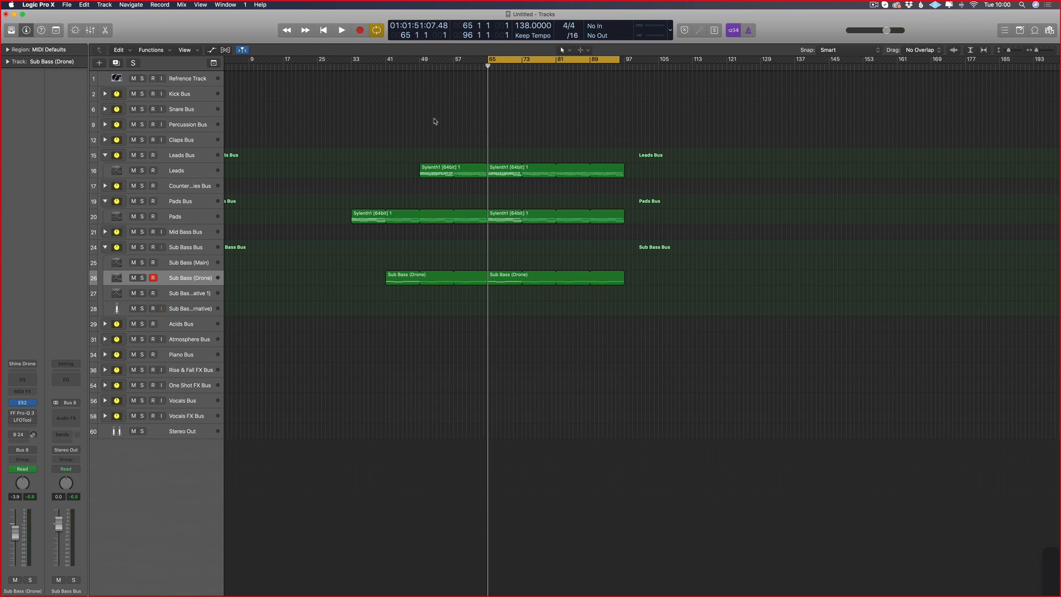
Step: Solo Sub Bass (Drone) and automate its MMF Cutoff to fall from 0.778 near bar 88 to near zero just past bar 97
left_click(142, 278)
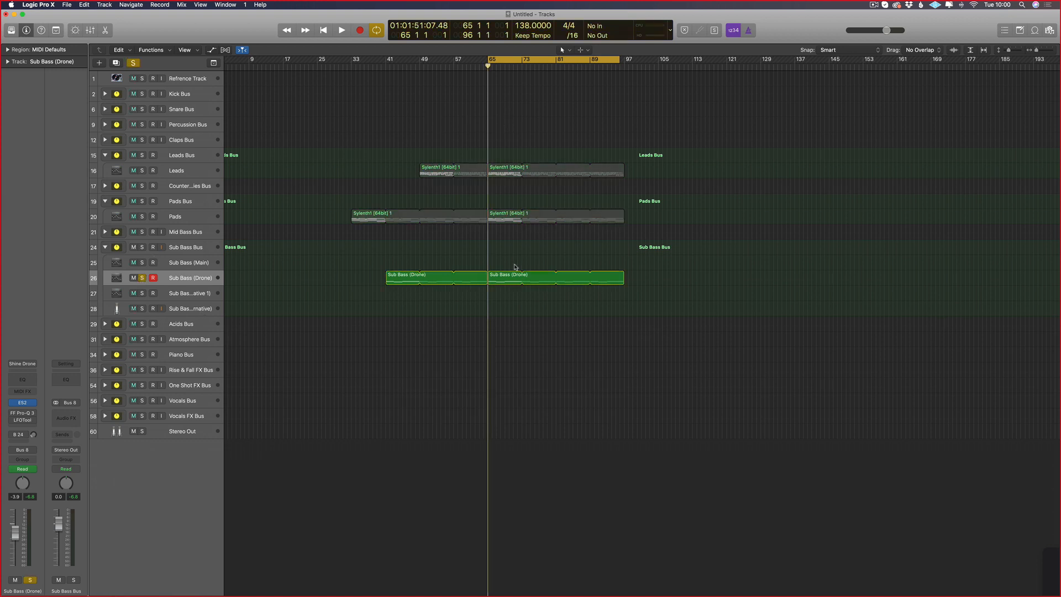
key("a")
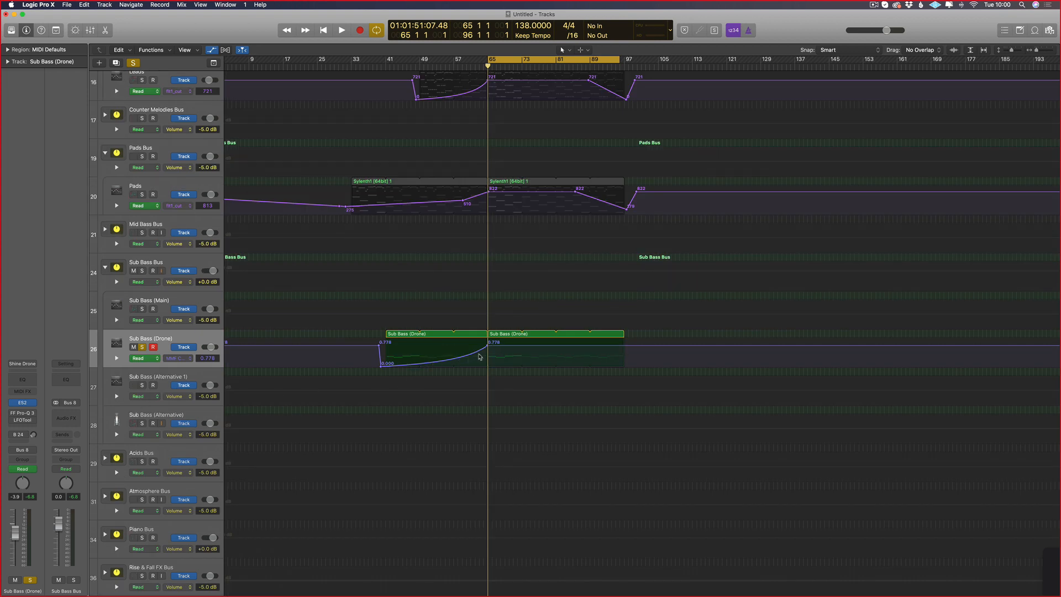
left_click(585, 345)
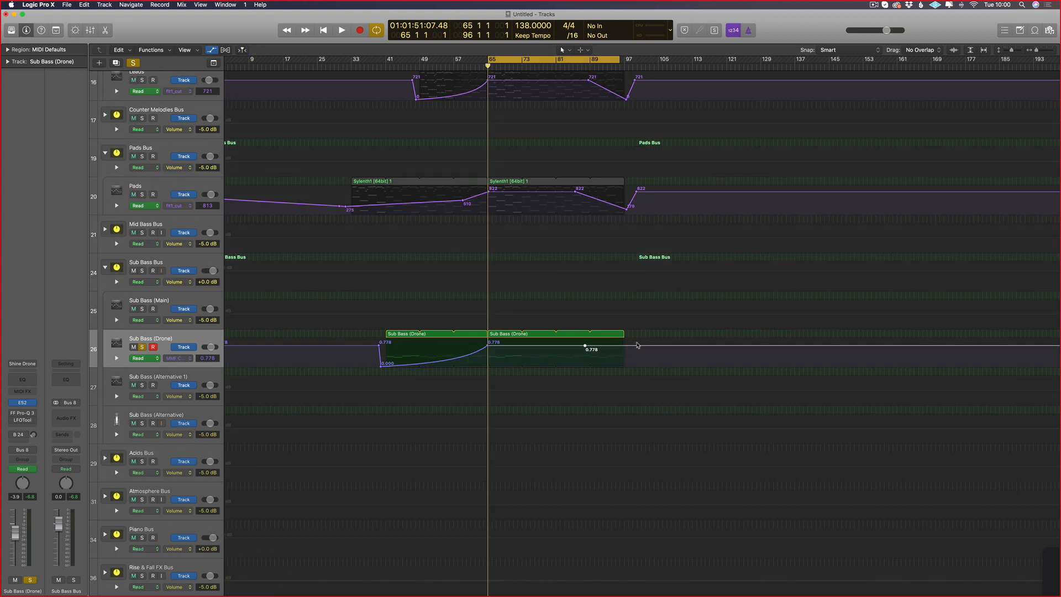
left_click(631, 346)
left_click_drag(630, 347, 631, 365)
key("a")
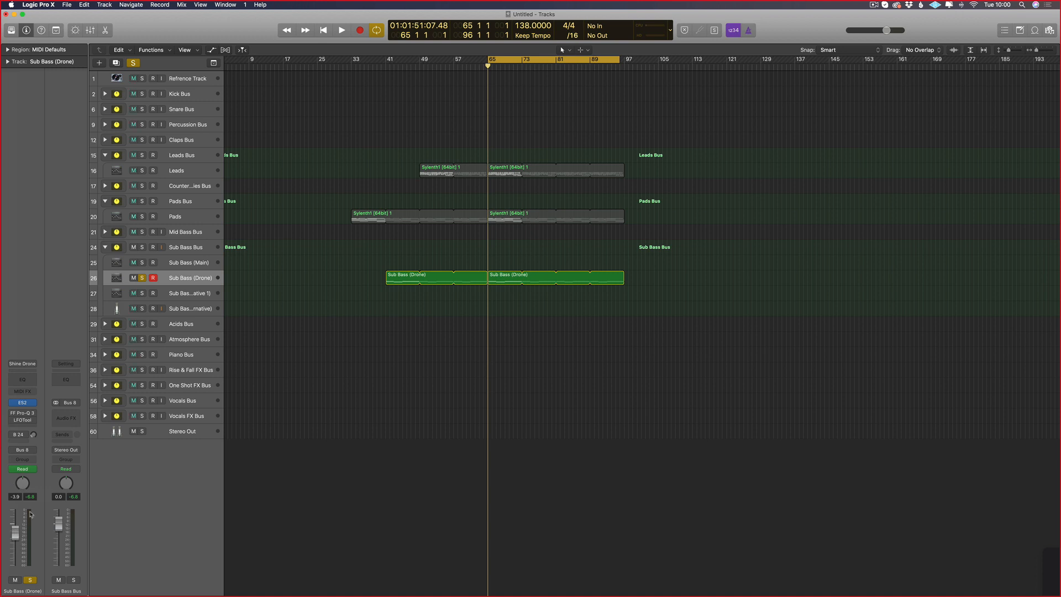
Step: Lower the Sub Bass (Drone) volume to -10.0 dB while auditioning it from bar 65
key("space")
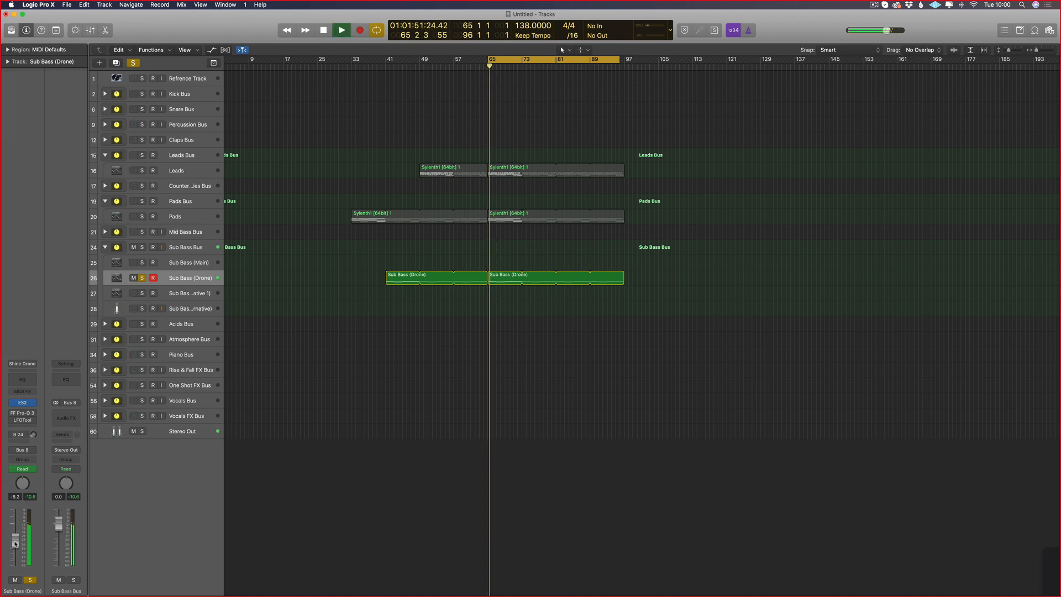
key("space")
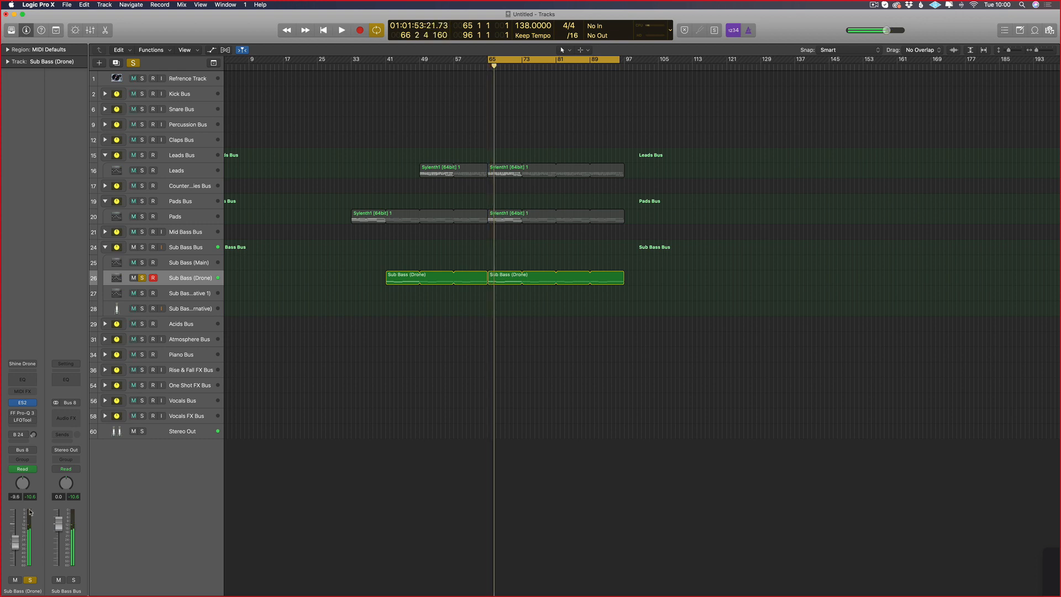
key("space")
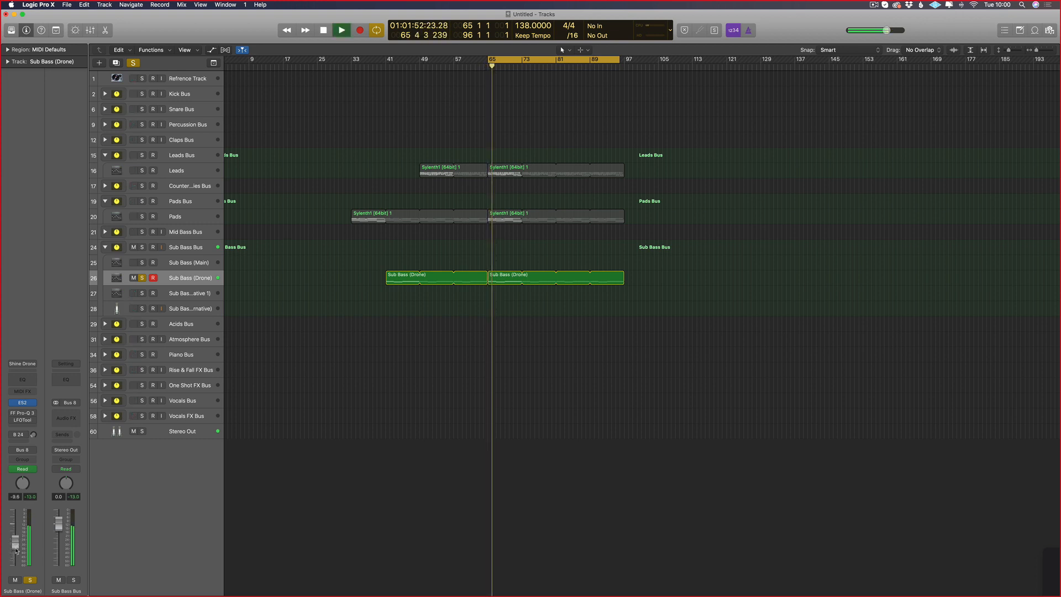
key("space")
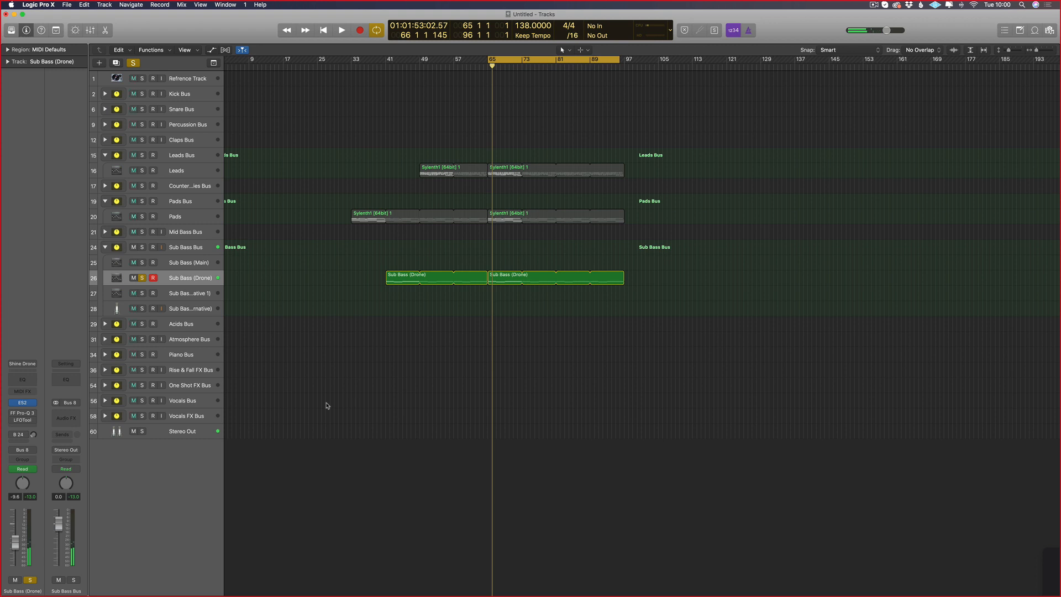
key("space")
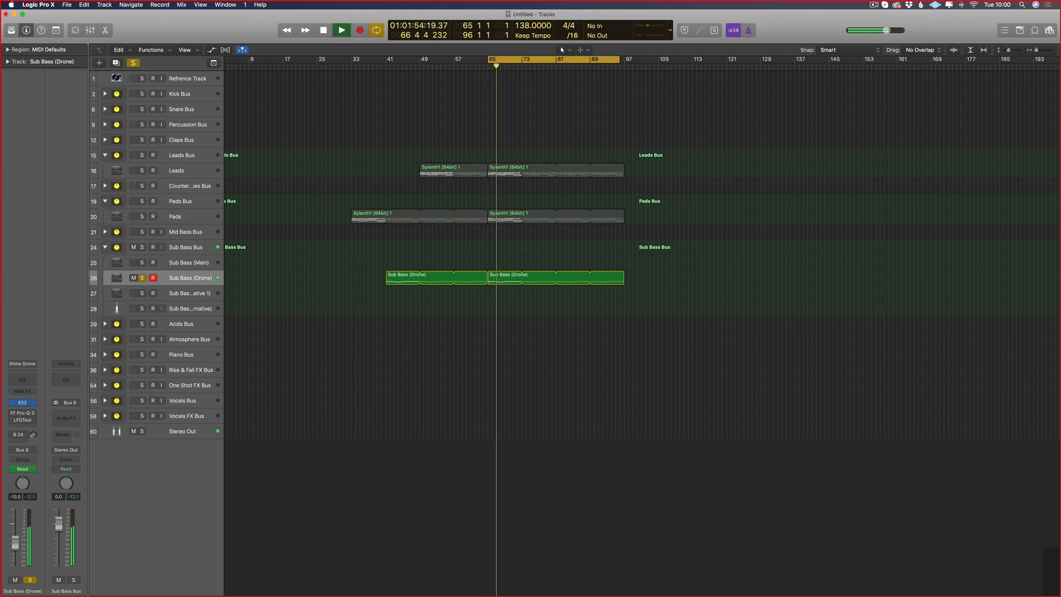
key("space")
key("space")
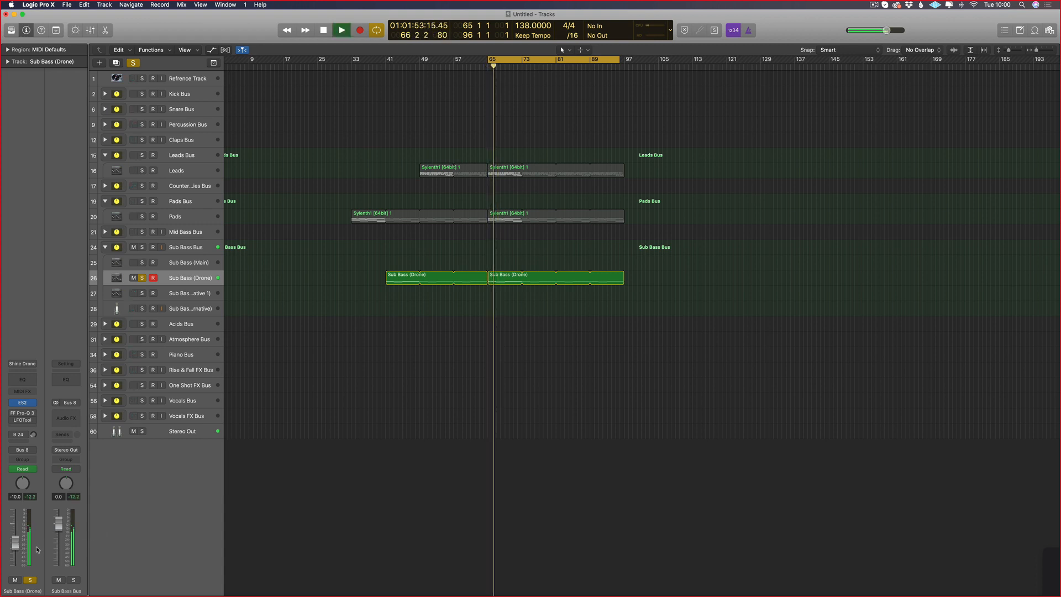
key("space")
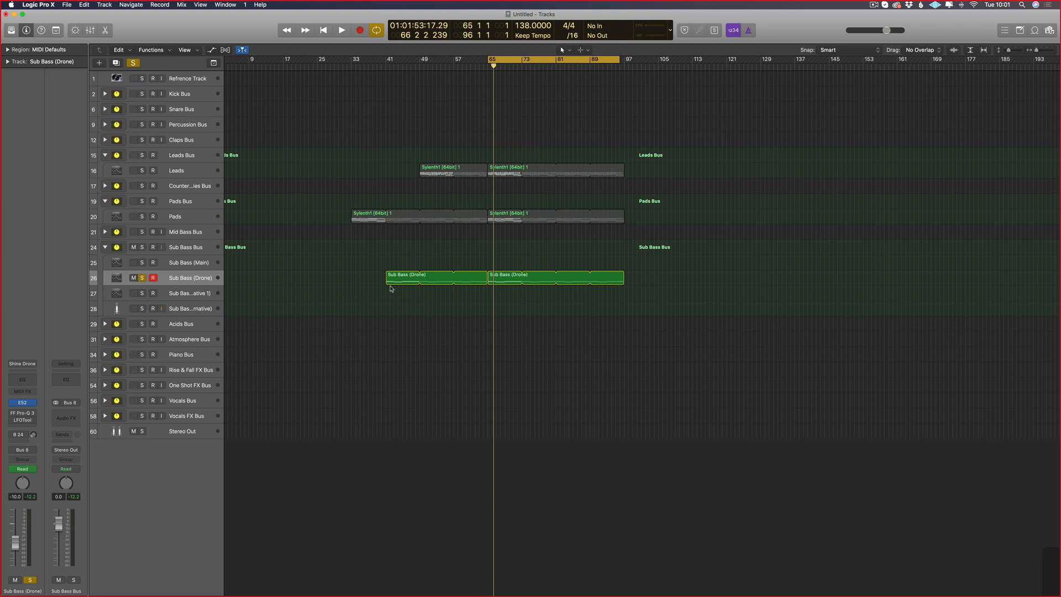
left_click_drag(384, 274, 389, 273)
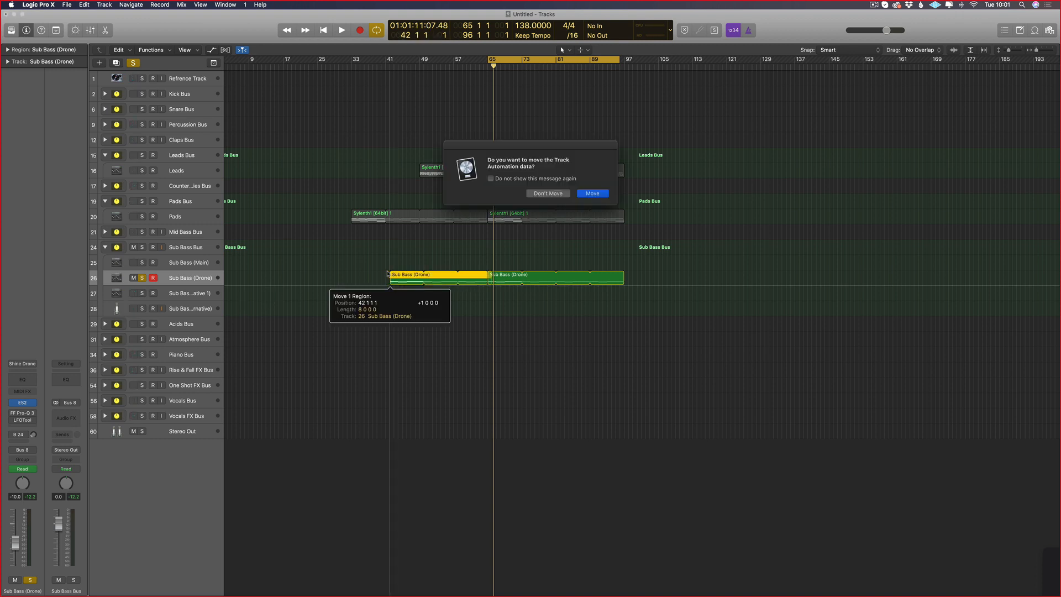
left_click(533, 194)
left_click(347, 297)
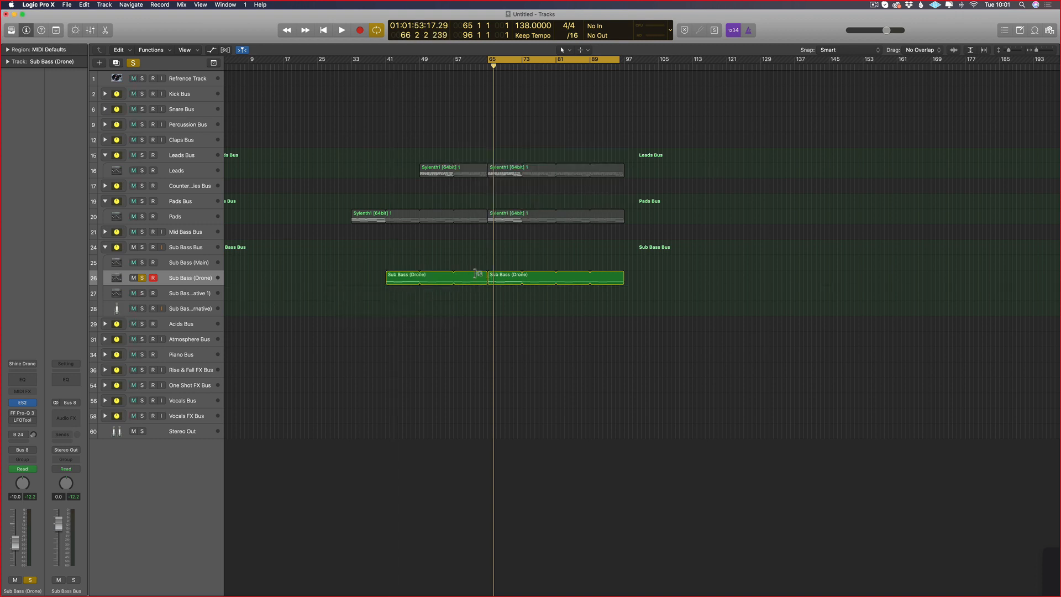
Step: Solo Pads and Leads together with the drone and lower the Pads volume to -16.0 dB while auditioning from bar 65
key("Return")
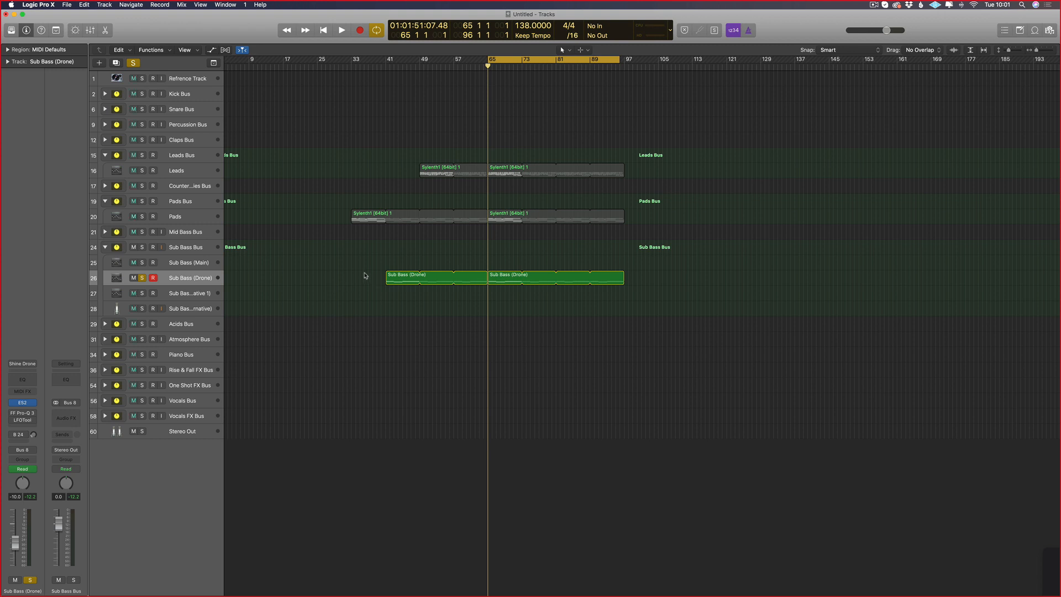
left_click_drag(365, 276, 723, 276)
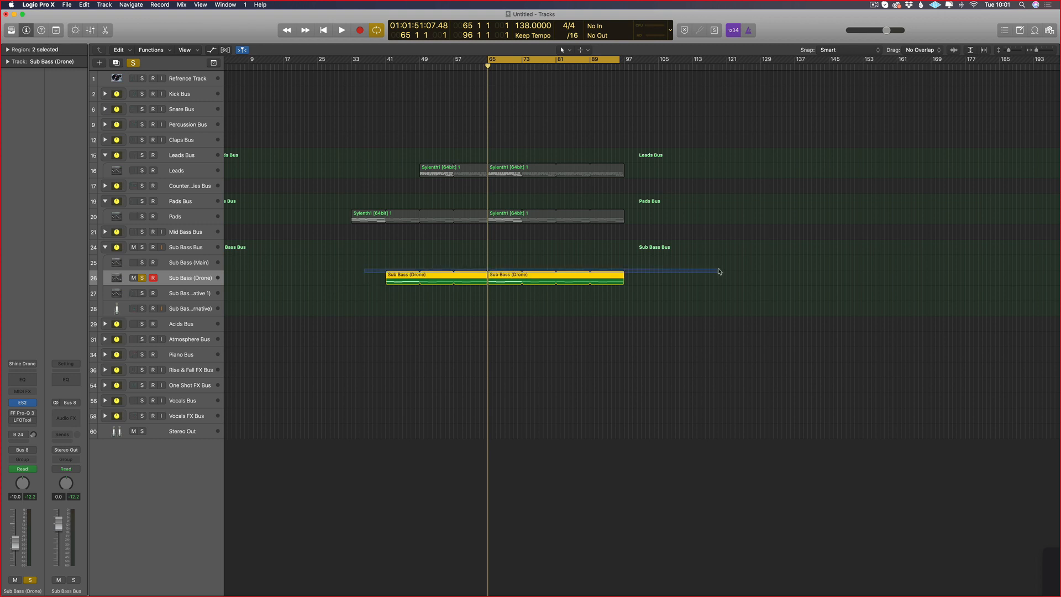
left_click(148, 221)
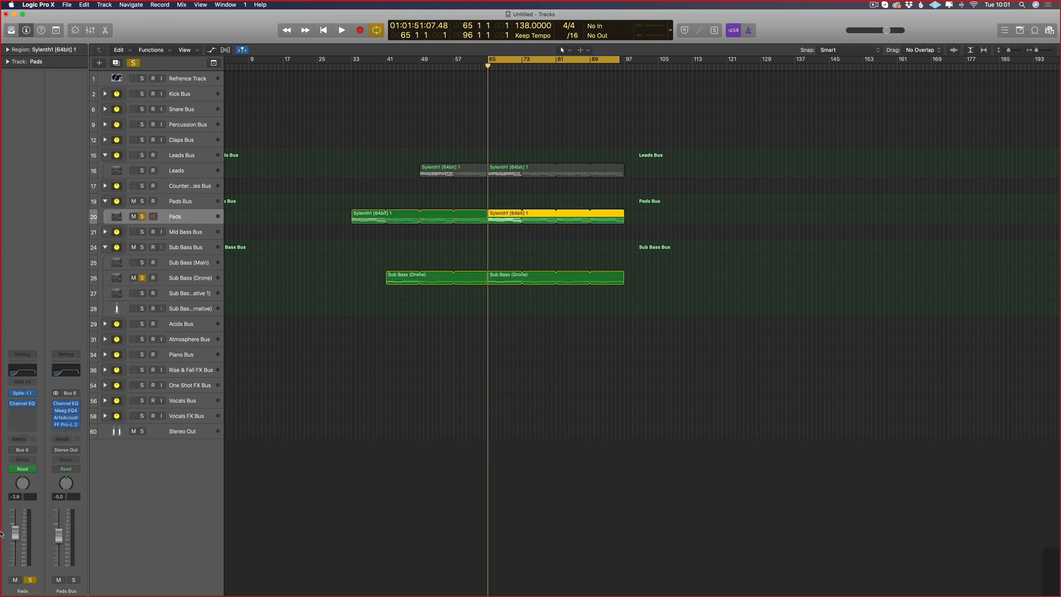
left_click_drag(15, 533, 15, 564)
left_click(146, 175)
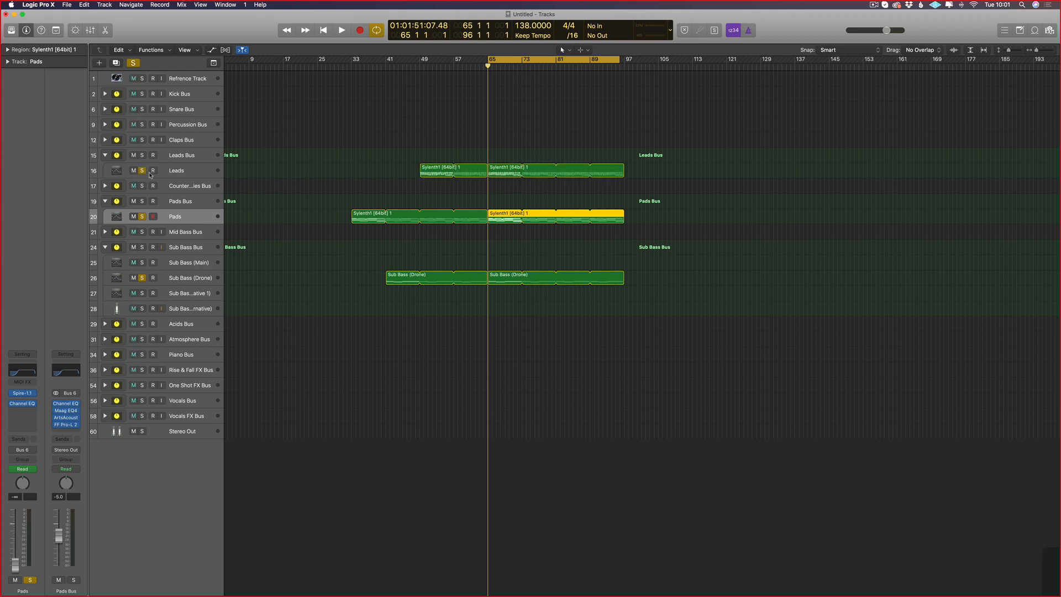
mouse_move(15, 540)
left_mouse_down()
mouse_move(14, 565)
mouse_move(15, 548)
left_mouse_up()
left_click(183, 214)
key("space")
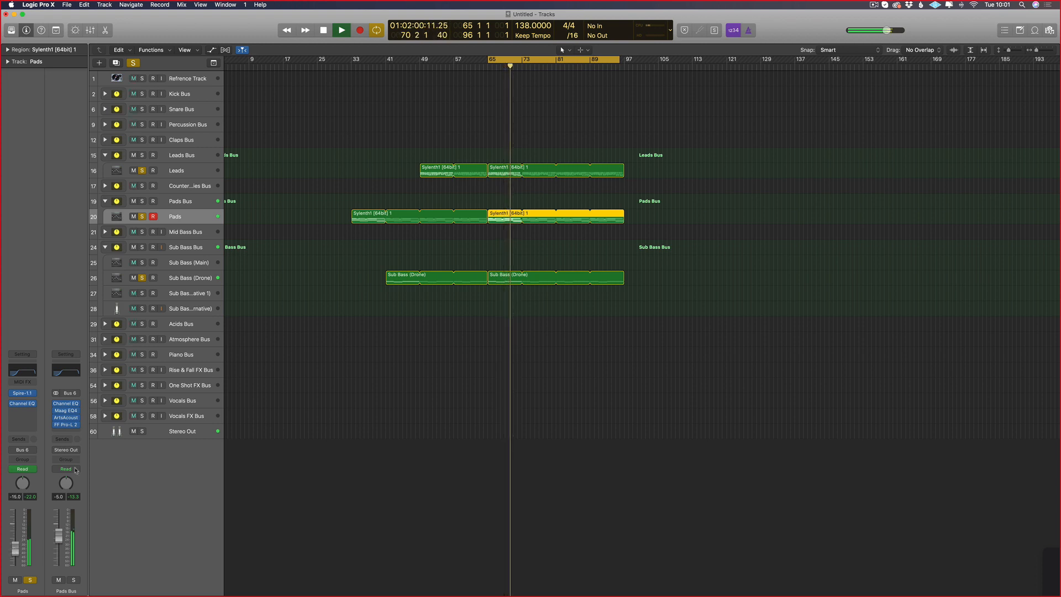
Step: Set the Leads volume to -20.0 dB against the Pads and drone during playback, and stop playback
left_click(172, 171)
left_click_drag(15, 562, 19, 552)
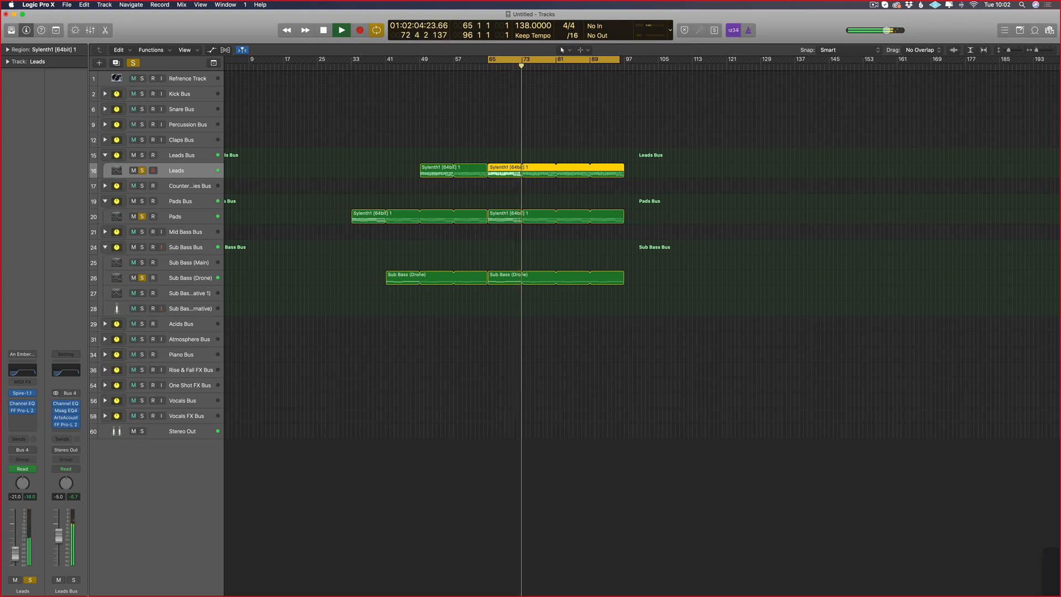
left_click(12, 411)
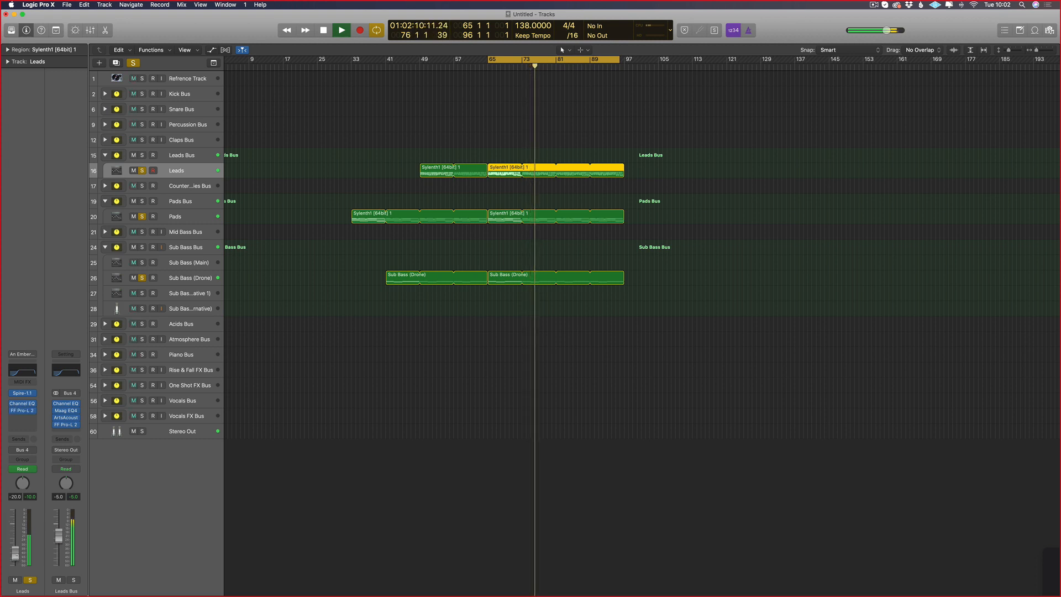
left_click_drag(17, 559, 16, 555)
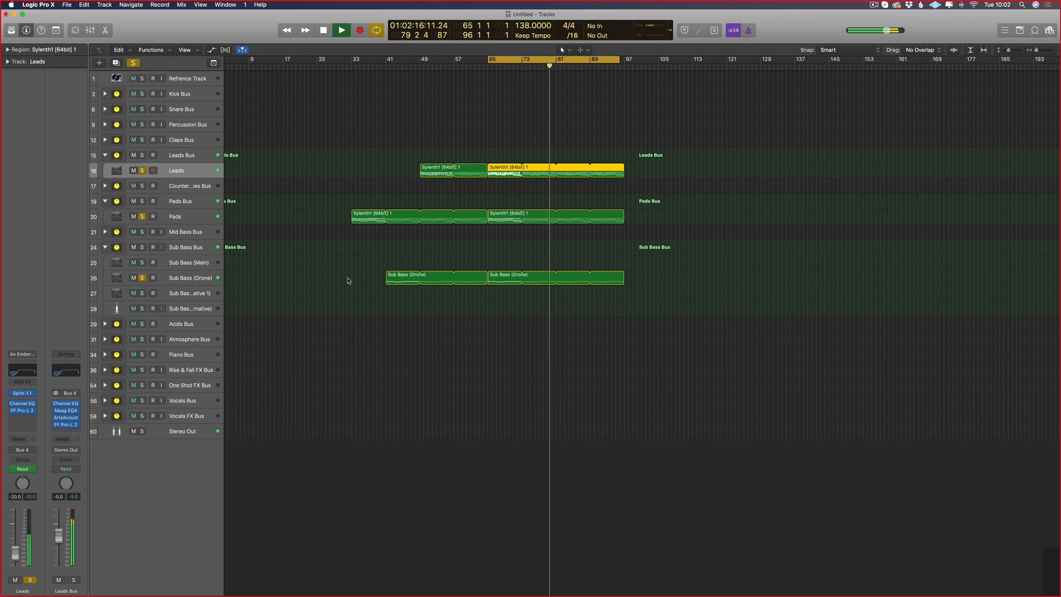
key("space")
Step: Extend the cycle range back to bar 33, clear all solos, and return the playhead to the project start with nothing selected
left_click_drag(490, 57, 353, 77)
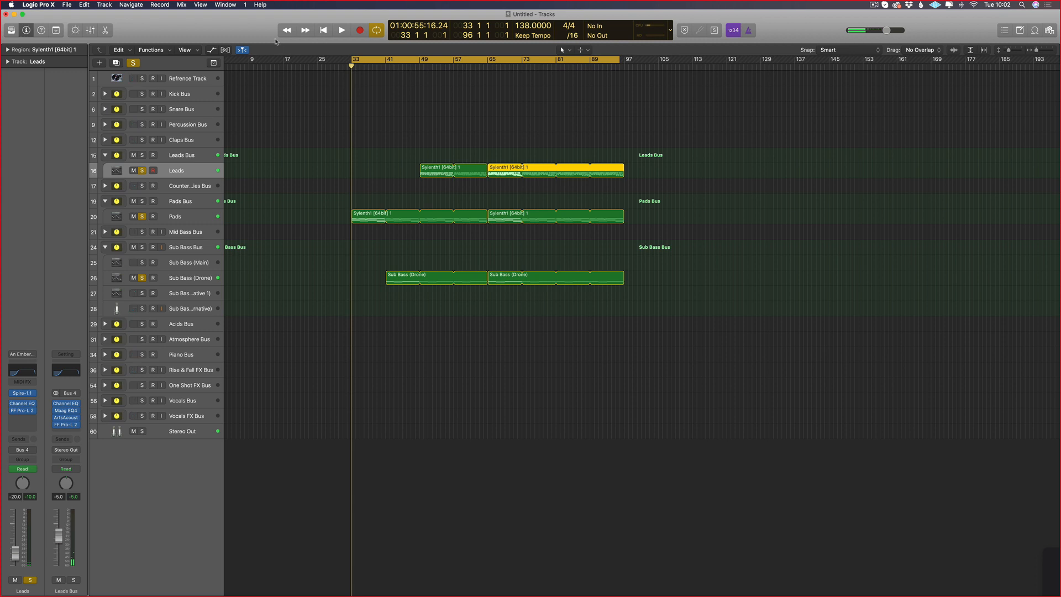
left_click(132, 63)
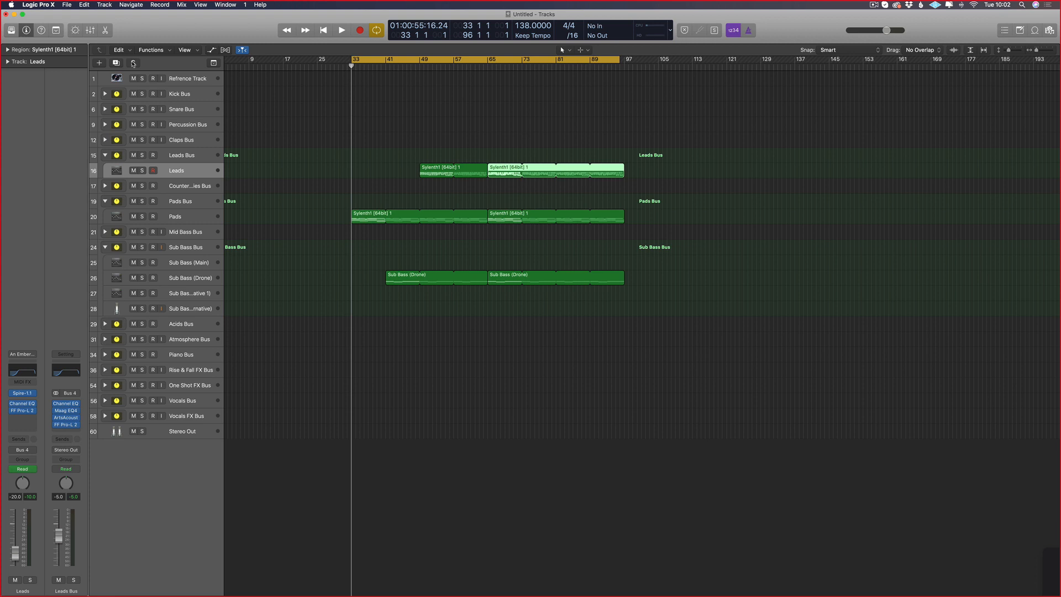
key("Return")
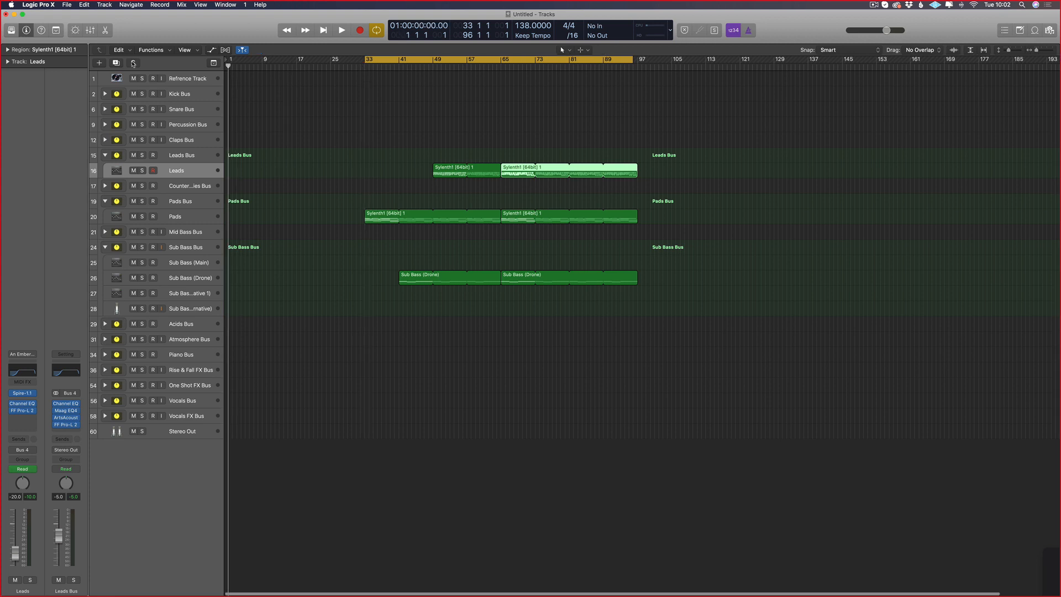
key("Return")
left_click_drag(669, 169, 229, 356)
left_click(240, 348)
key("Return")
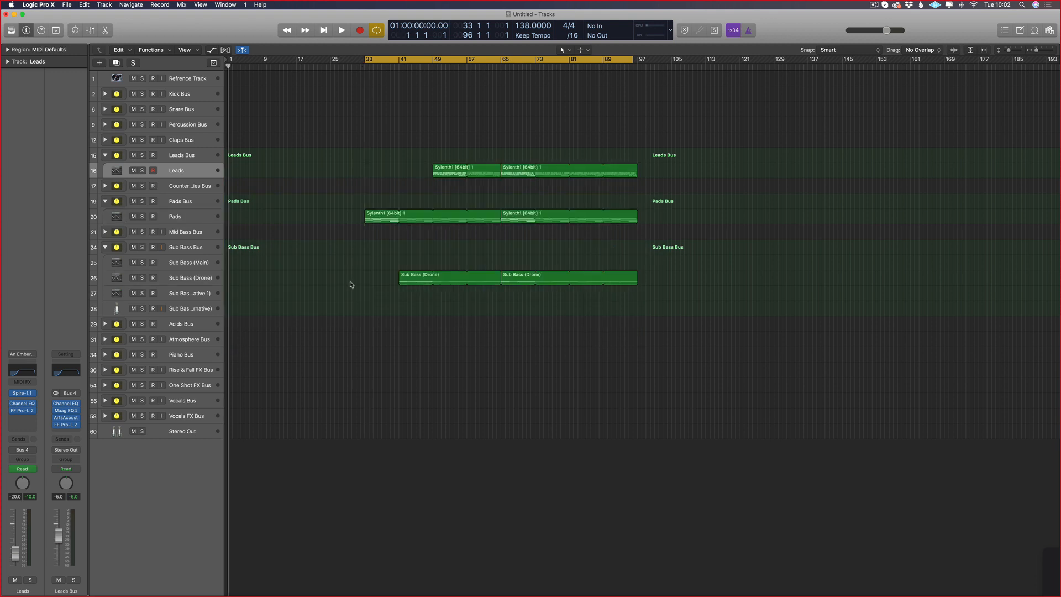
Step: Play the arrangement and examine the notes of both Leads regions in the Piano Roll
key("space")
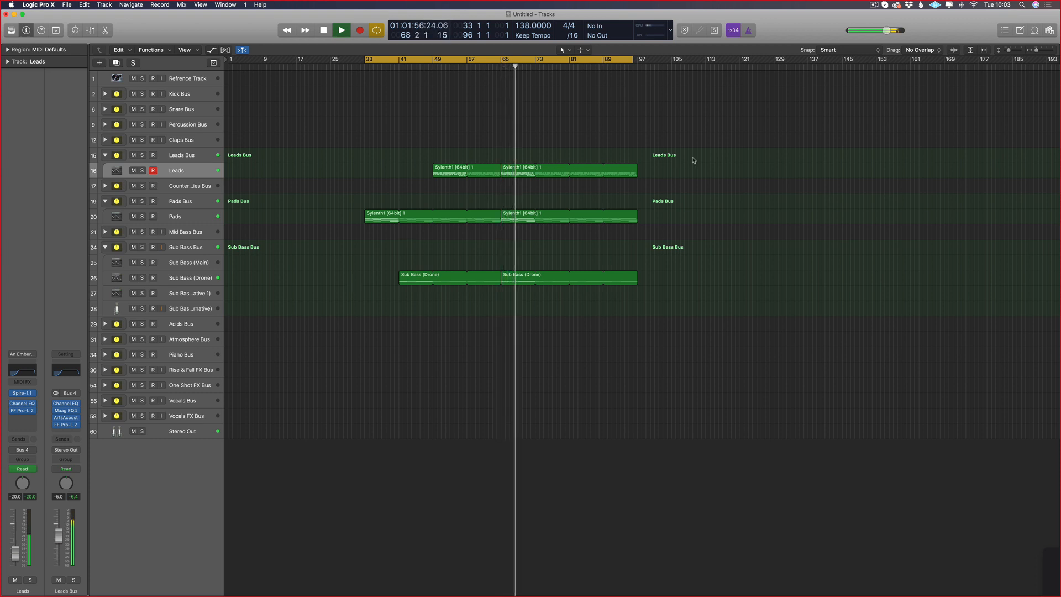
left_click_drag(693, 159, 415, 173)
left_click(431, 172)
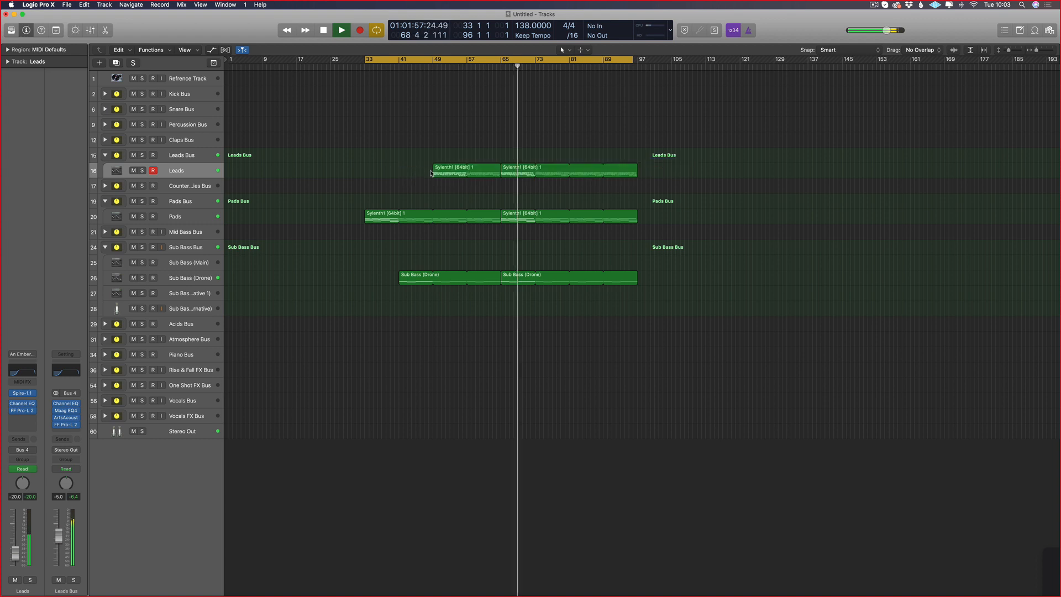
double_click(459, 171)
scroll(520, 408, "left", 2)
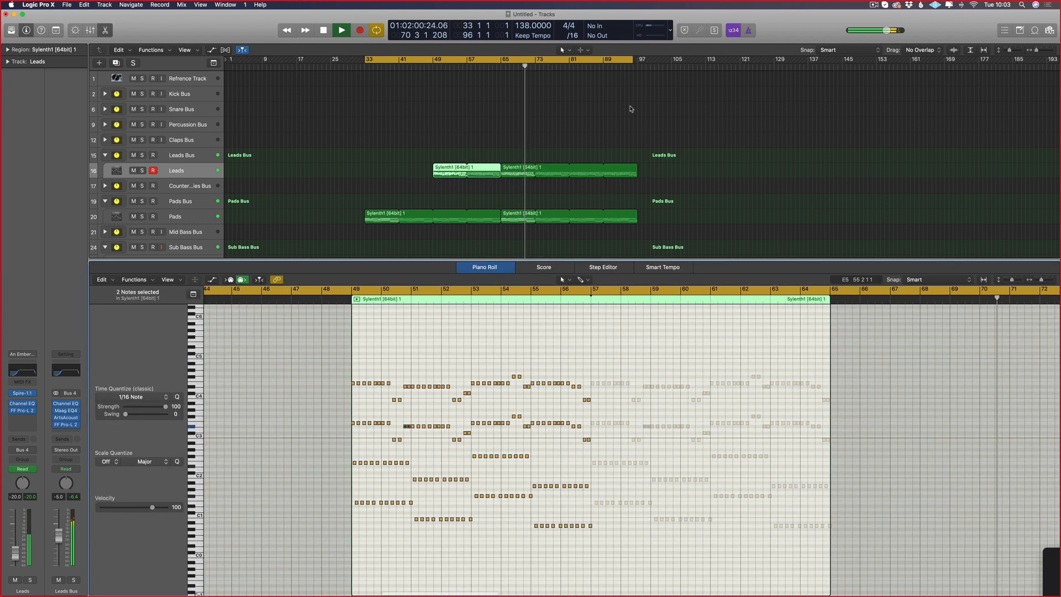
left_click_drag(680, 119, 406, 197)
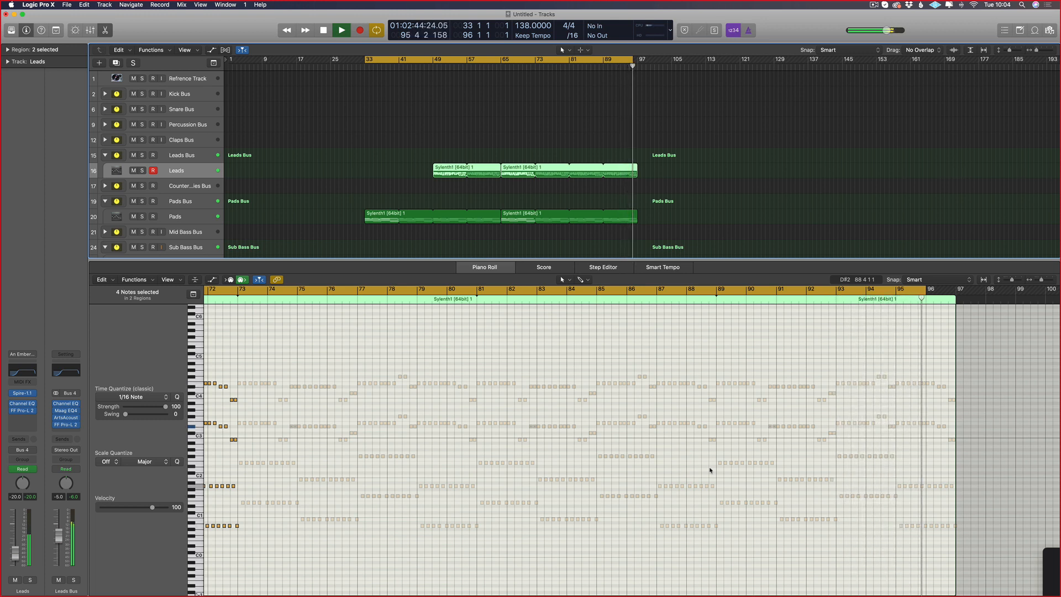
Step: Stop playback with the playhead back near bar 33 and close the Piano Roll
key("space")
key("n")
key("p")
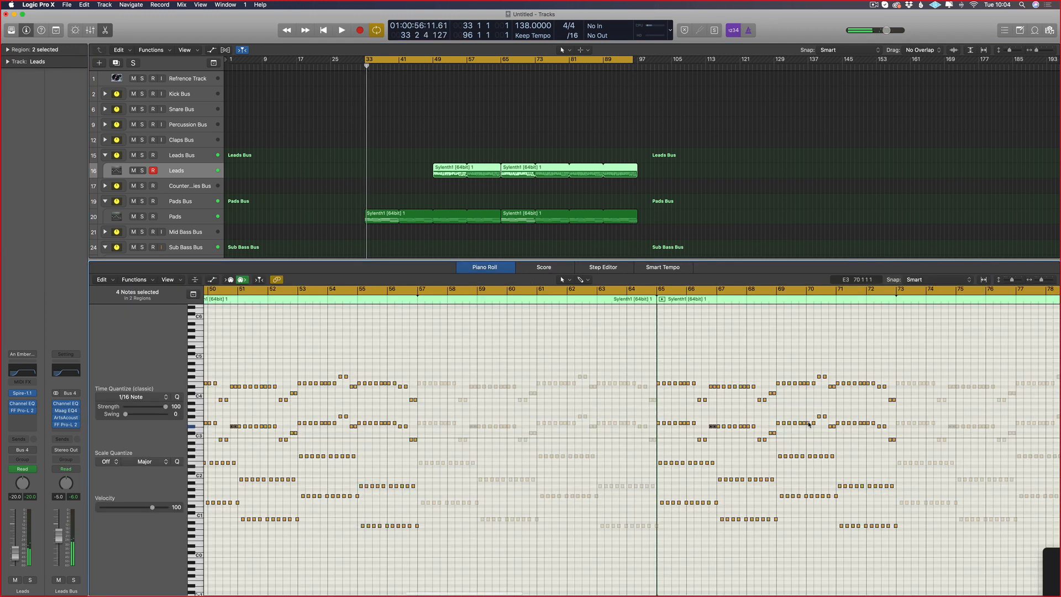
key("p")
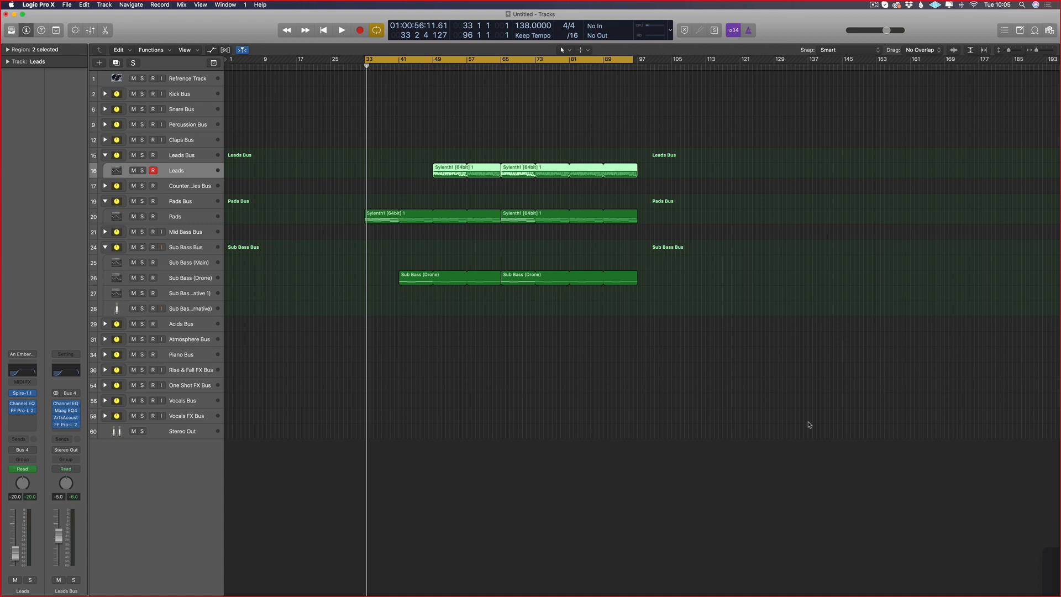
left_click(873, 6)
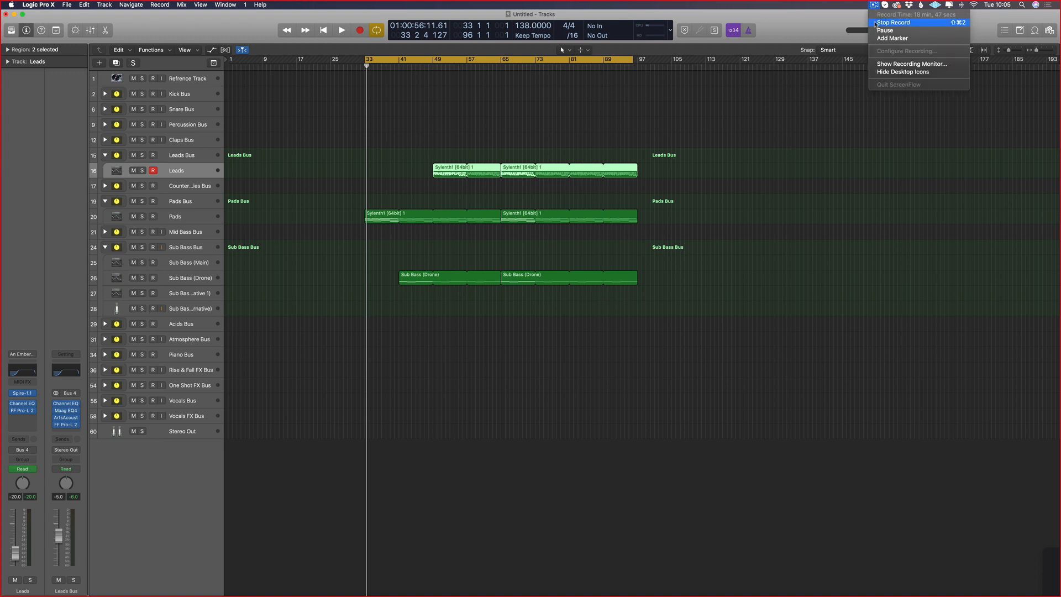